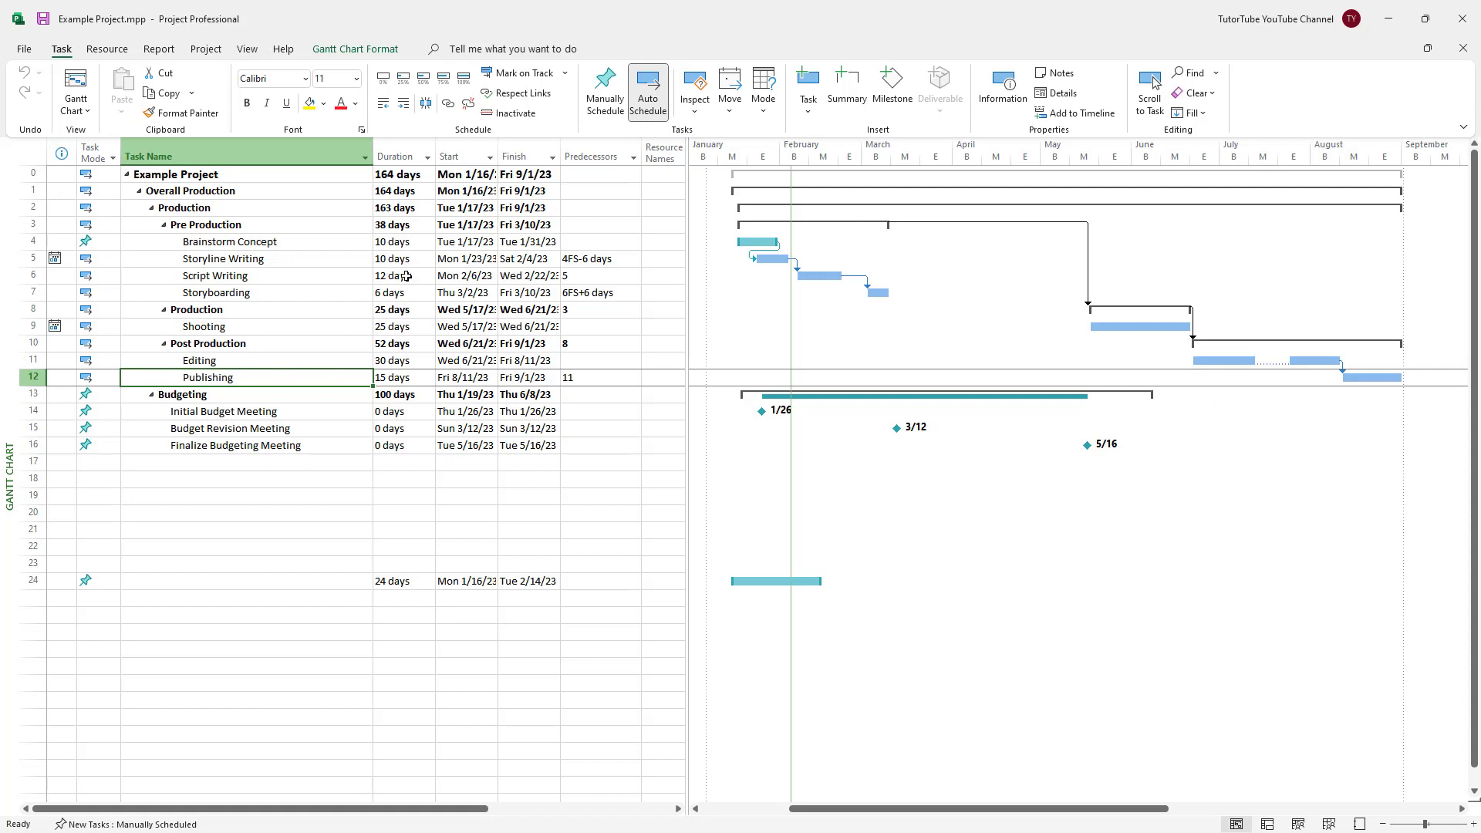
Show the project's Resource Sheet and select the resource name cell in the second row.
{"action": "left_click", "coordinate": [243, 50]}
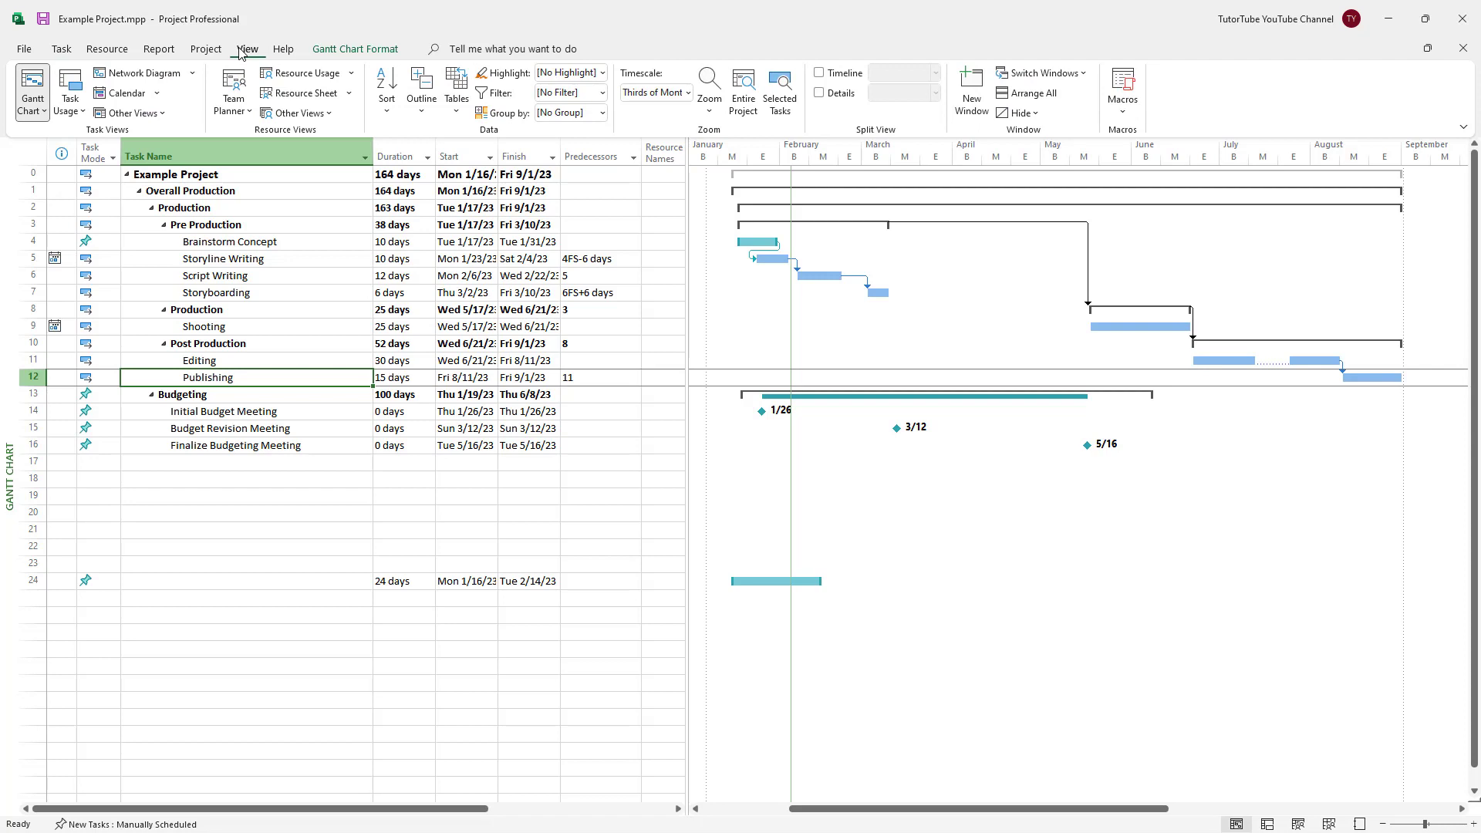
{"action": "left_click", "coordinate": [312, 93]}
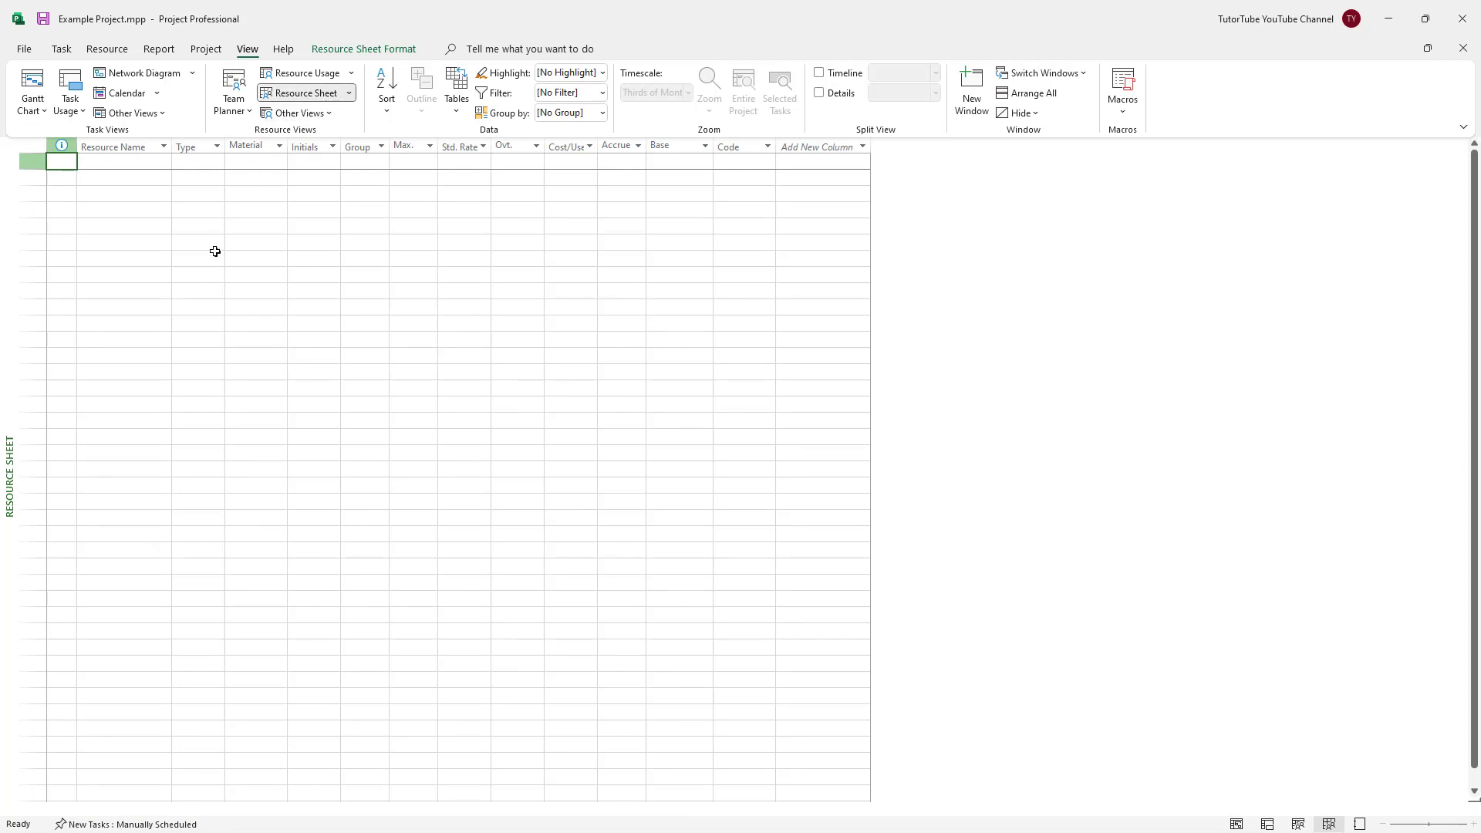
{"action": "left_click", "coordinate": [142, 177]}
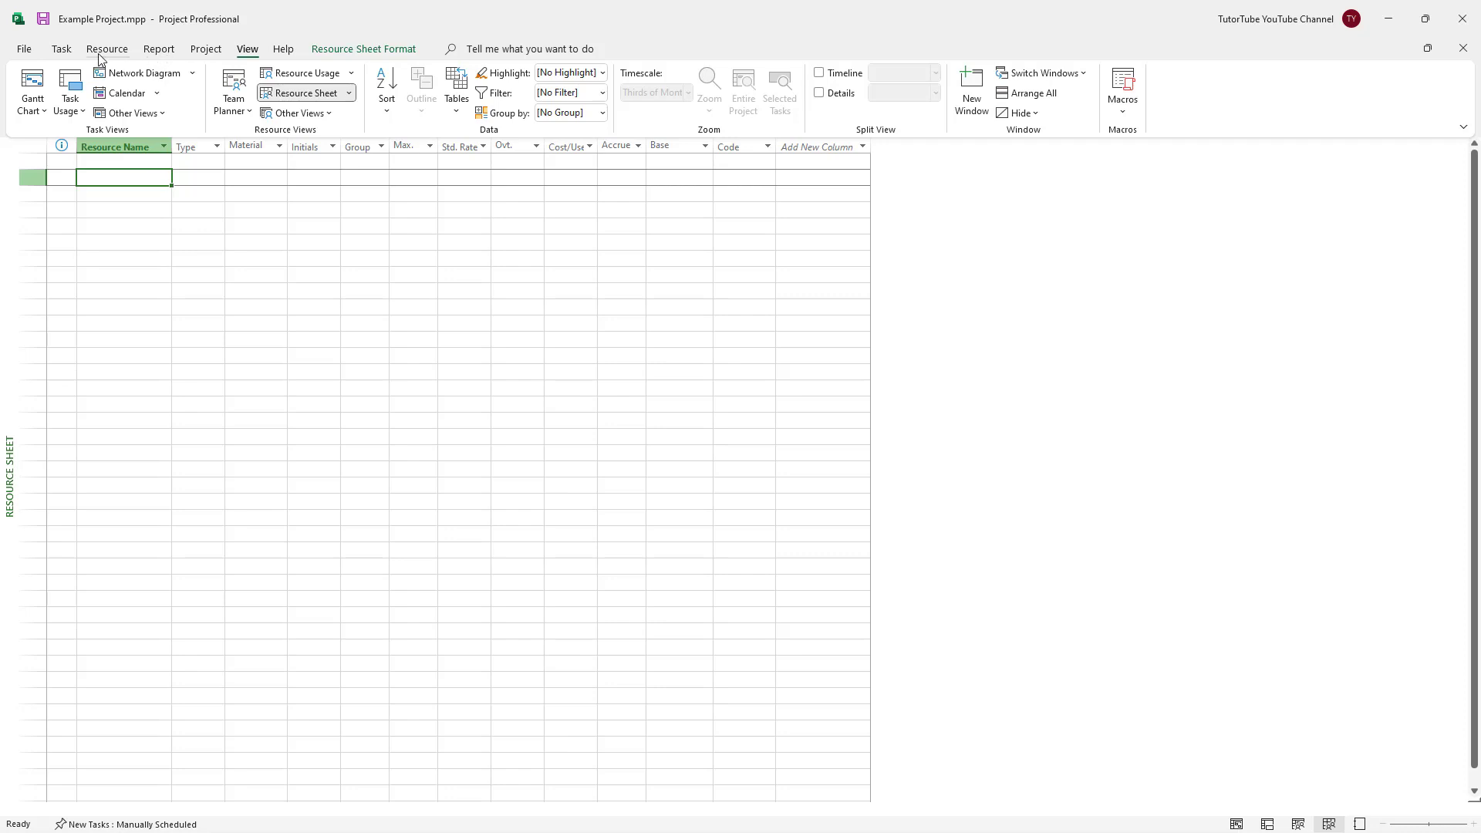
Return to the Gantt chart and review the Brainstorm Concept and Storyline Writing tasks to decide which resources they need.
{"action": "left_click", "coordinate": [32, 87]}
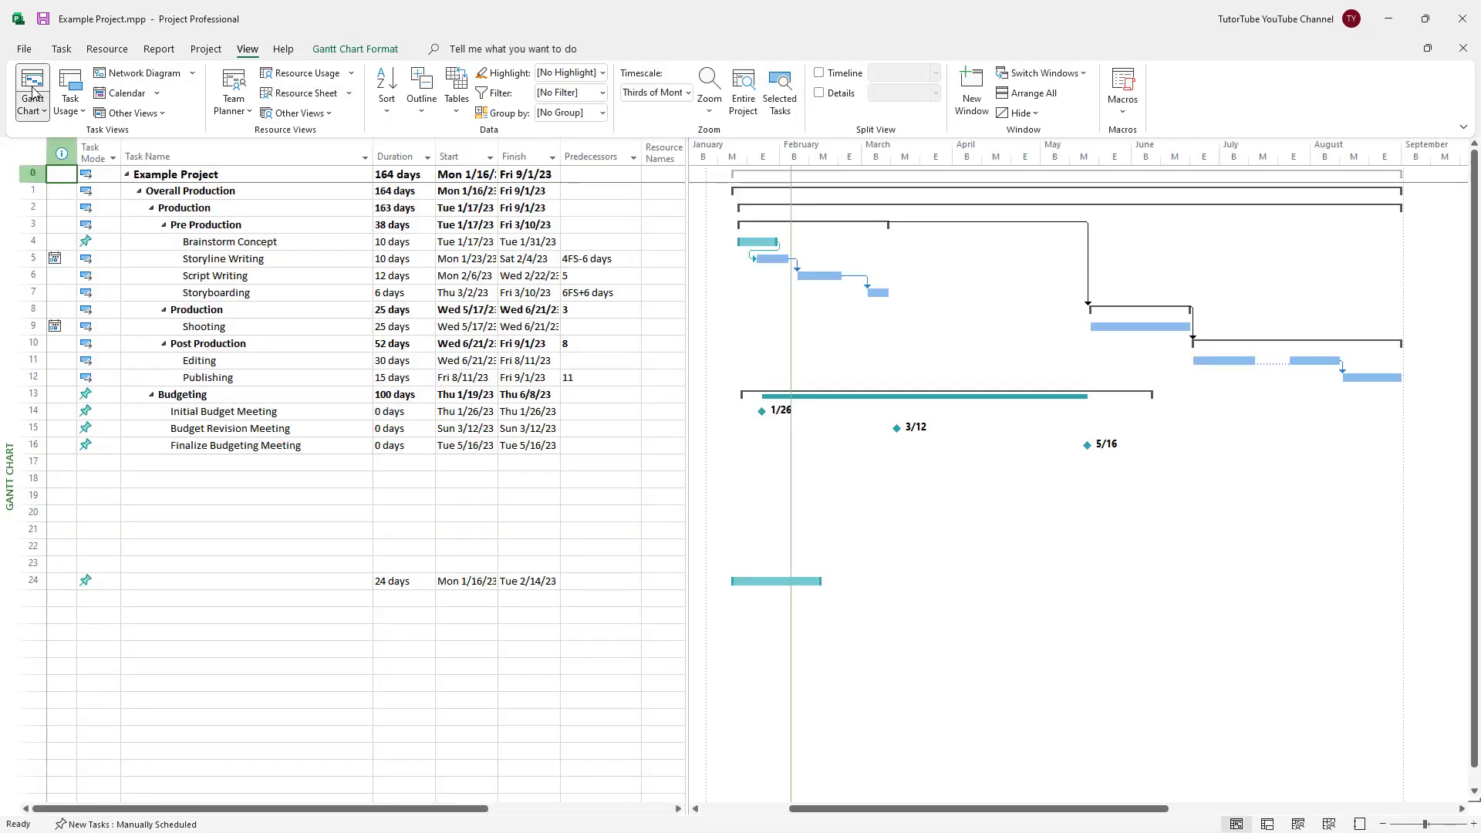
{"action": "left_click", "coordinate": [232, 241]}
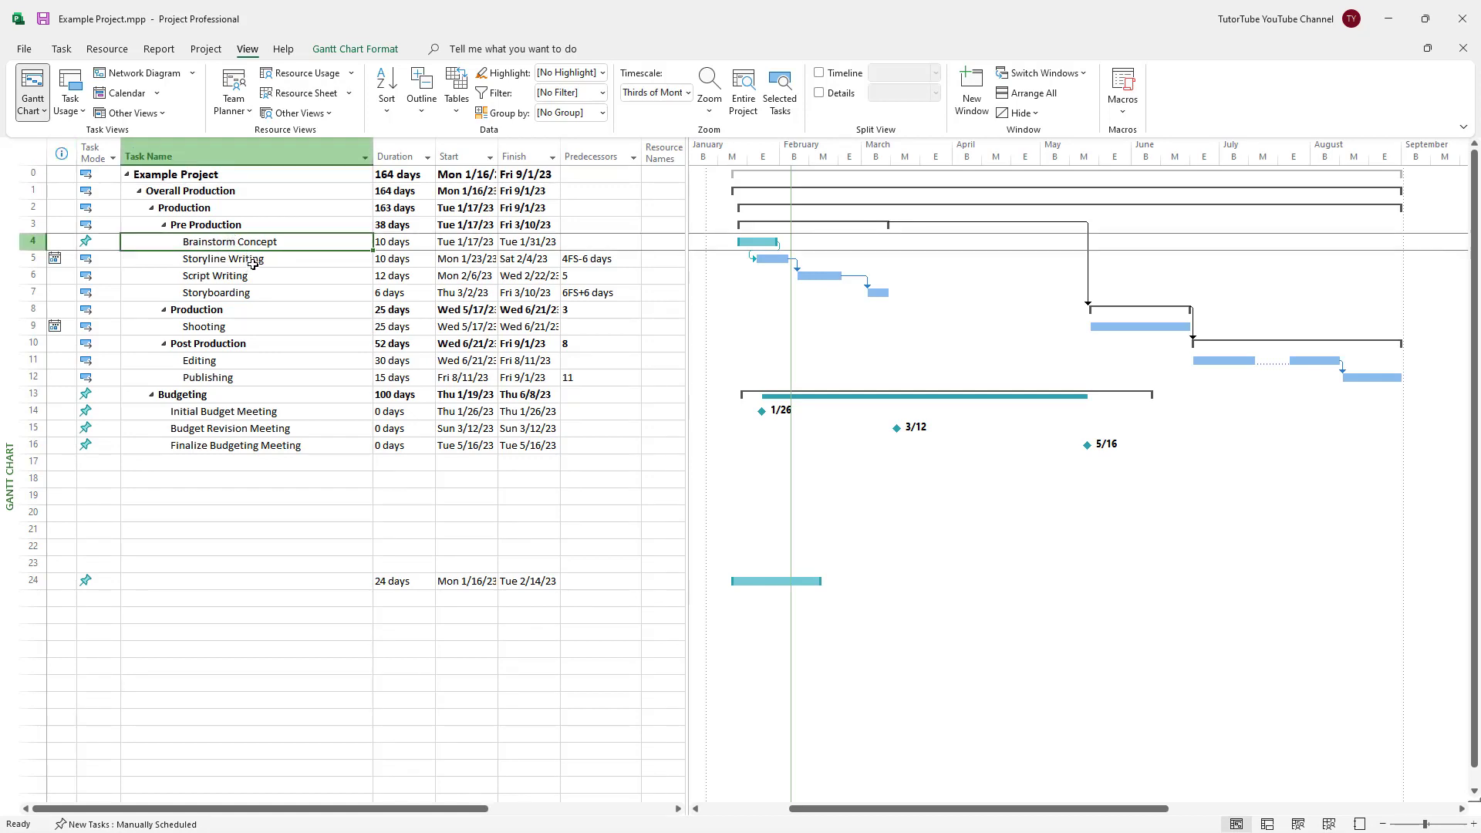
{"action": "left_click", "coordinate": [253, 263]}
{"action": "left_click", "coordinate": [264, 239]}
{"action": "left_click", "coordinate": [261, 258]}
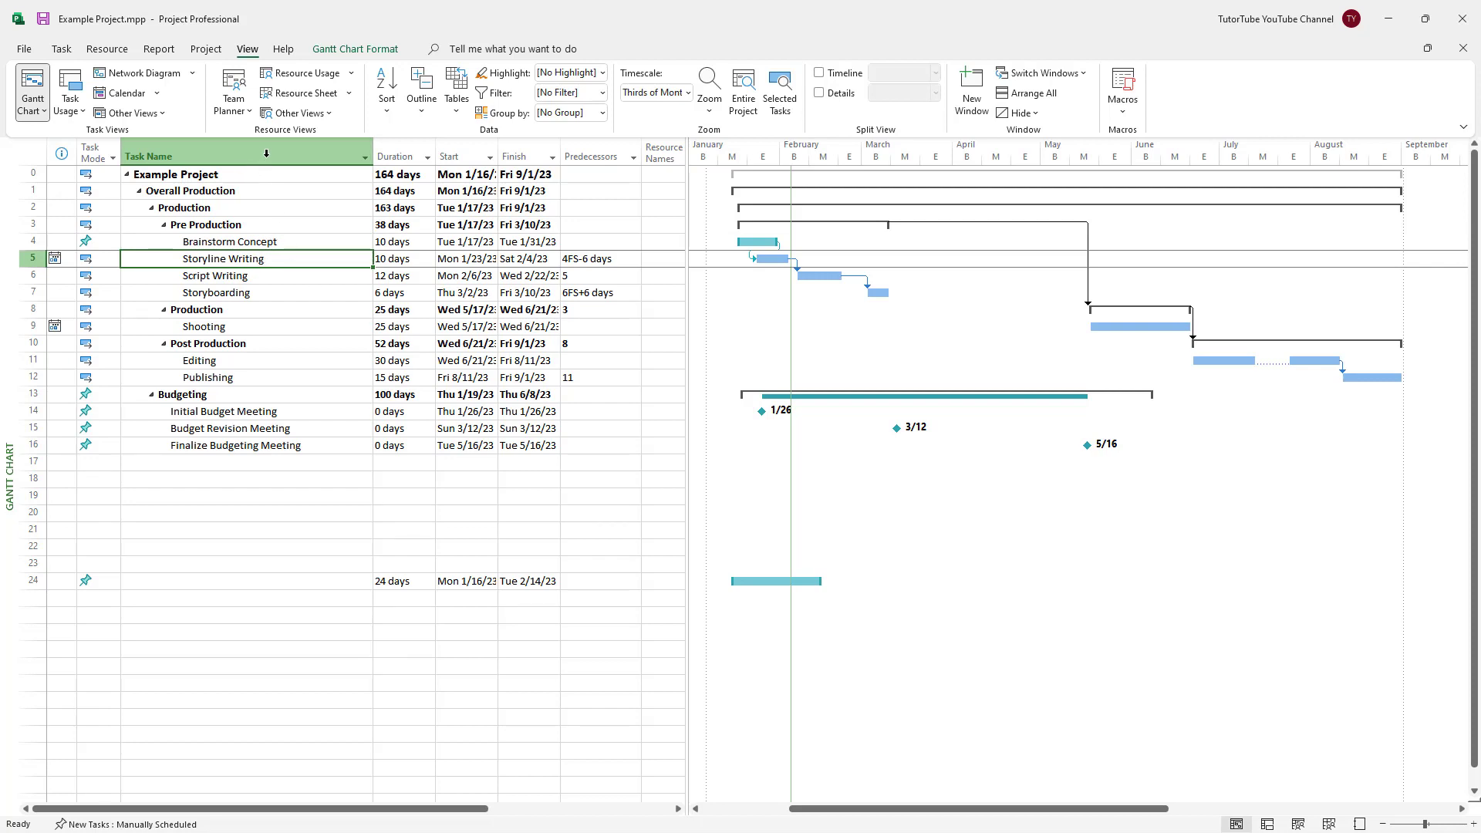
Add a resource named Script Writer in the second row of the Resource Sheet.
{"action": "left_click", "coordinate": [301, 93]}
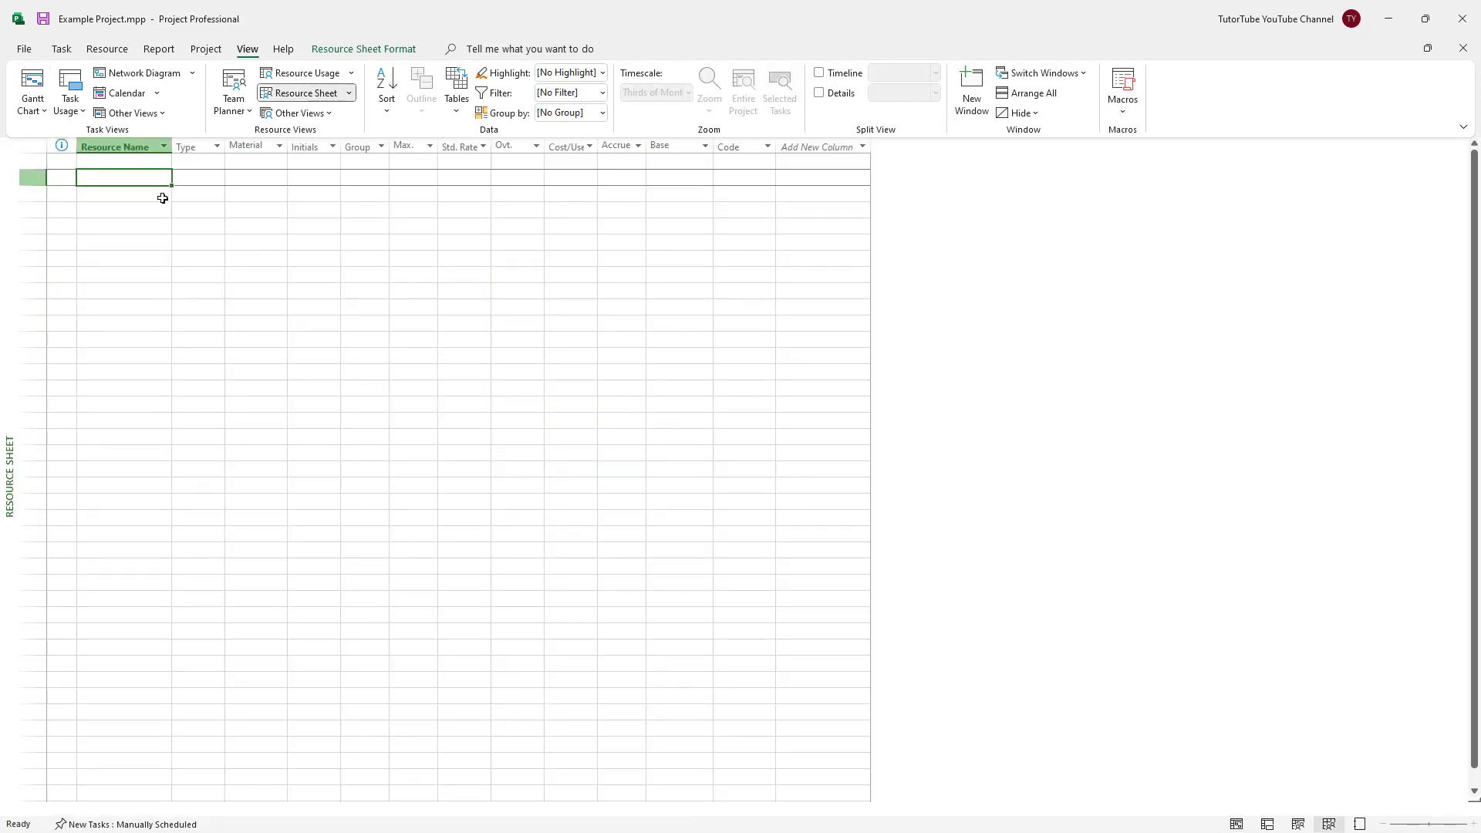
{"action": "type", "text": "Scri"}
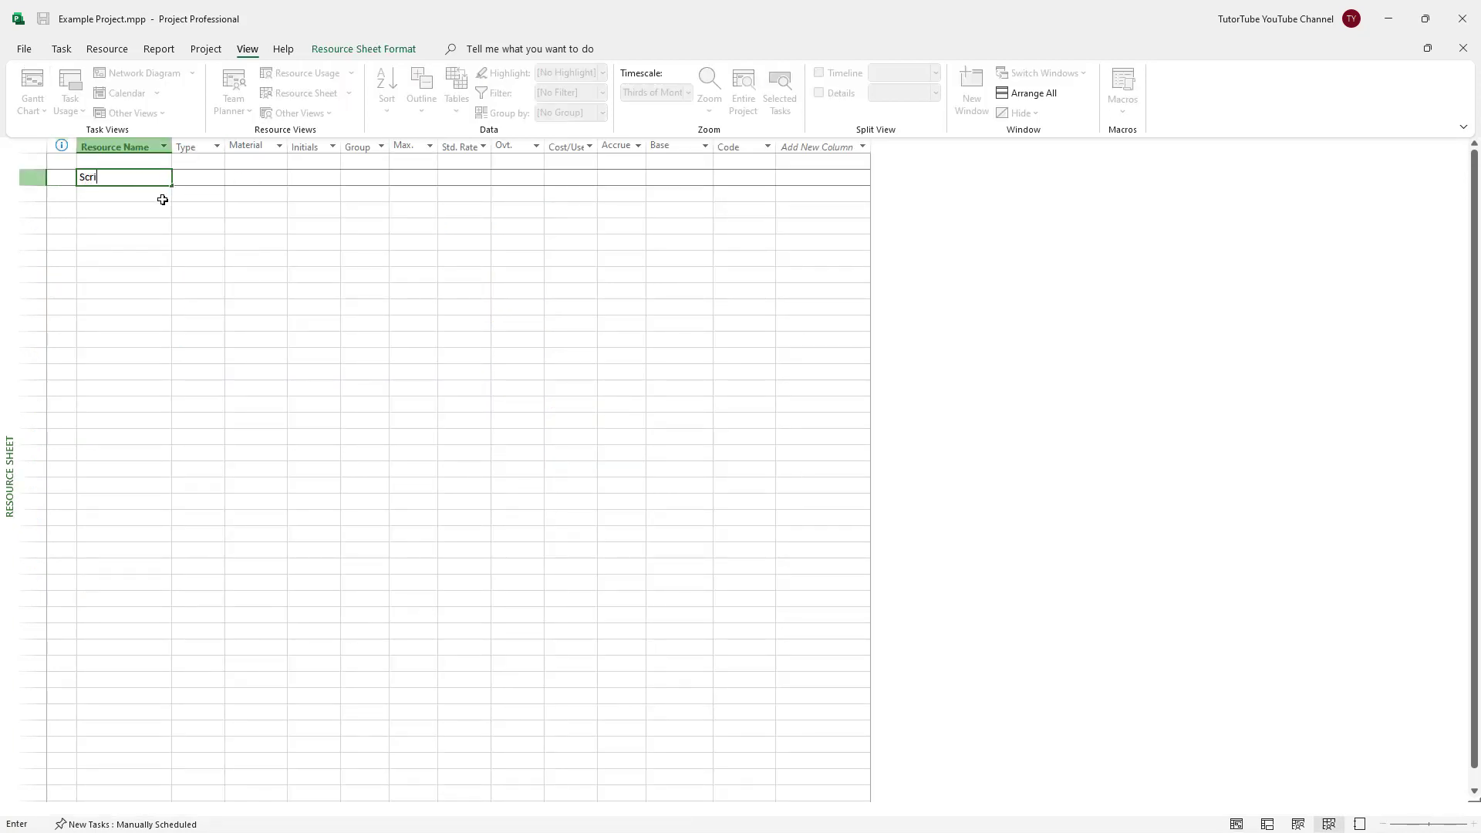
{"action": "type", "text": "pt Wrtiter"}
{"action": "key", "text": "Return"}
Examine the available resource types and the initials and rate fields of the Script Writer resource.
{"action": "left_click", "coordinate": [200, 178]}
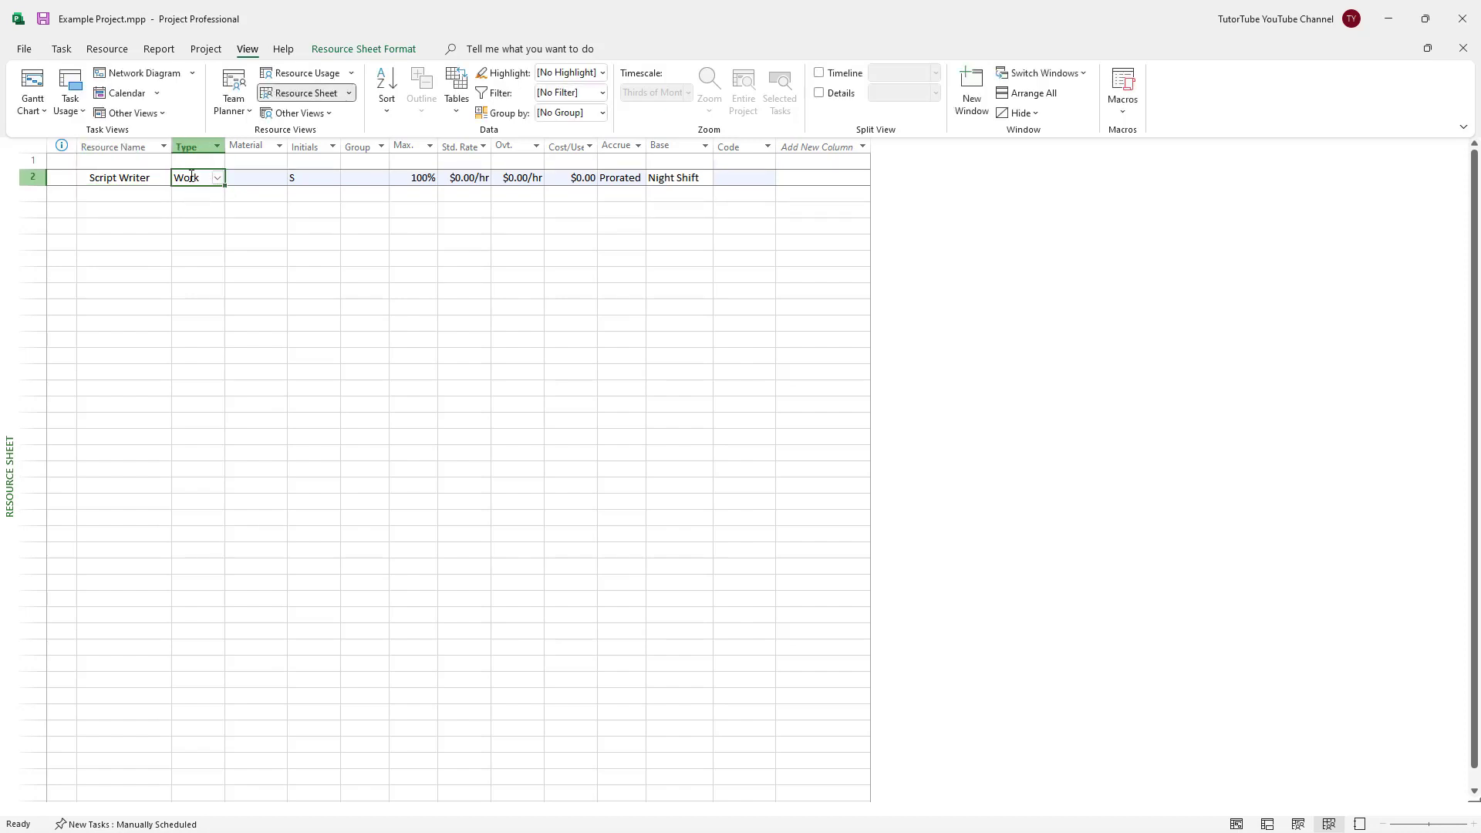
{"action": "left_click", "coordinate": [217, 178]}
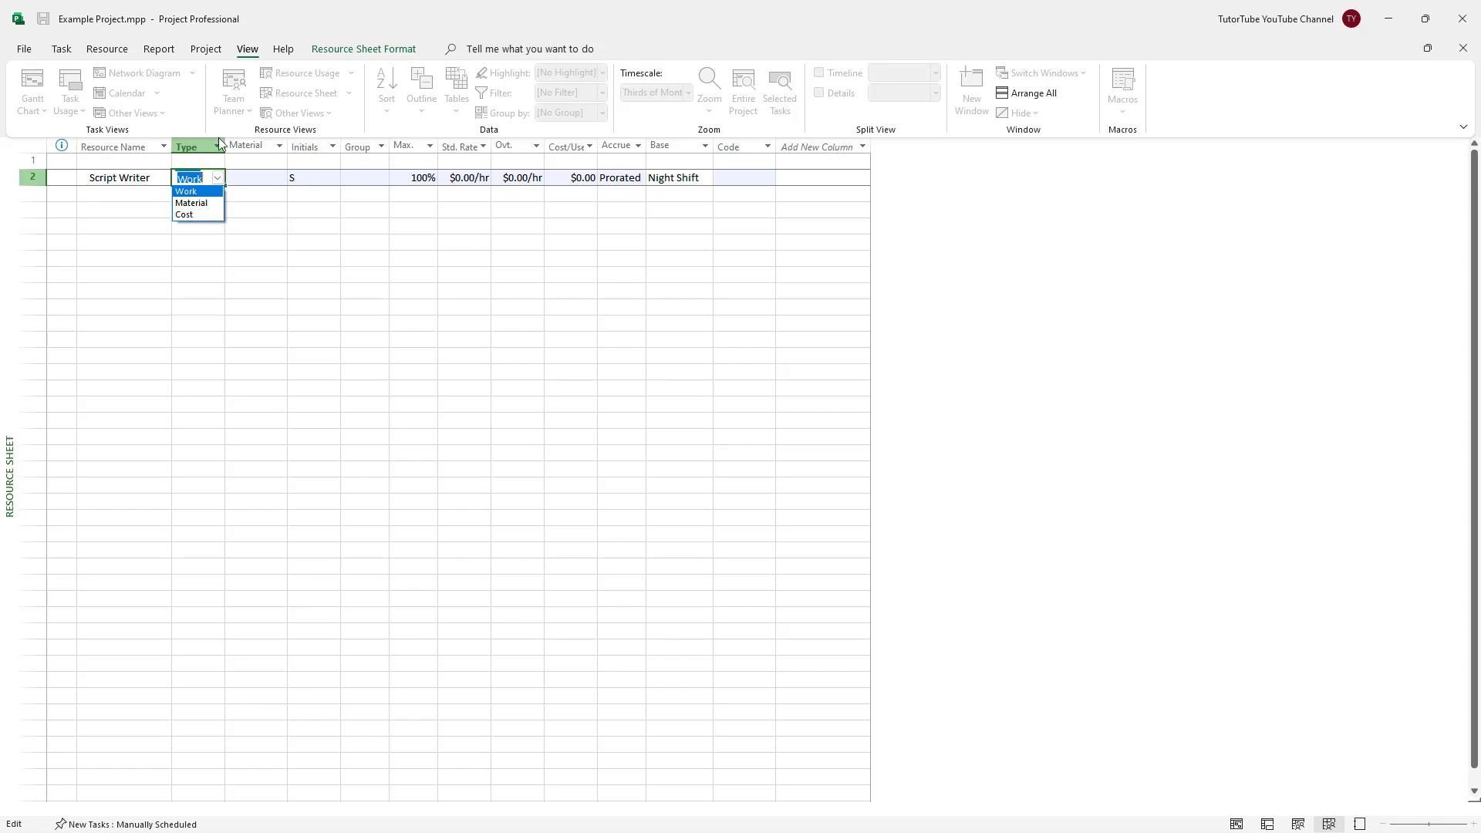
{"action": "left_click", "coordinate": [294, 231]}
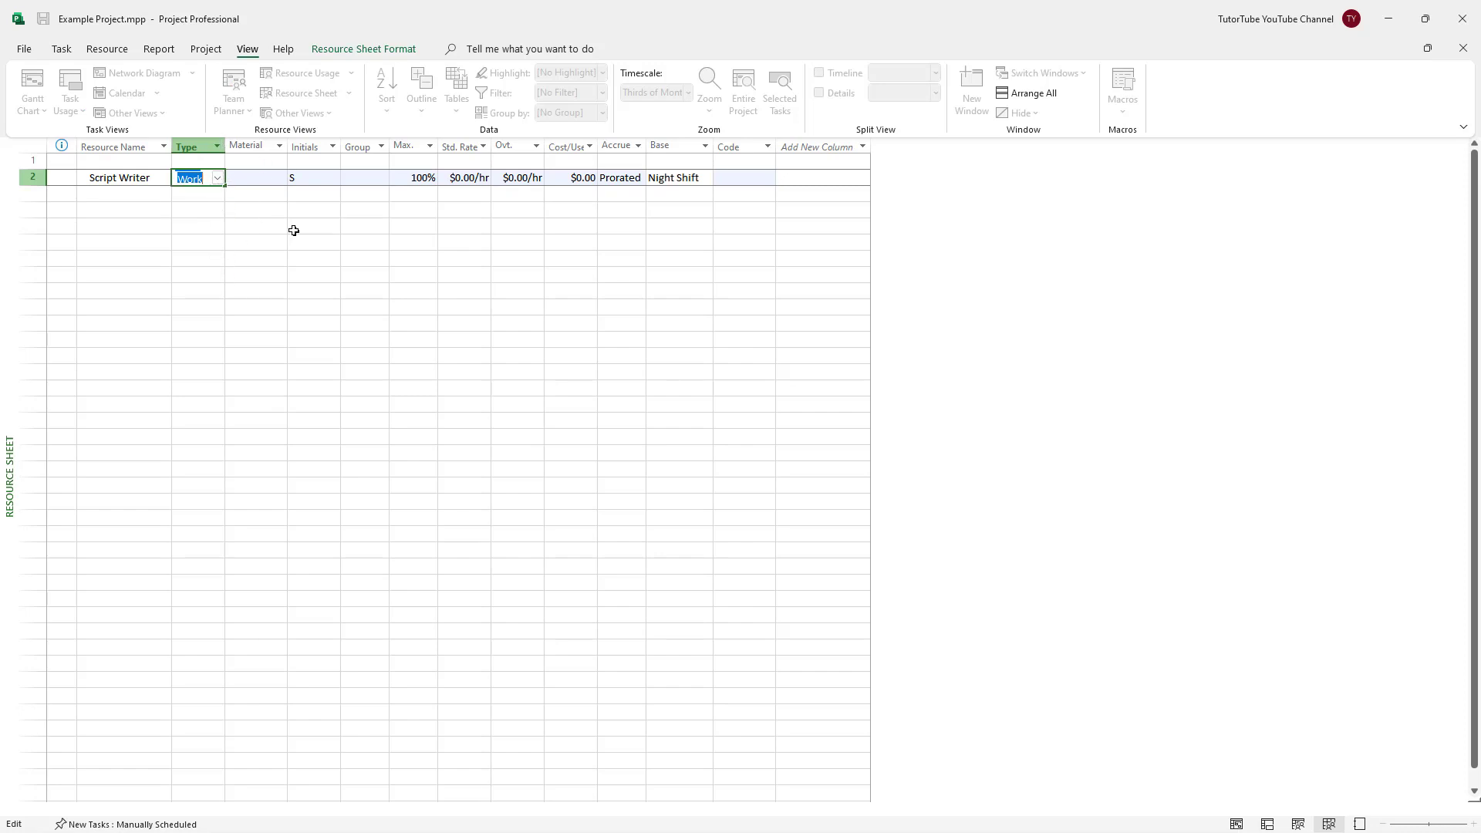
{"action": "left_click", "coordinate": [267, 225]}
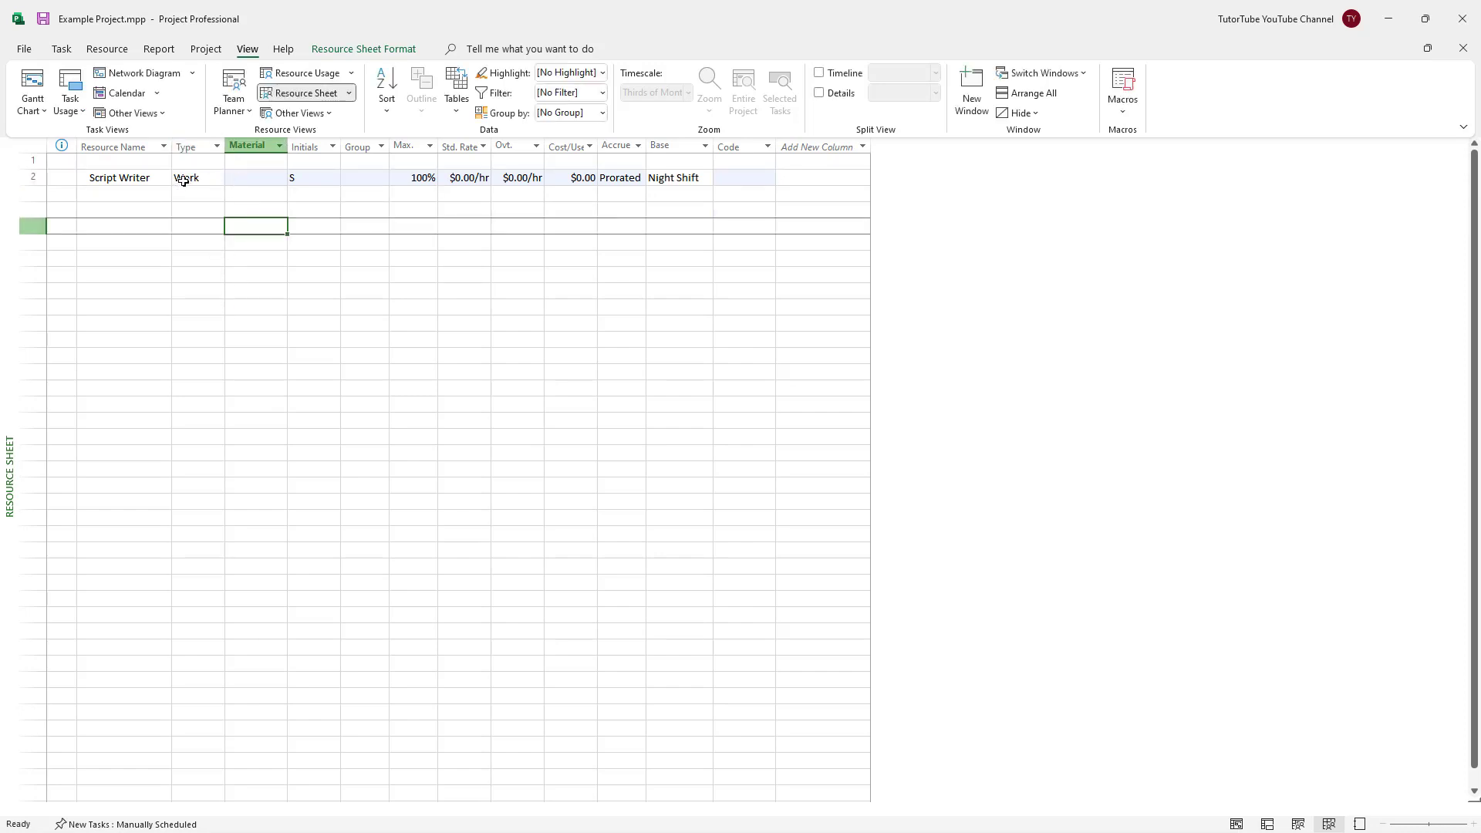
{"action": "left_click", "coordinate": [257, 175]}
{"action": "left_click", "coordinate": [328, 176]}
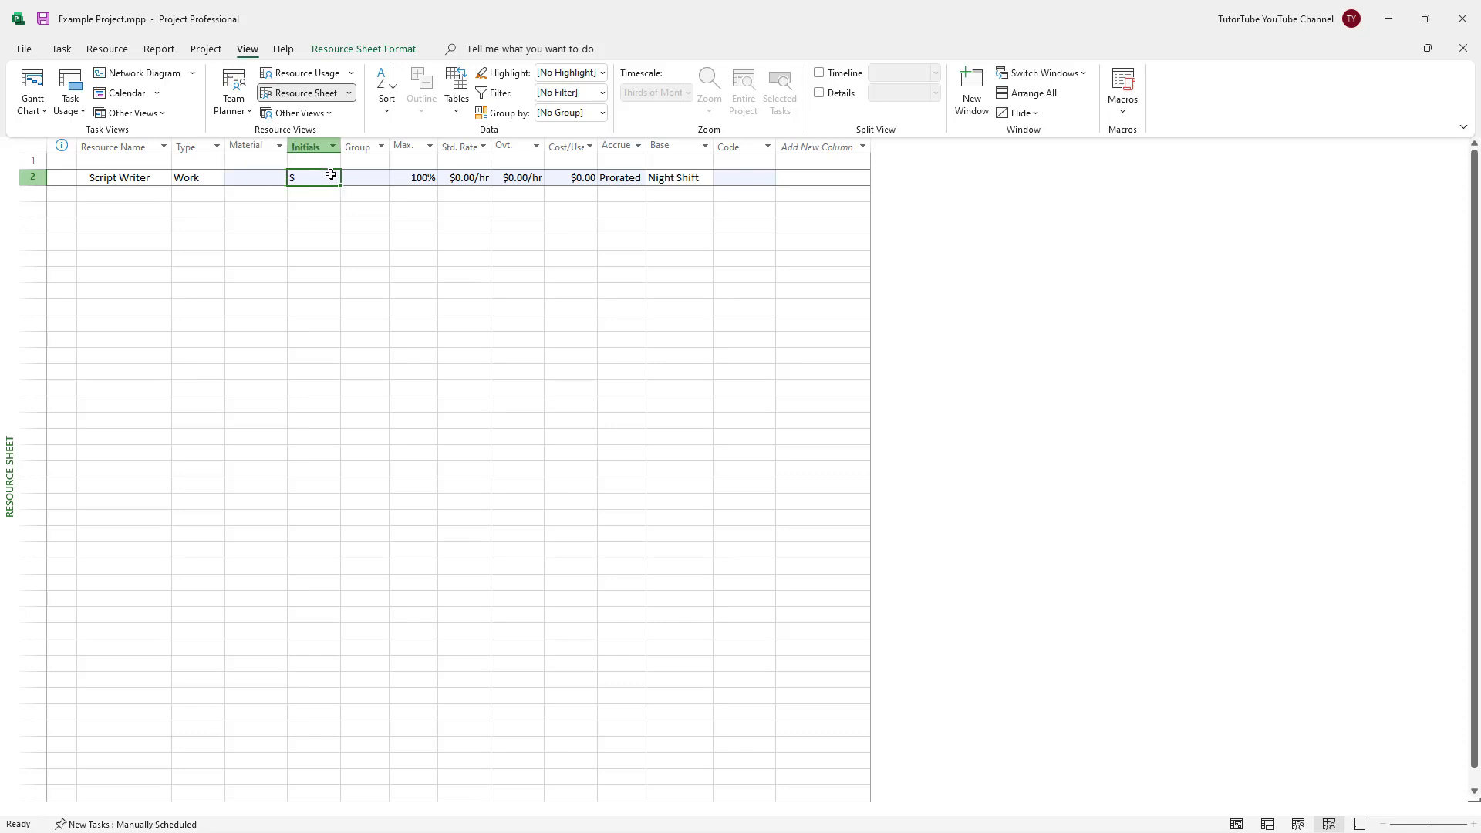
{"action": "left_click", "coordinate": [472, 179]}
Set the Script Writer's base calendar to Standard.
{"action": "left_click", "coordinate": [707, 182]}
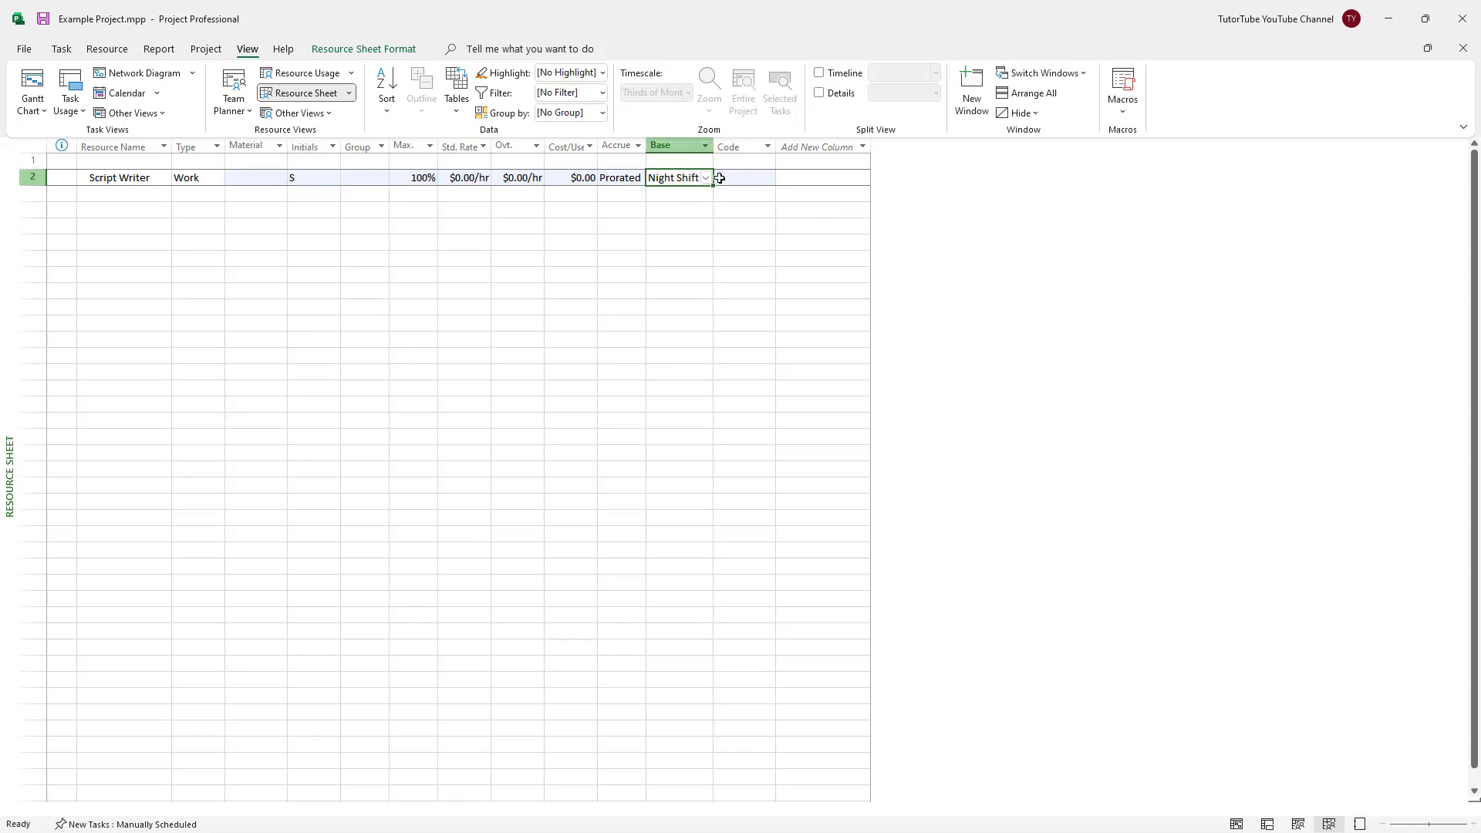
{"action": "left_click", "coordinate": [708, 181]}
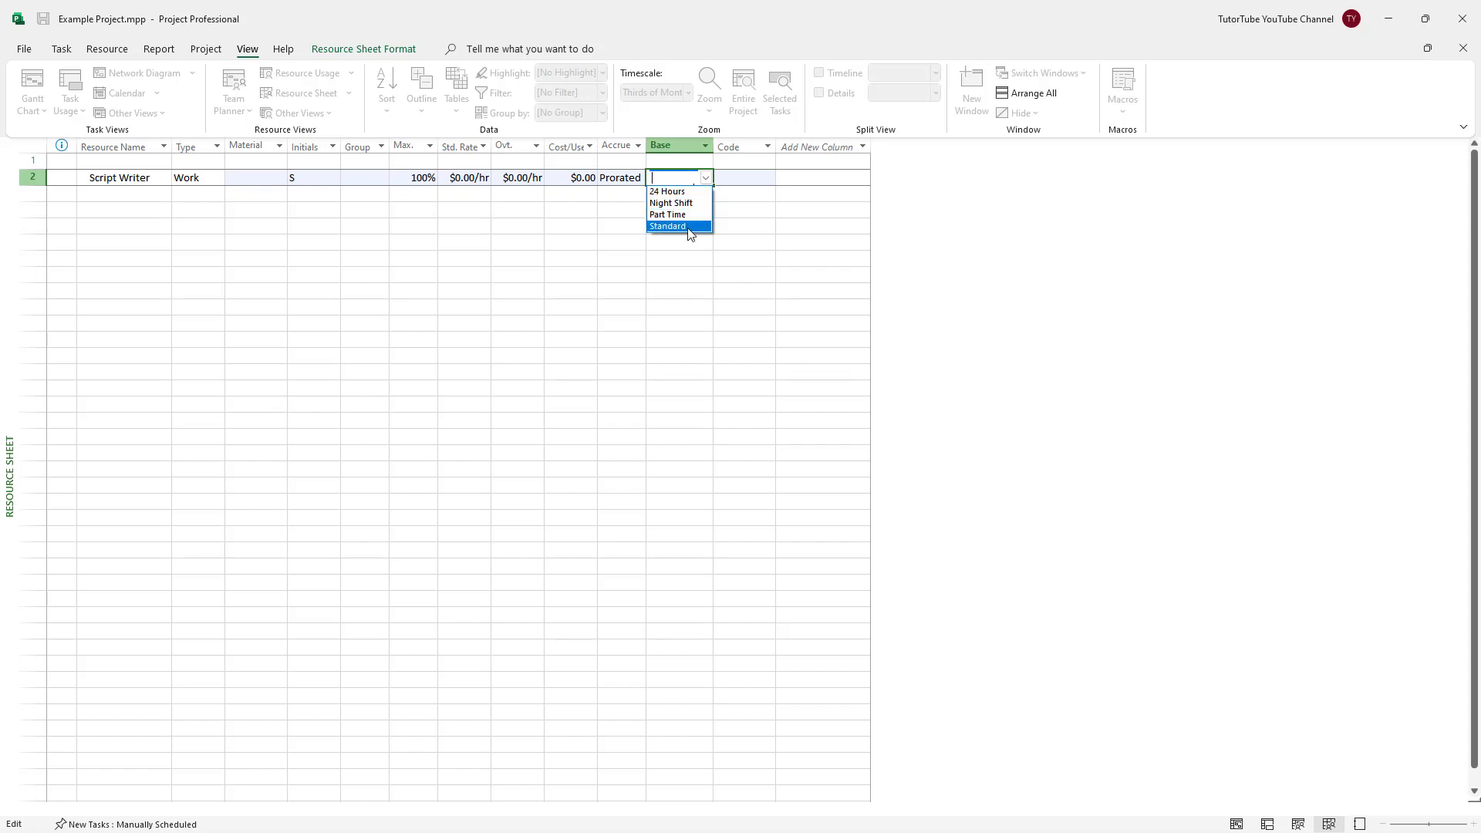
{"action": "left_click", "coordinate": [668, 226]}
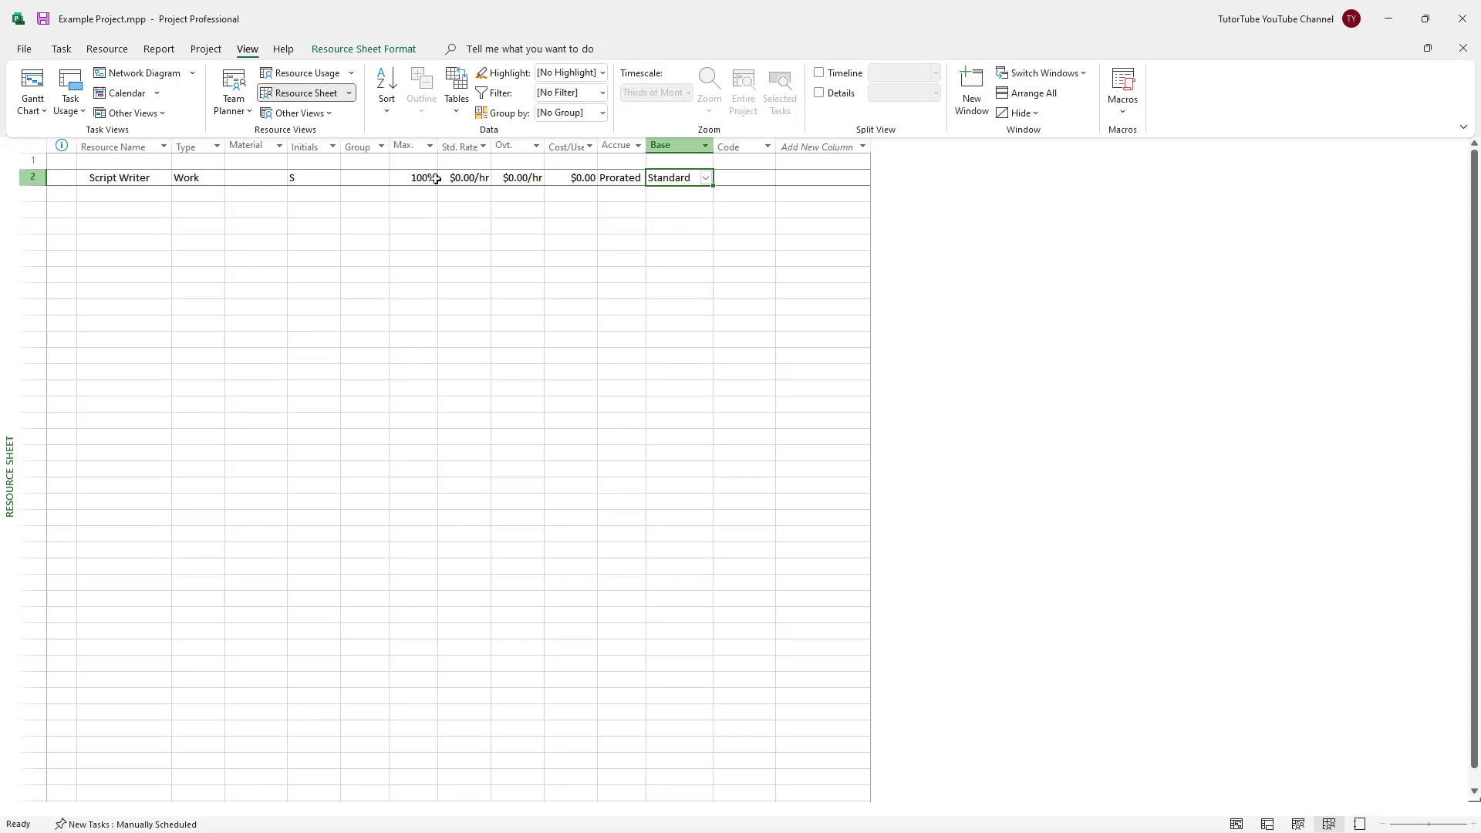
Set the Script Writer's standard rate to $50 per hour and overtime rate to $100 per hour.
{"action": "left_click", "coordinate": [459, 177]}
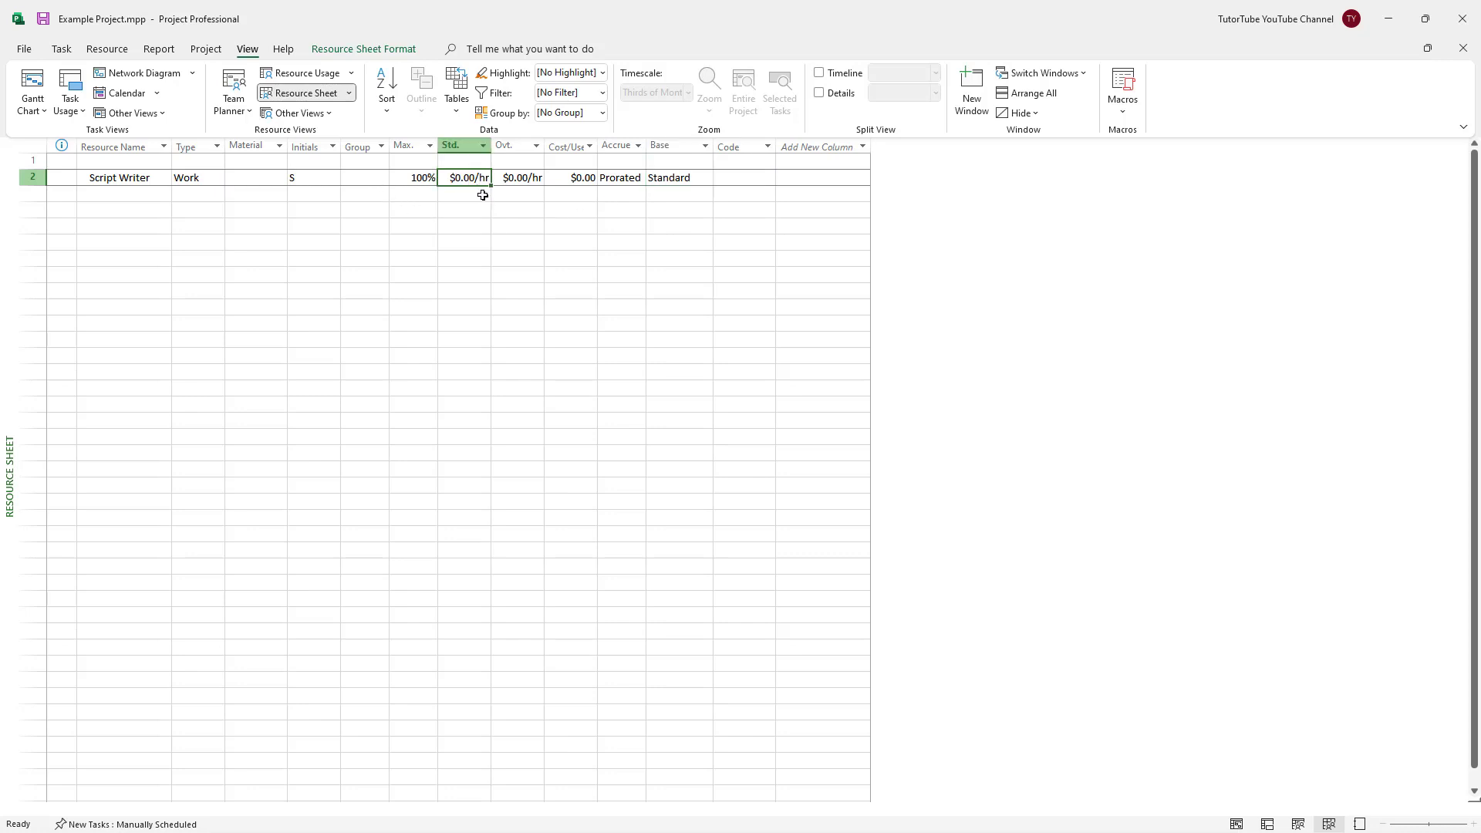
{"action": "type", "text": "50"}
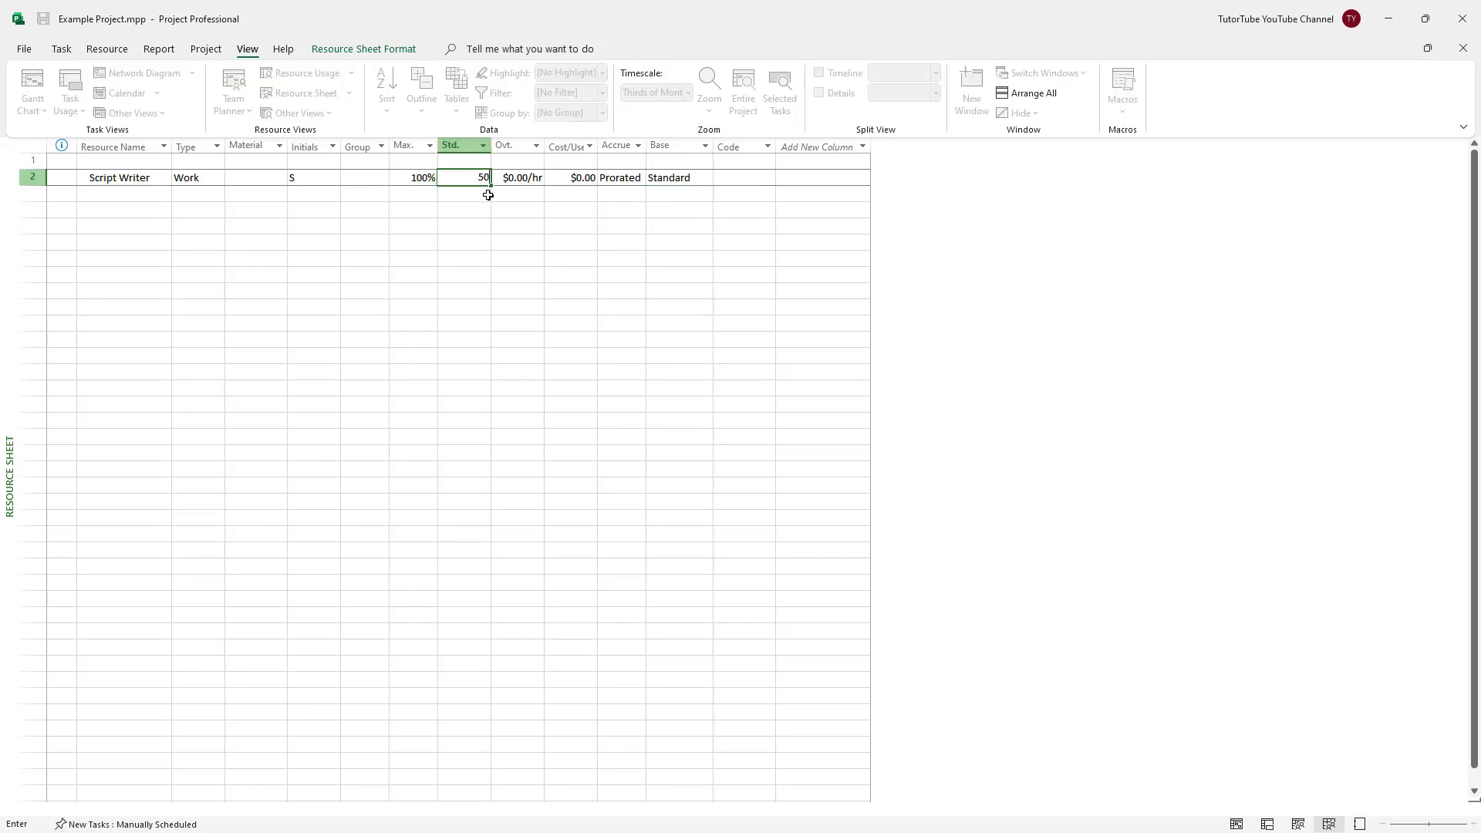
{"action": "key", "text": "Return"}
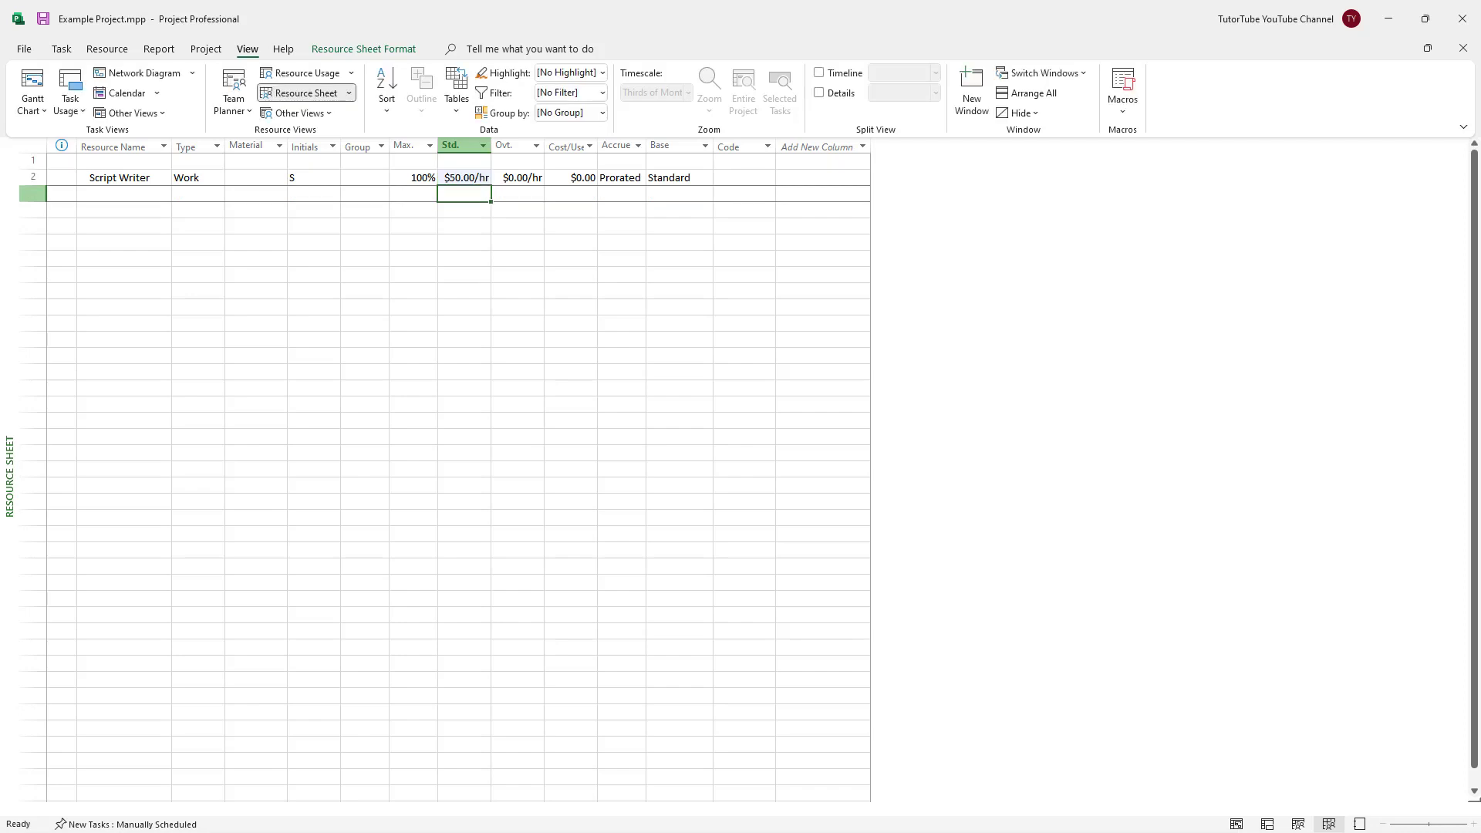
{"action": "left_click", "coordinate": [525, 180]}
{"action": "type", "text": "100"}
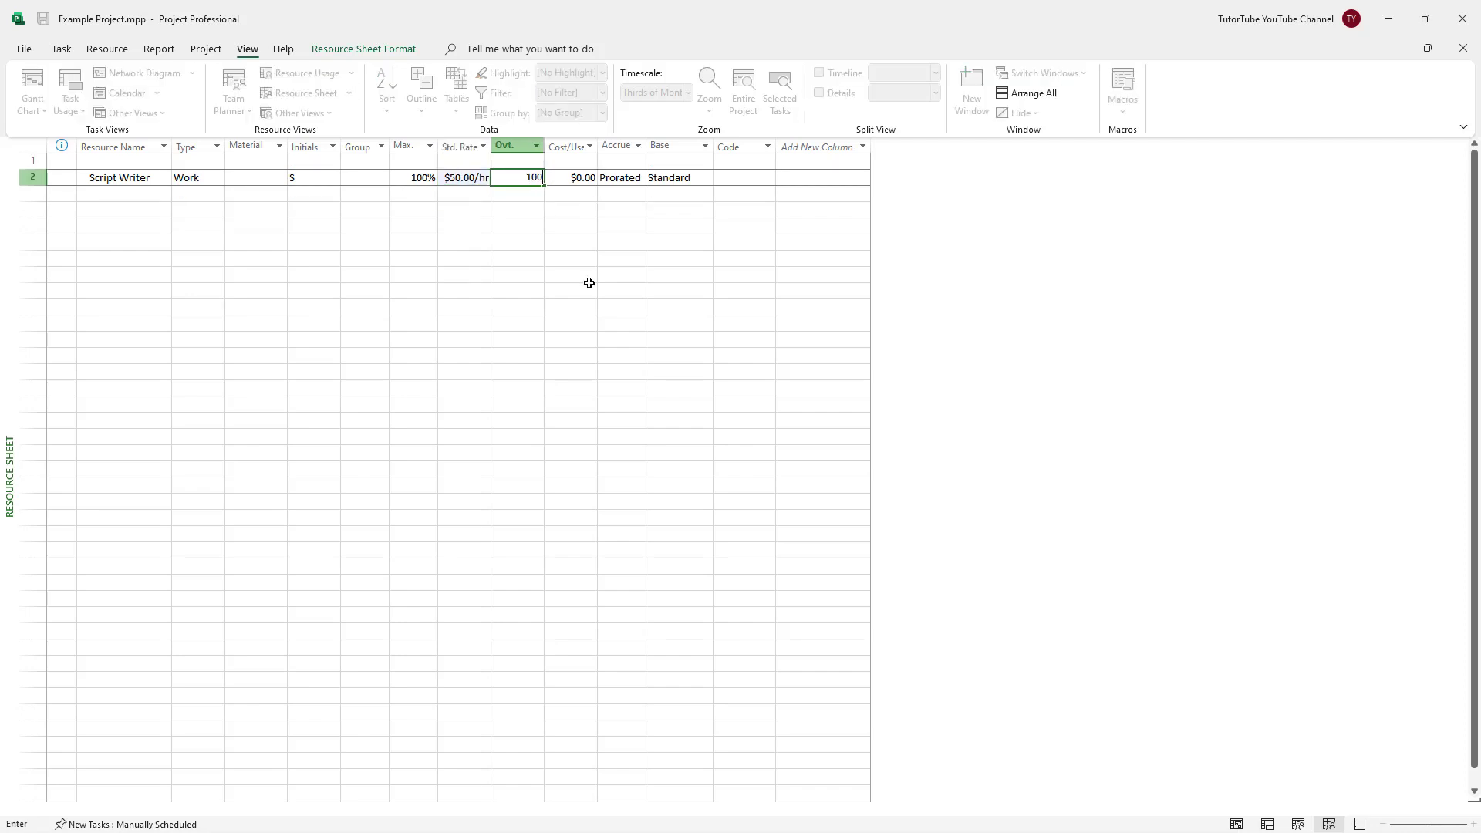
{"action": "key", "text": "Return"}
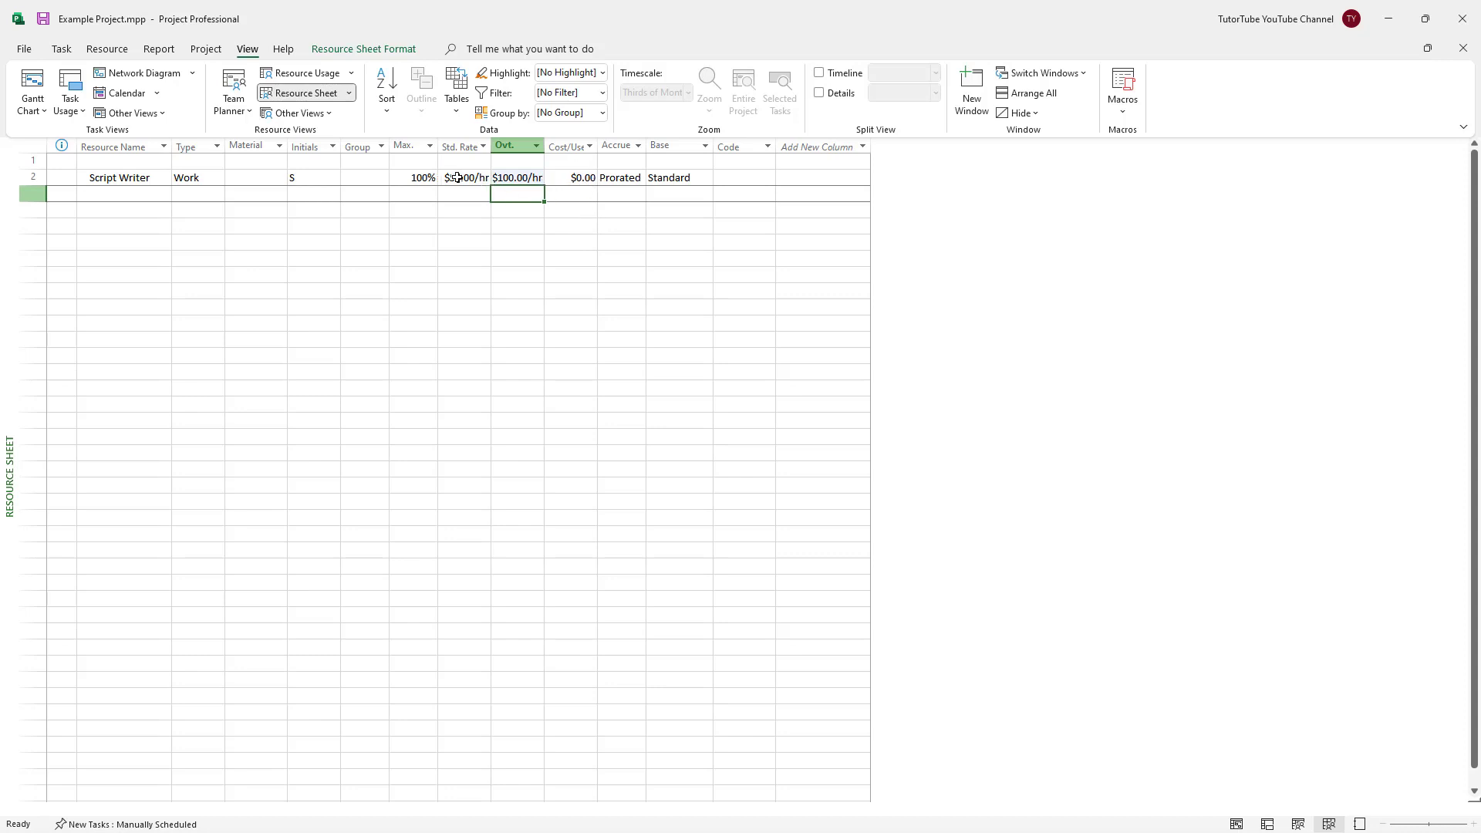
Add a resource named Storyboard Artist directly below the Script Writer.
{"action": "left_click", "coordinate": [158, 194]}
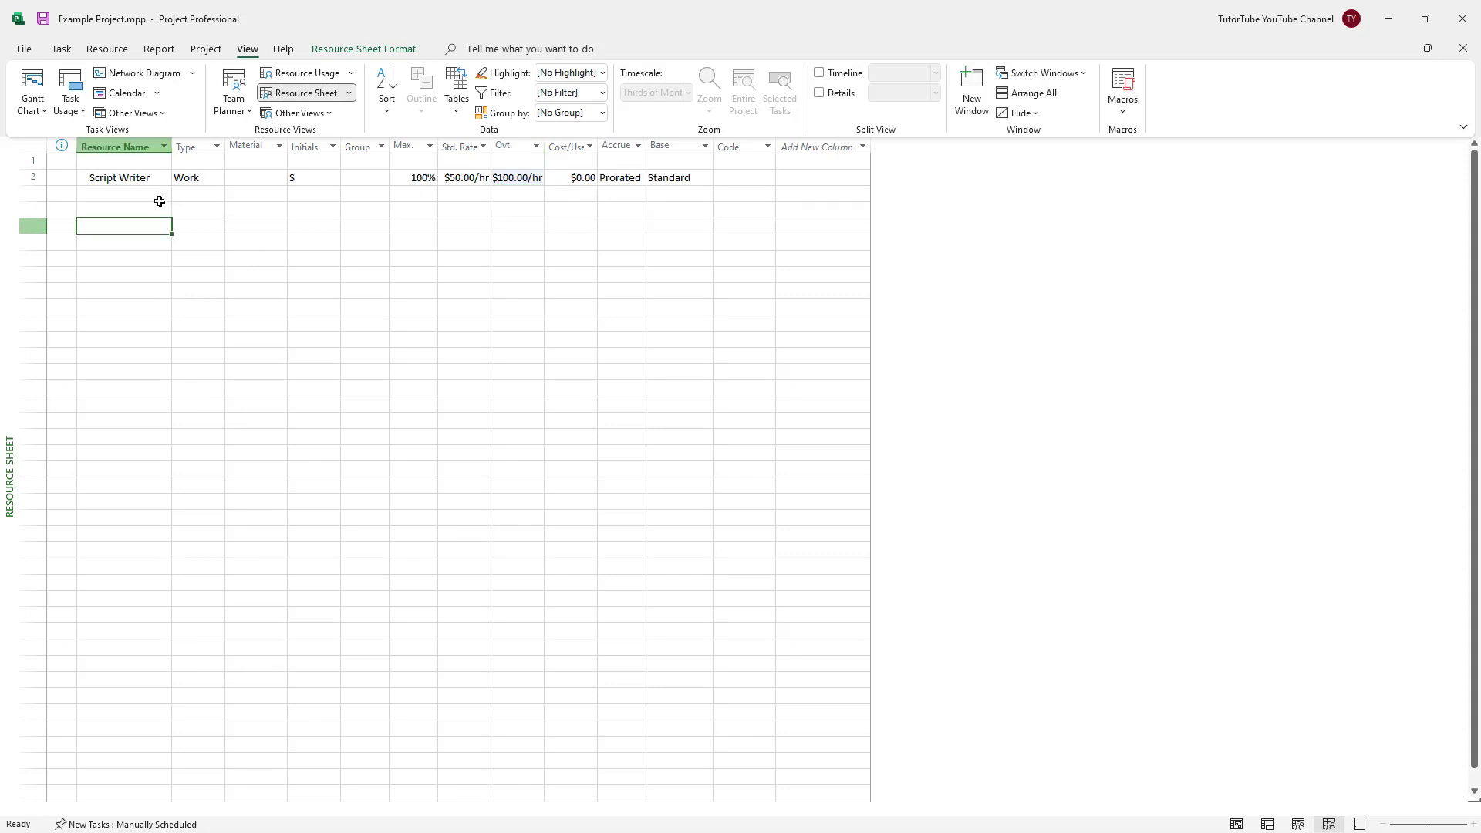
{"action": "type", "text": "Storyboard Artist"}
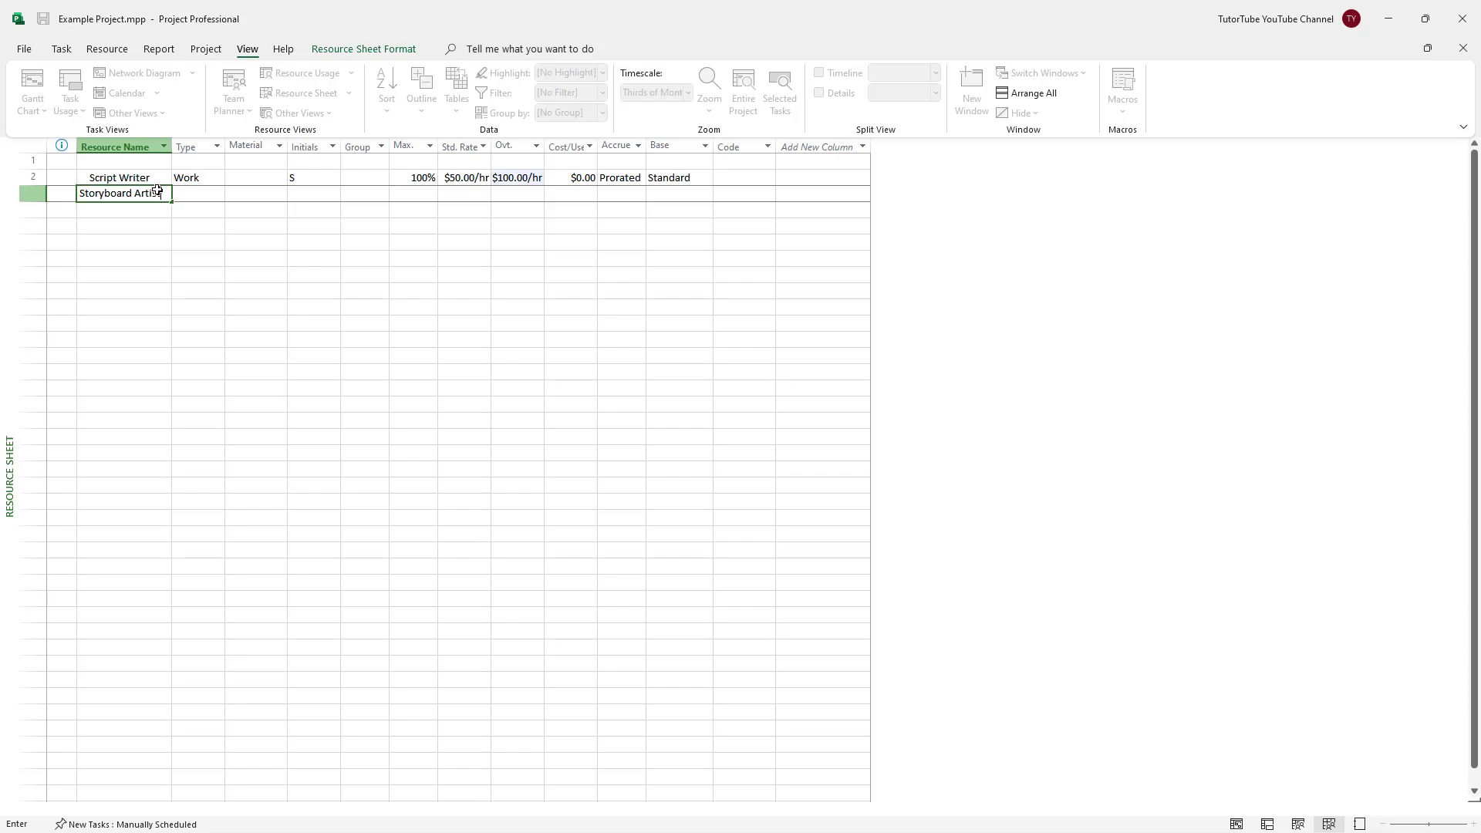
{"action": "key", "text": "Return"}
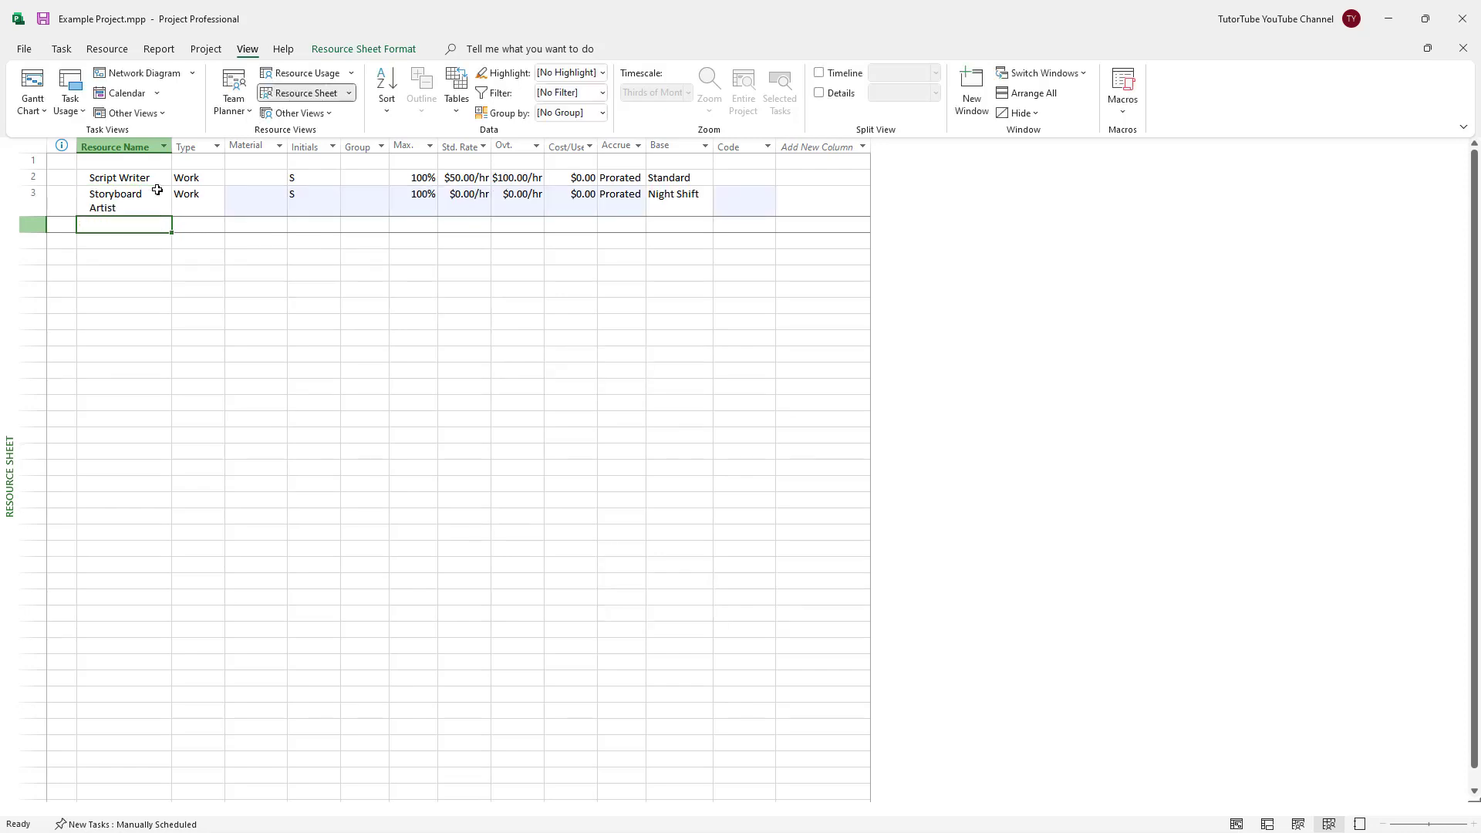
Set the Storyboard Artist's standard rate to $100 per hour and overtime rate to $150 per hour.
{"action": "left_click", "coordinate": [199, 212]}
{"action": "left_click", "coordinate": [473, 201]}
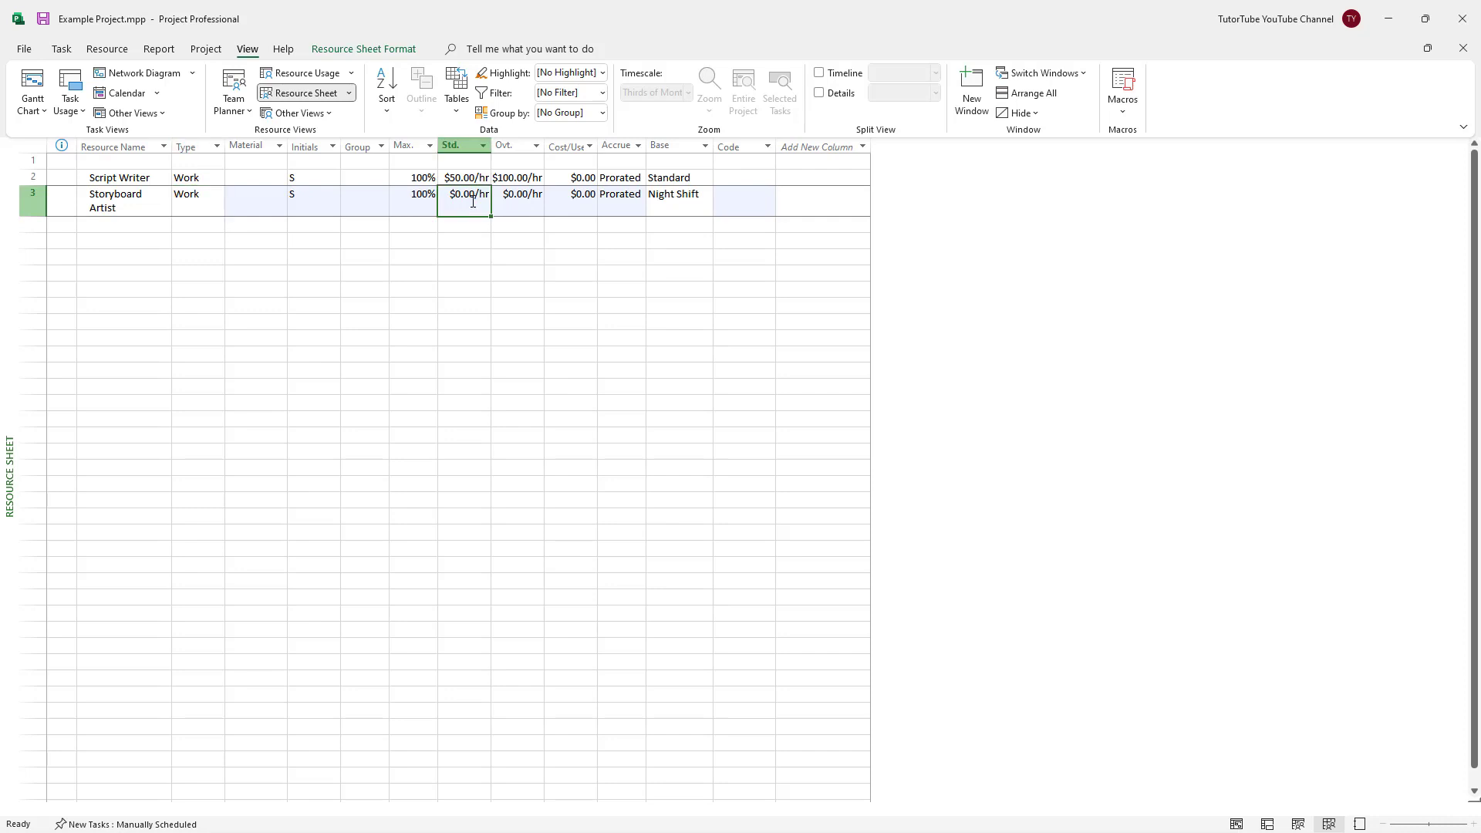
{"action": "type", "text": "100"}
{"action": "key", "text": "Return"}
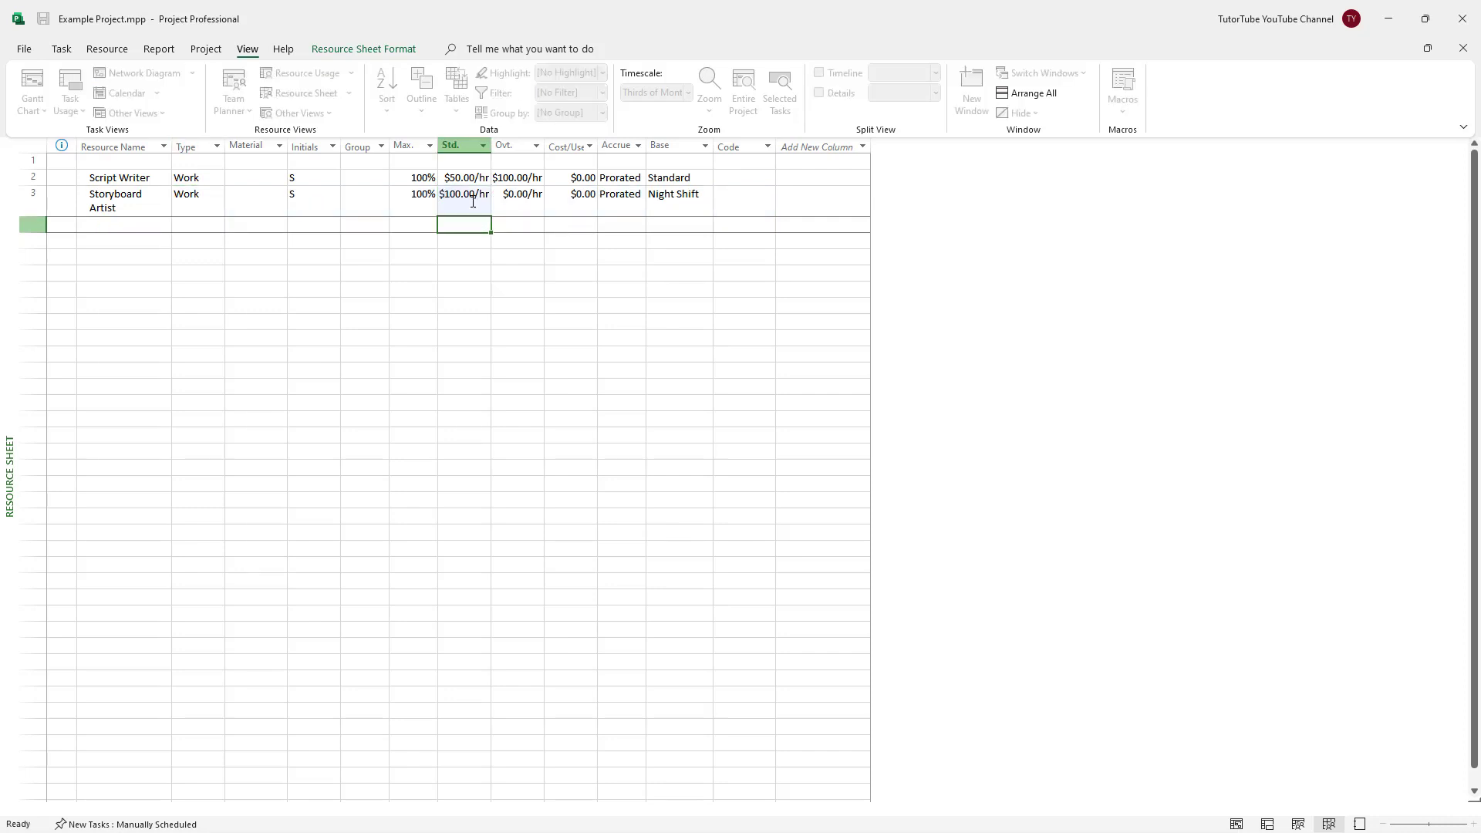
{"action": "left_click", "coordinate": [519, 196]}
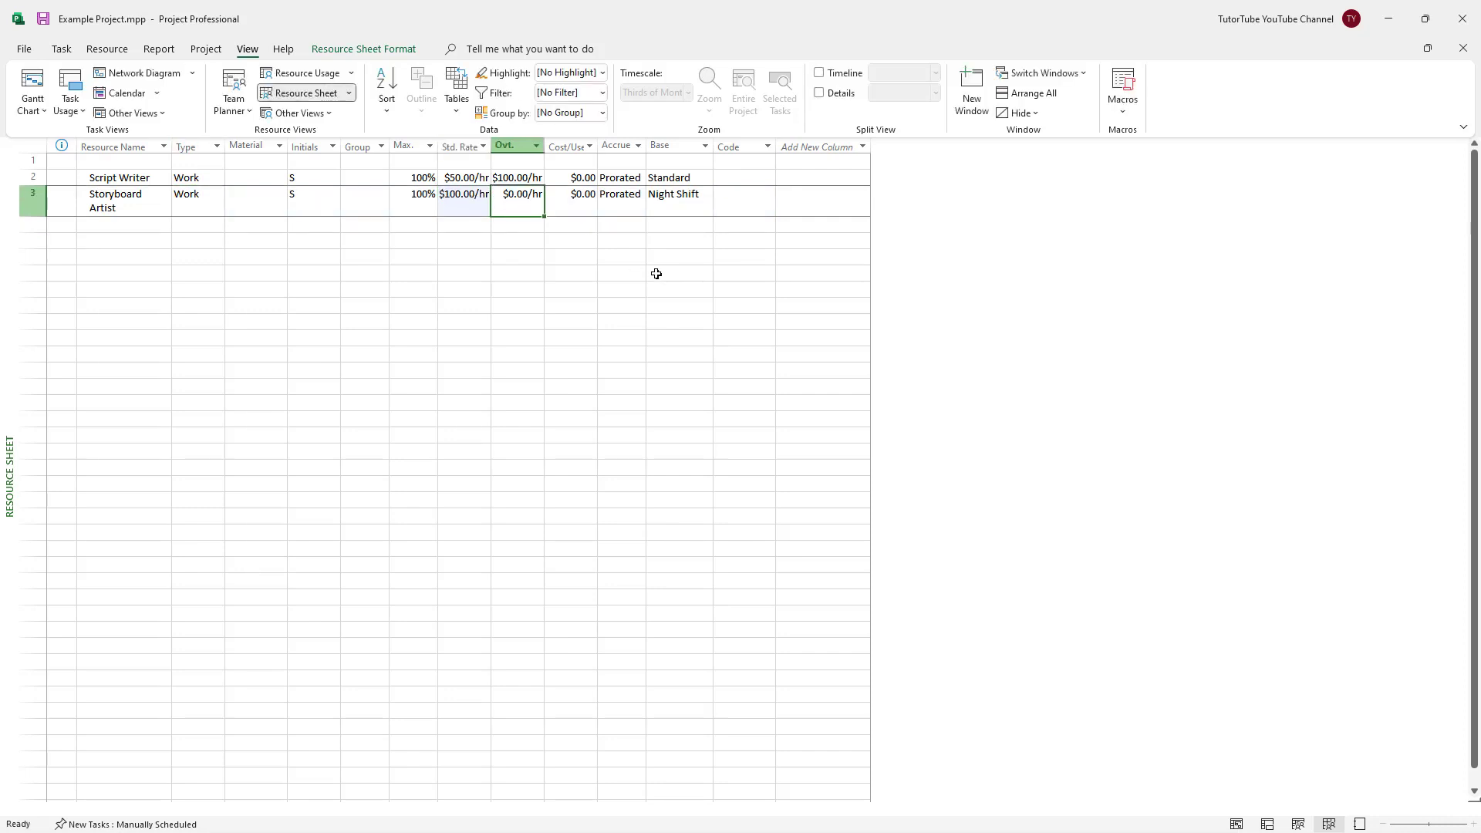
{"action": "type", "text": "150"}
{"action": "key", "text": "Return"}
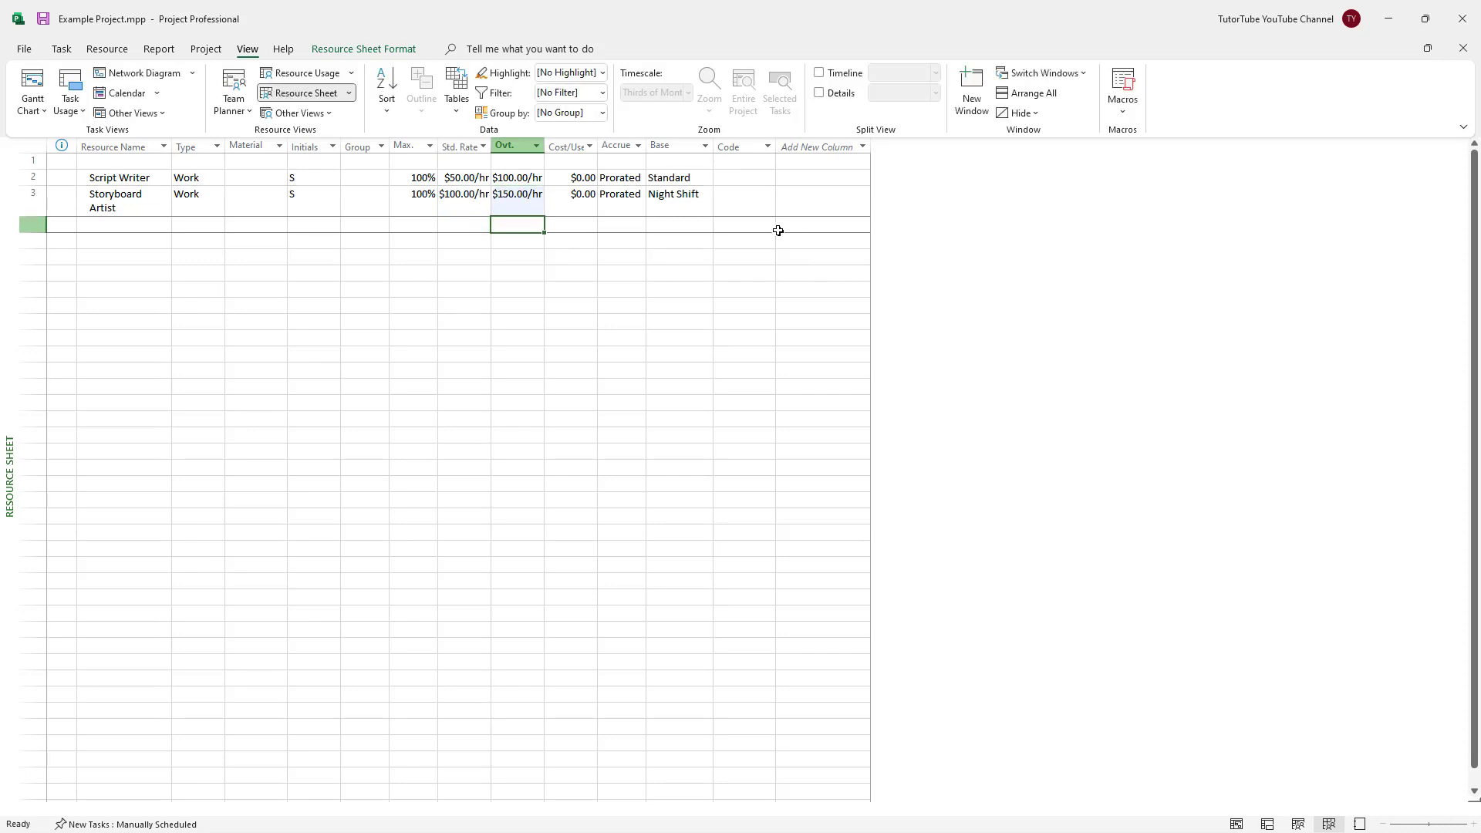
Set the Storyboard Artist's base calendar to 24 Hours.
{"action": "left_click", "coordinate": [671, 203]}
{"action": "left_click", "coordinate": [704, 204]}
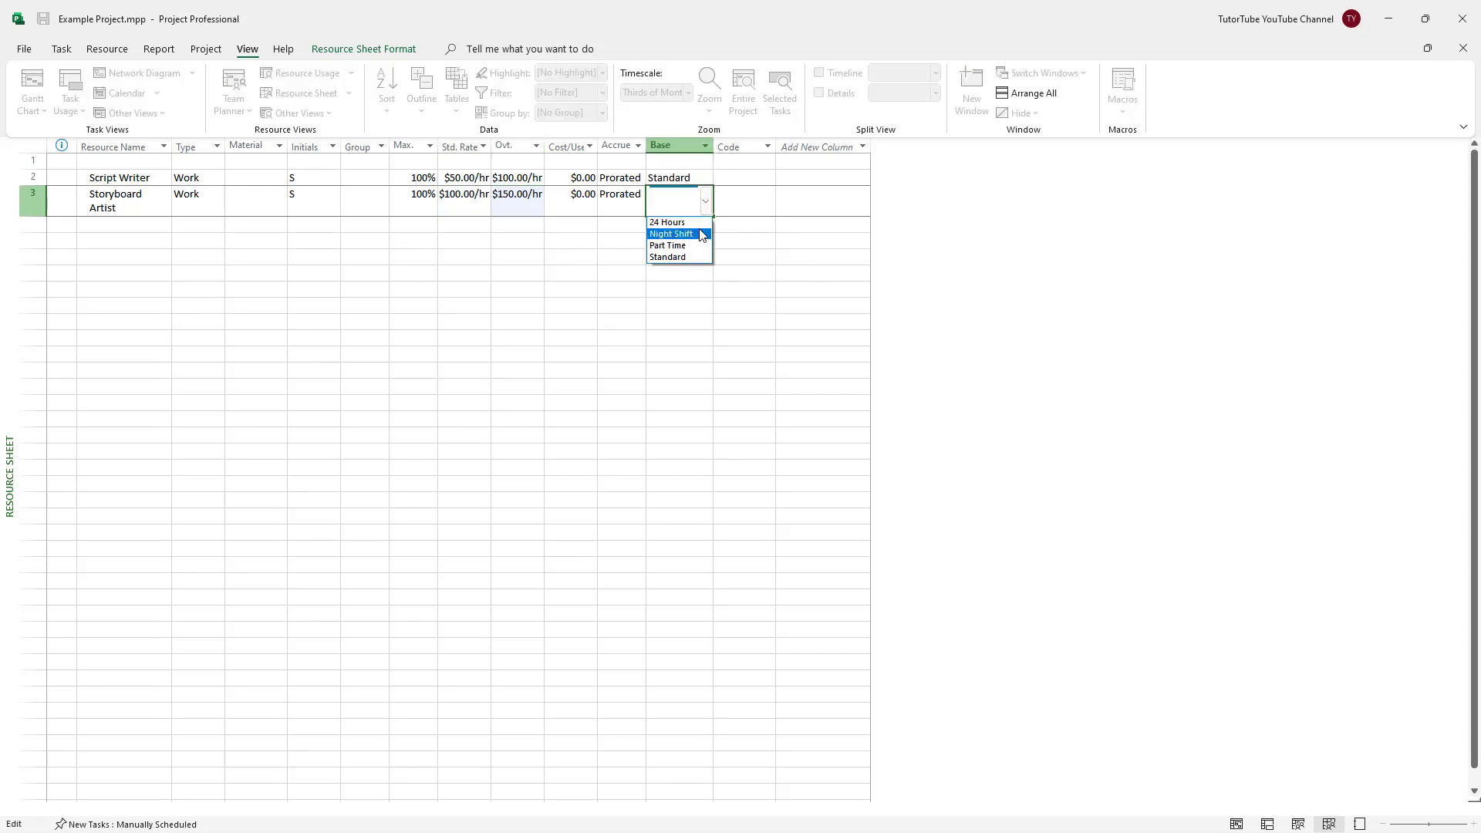
{"action": "left_click", "coordinate": [665, 222]}
{"action": "left_click", "coordinate": [629, 349]}
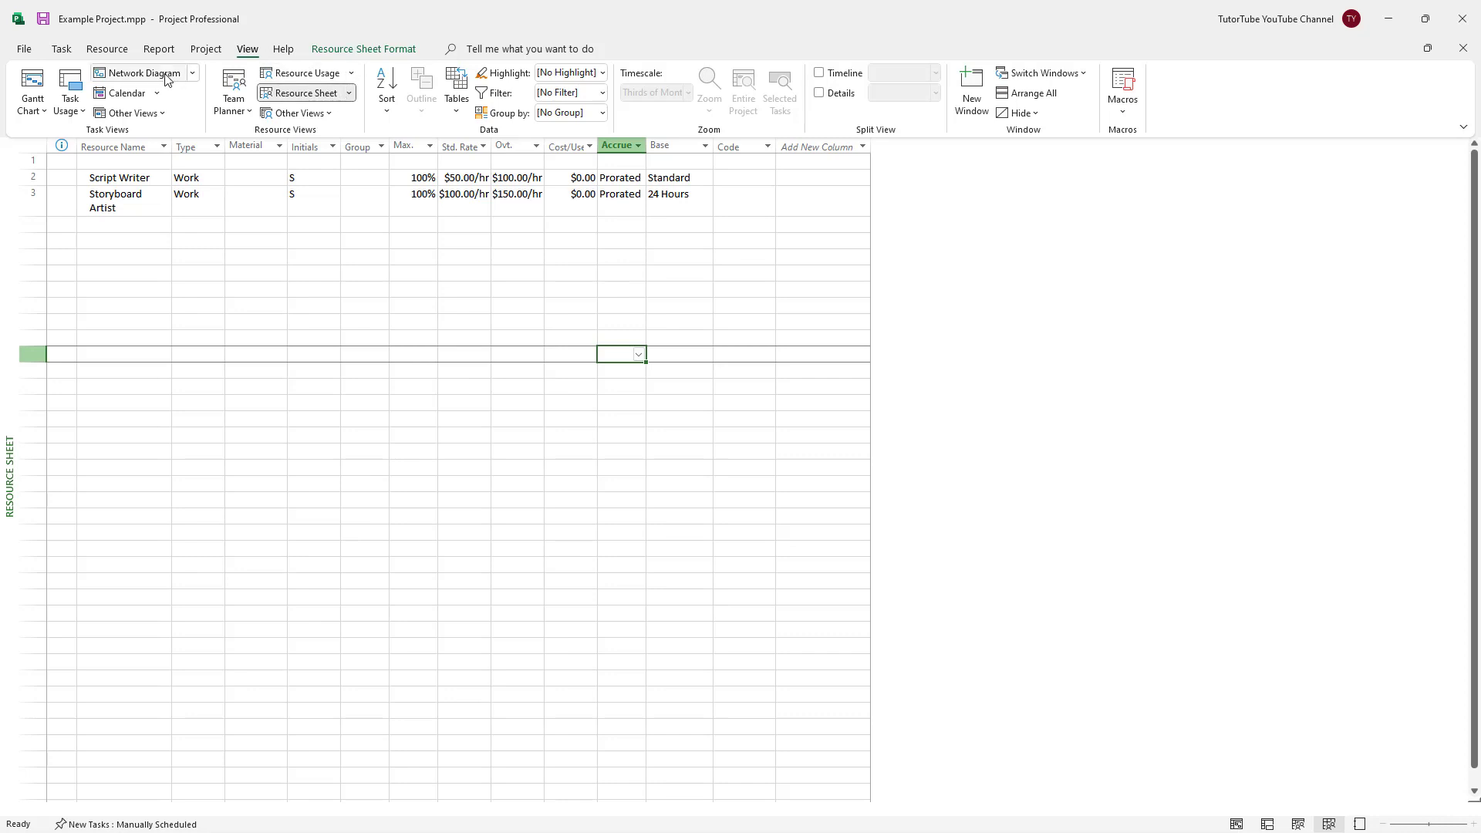
Check the tasks in the Gantt chart and add a resource named Cinematographe below the Storyboard Artist in the Resource Sheet.
{"action": "left_click", "coordinate": [30, 91]}
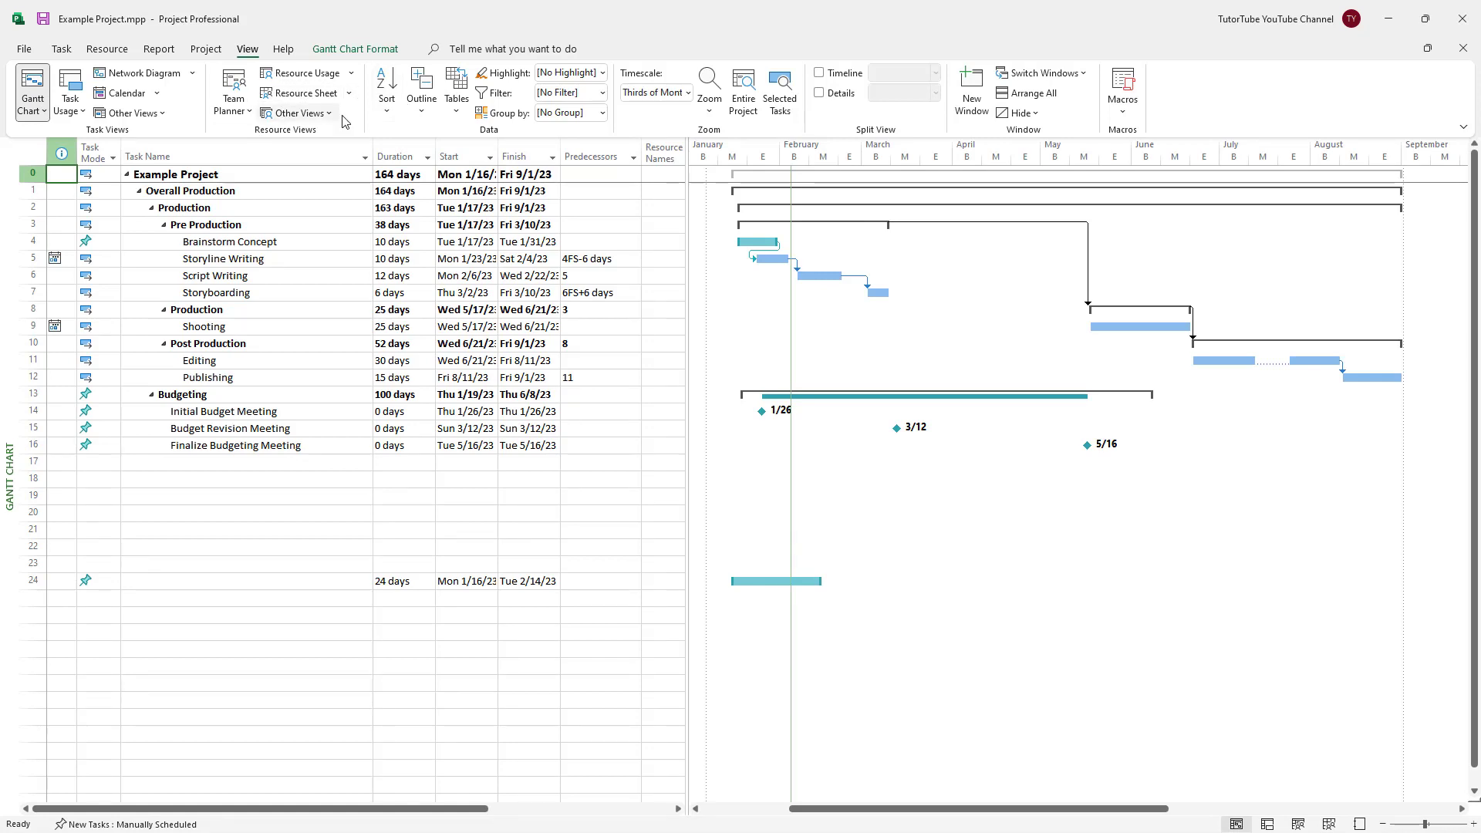
{"action": "left_click", "coordinate": [300, 92]}
{"action": "left_click", "coordinate": [128, 222]}
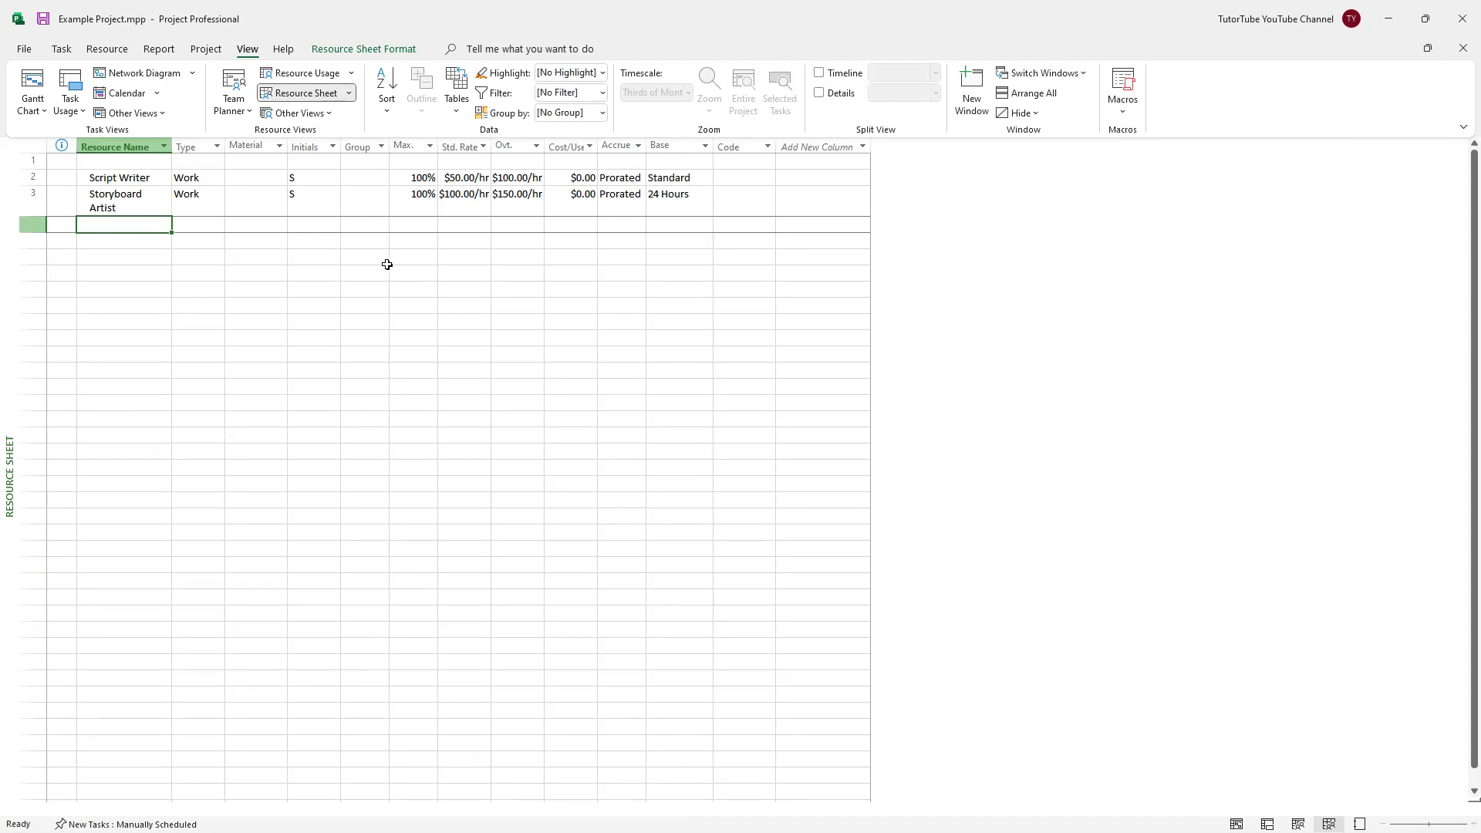
{"action": "type", "text": "Cinemato"}
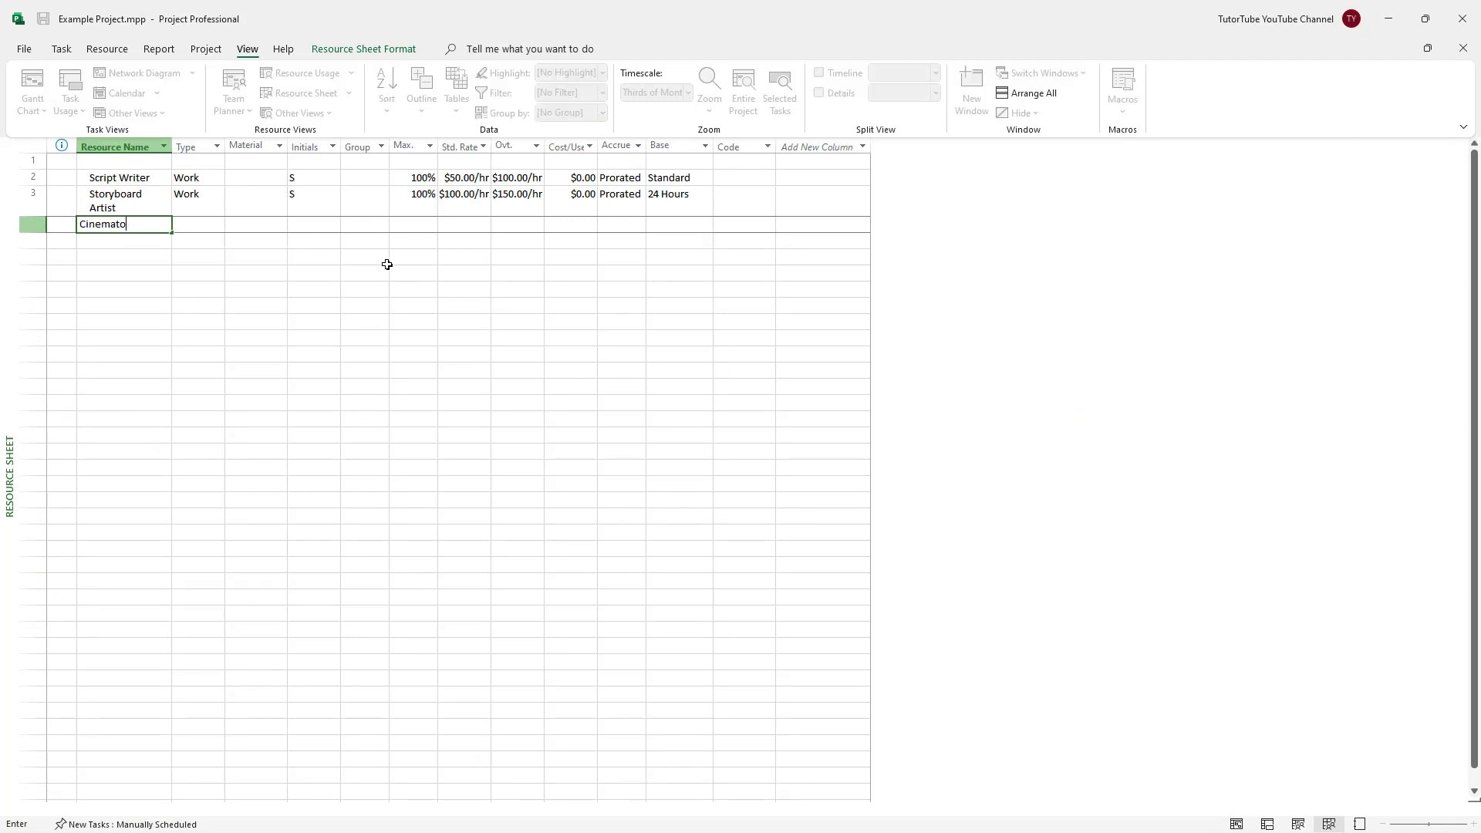
{"action": "type", "text": "graphe"}
{"action": "key", "text": "Tab"}
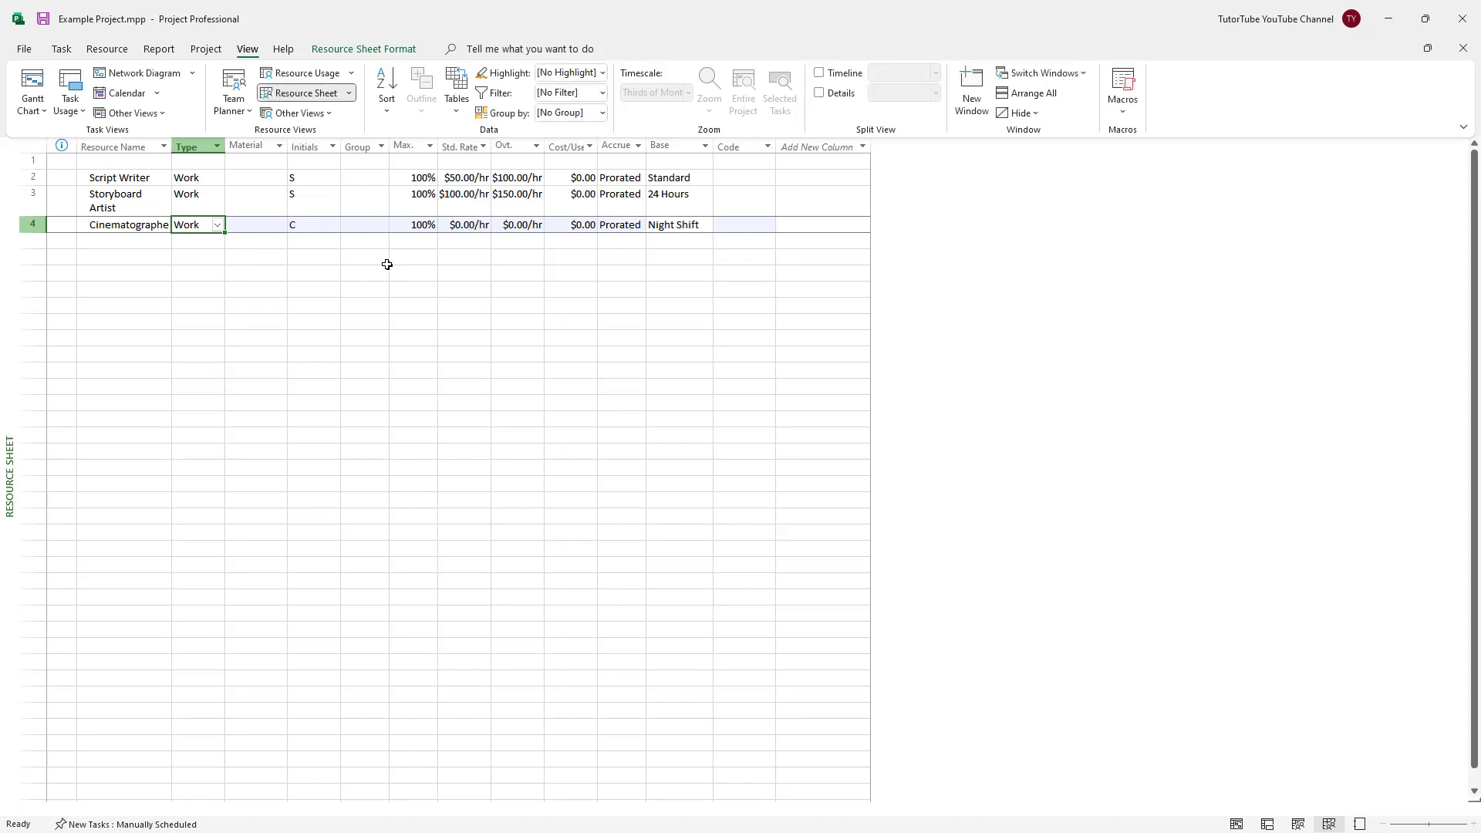
Set the Cinematographe's standard rate to $85 per hour and overtime rate to $135 per hour.
{"action": "left_click", "coordinate": [472, 226]}
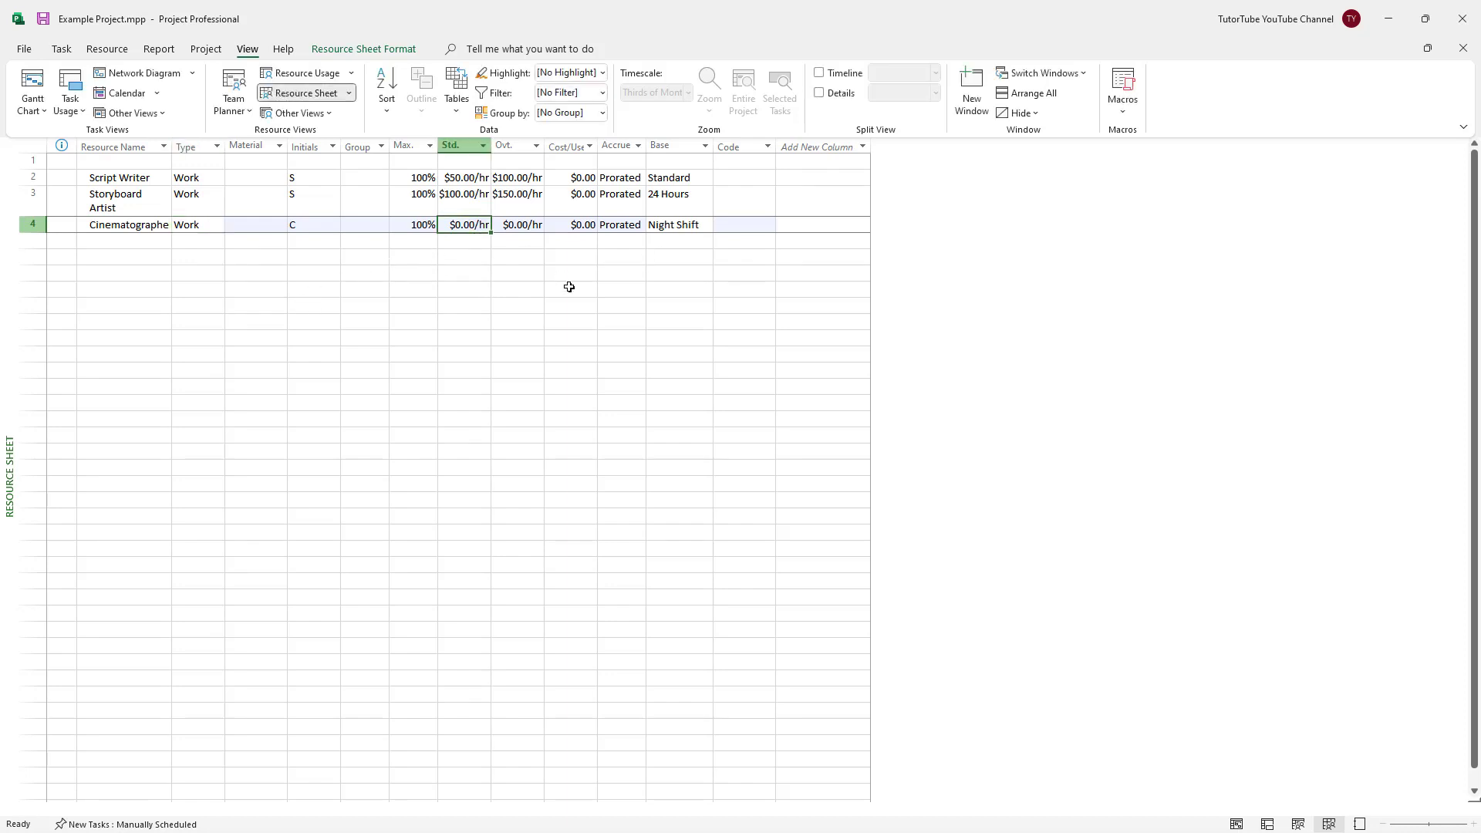
{"action": "type", "text": "85"}
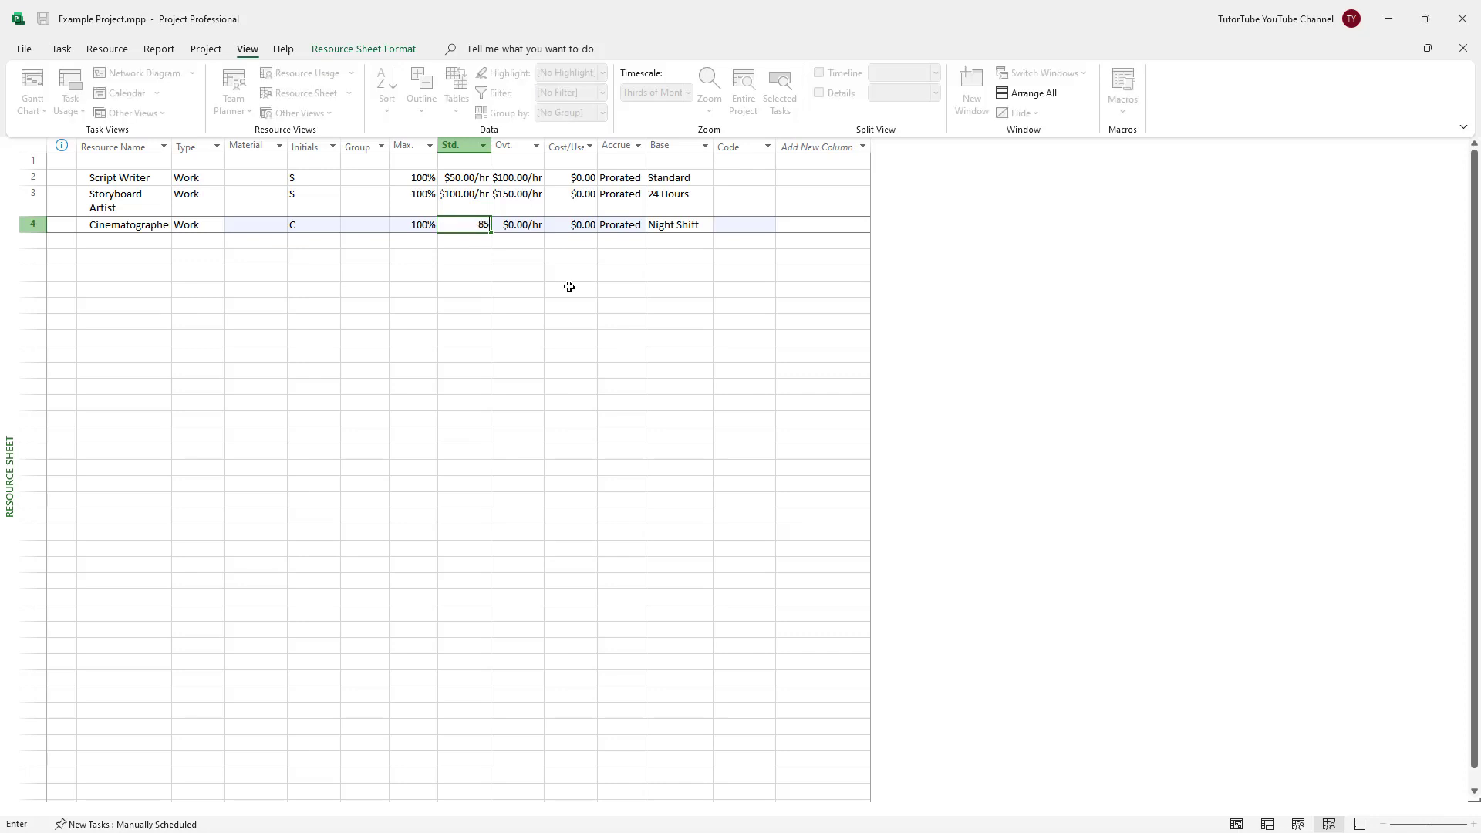
{"action": "key", "text": "Return"}
{"action": "left_click", "coordinate": [512, 225]}
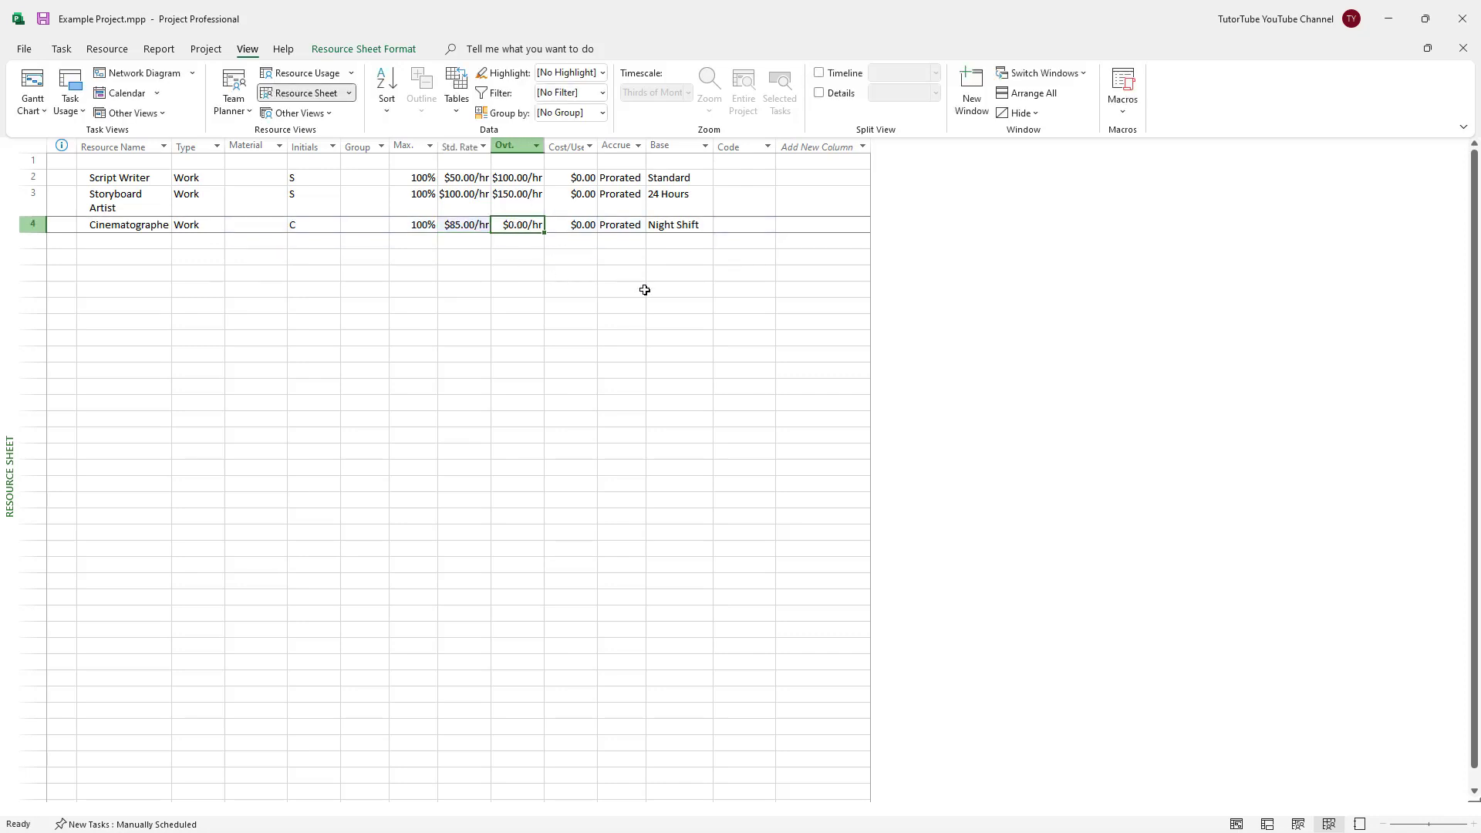
{"action": "type", "text": "135"}
{"action": "key", "text": "Return"}
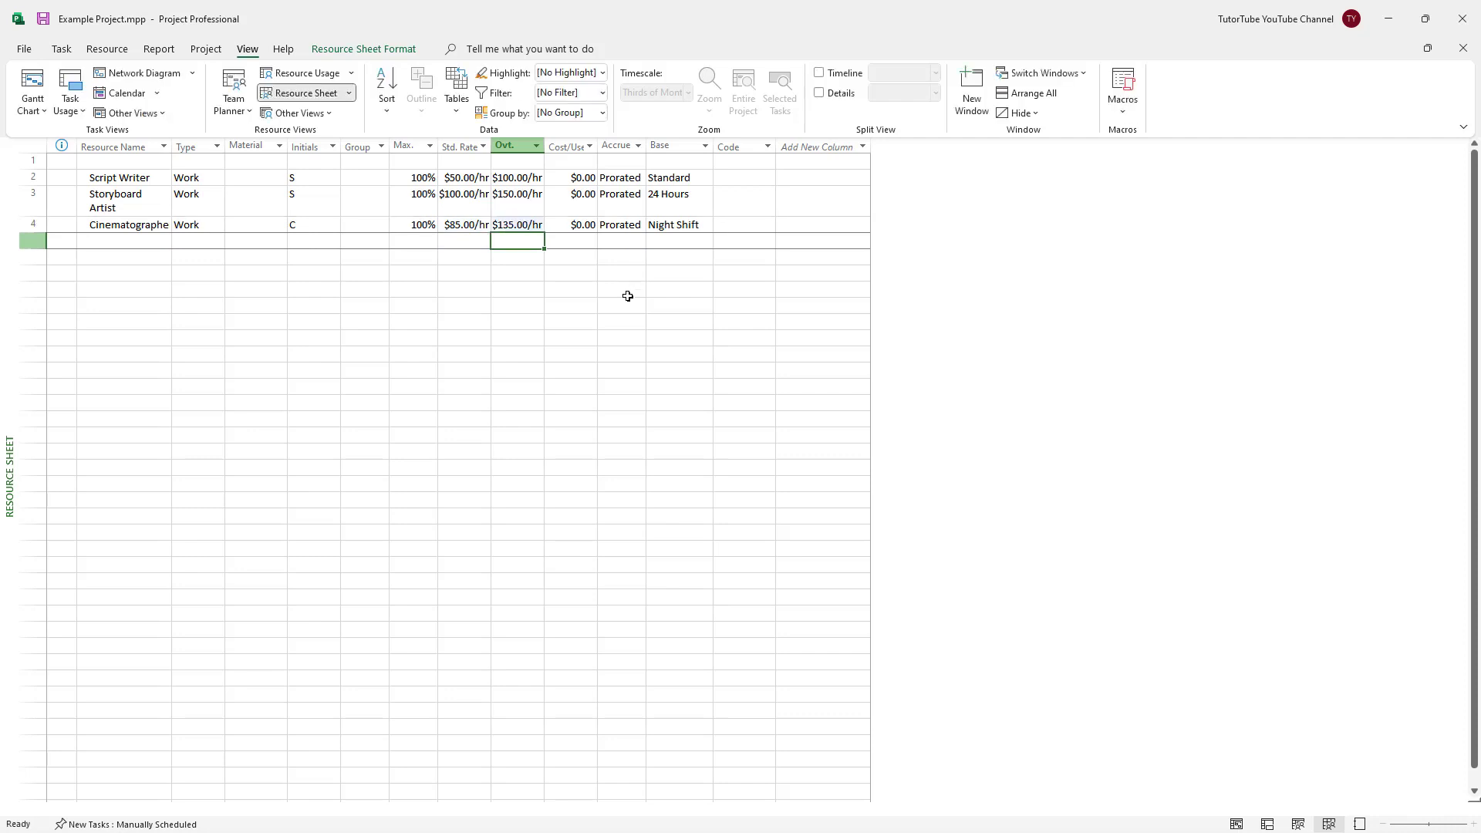
Set the Cinematographe's base calendar to Part Time.
{"action": "left_click", "coordinate": [702, 226]}
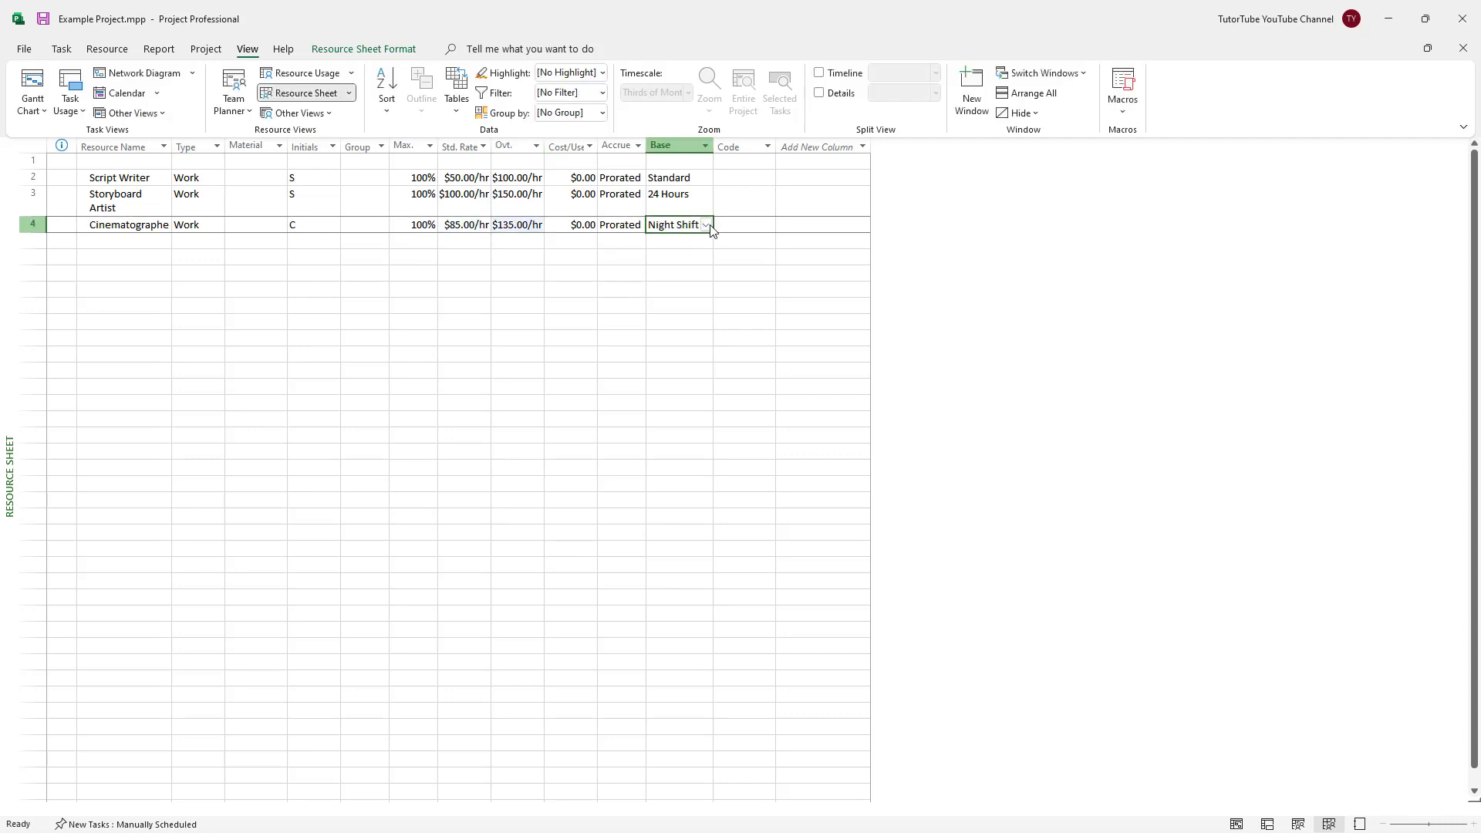
{"action": "left_click", "coordinate": [706, 225]}
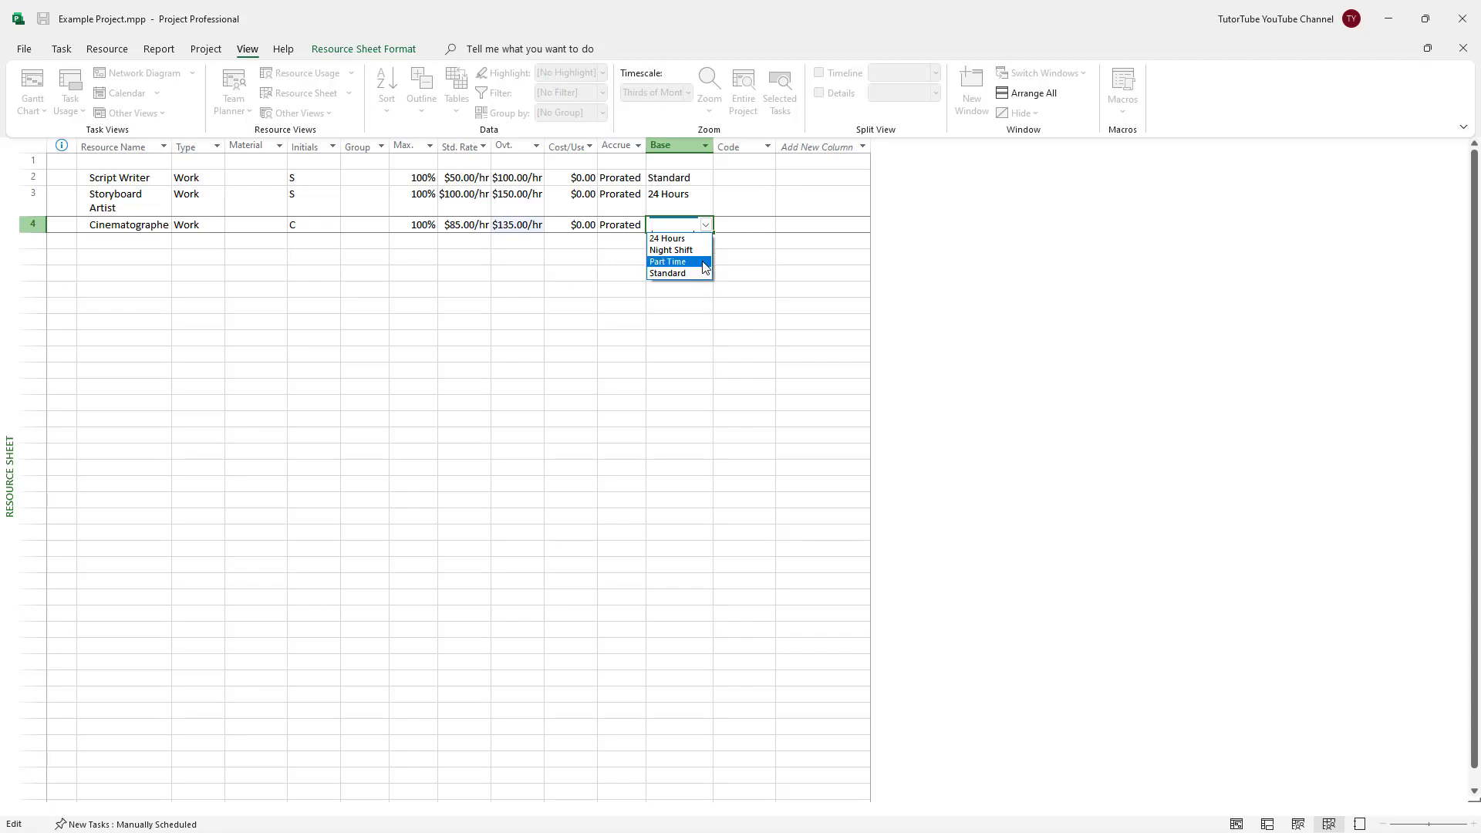
{"action": "left_click", "coordinate": [704, 263]}
{"action": "left_click", "coordinate": [525, 290]}
Add a resource named Actors directly below the Cinematographe.
{"action": "left_click", "coordinate": [157, 242]}
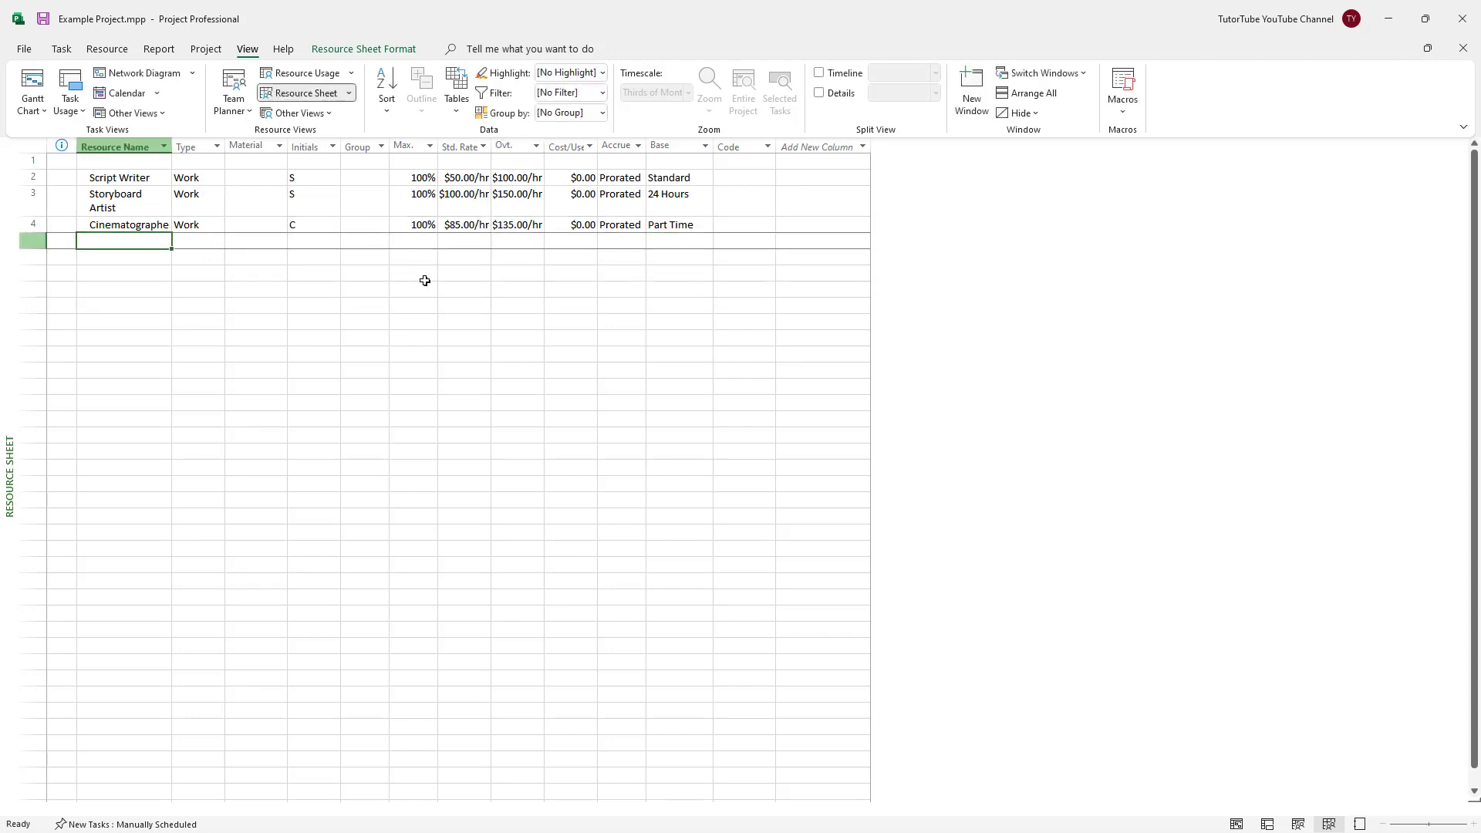
{"action": "type", "text": "Actors"}
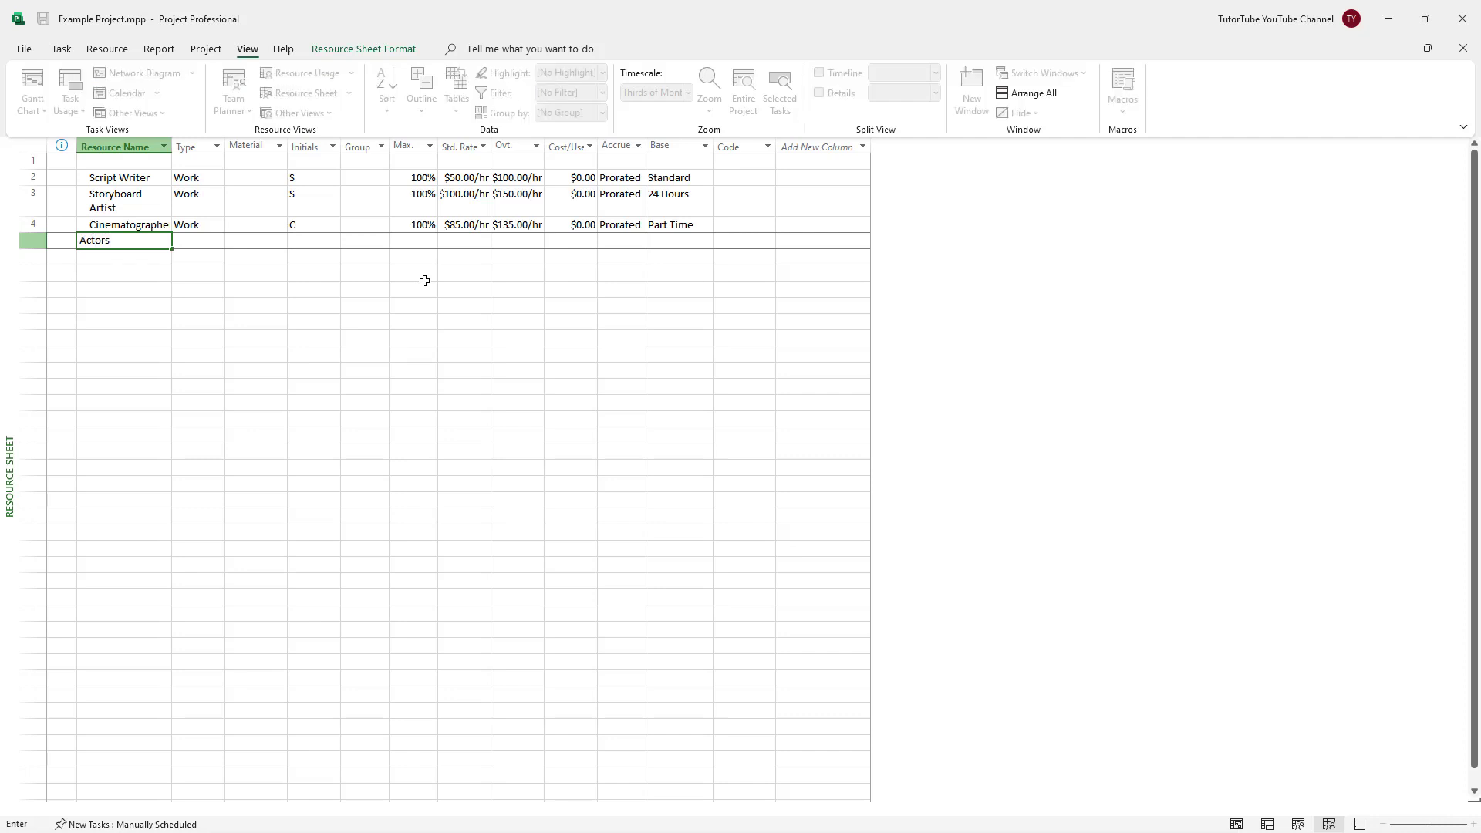
{"action": "key", "text": "Return"}
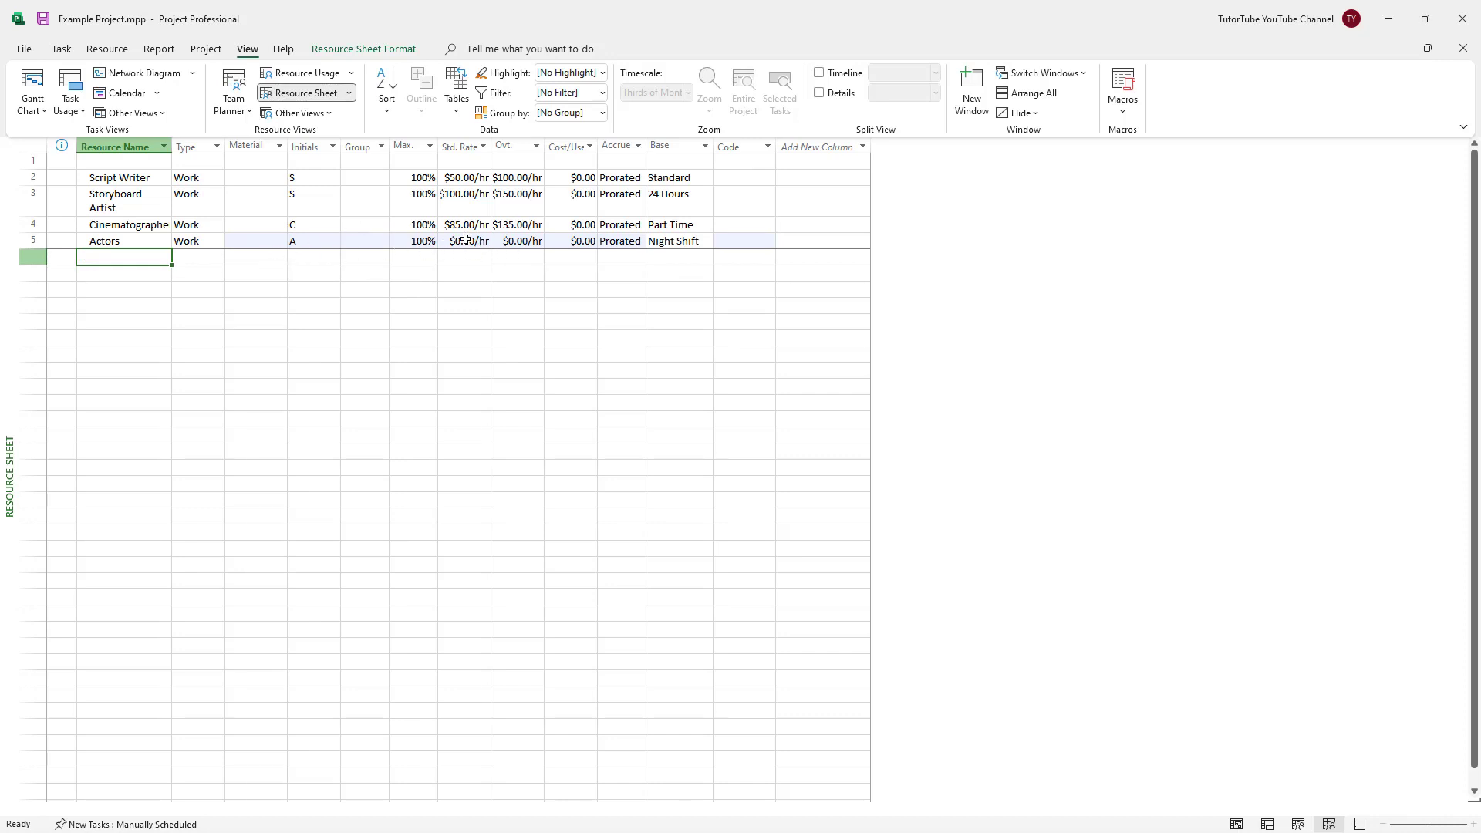
Set the Actors' standard rate to $95 per hour and overtime rate to $110 per hour.
{"action": "left_click", "coordinate": [466, 241]}
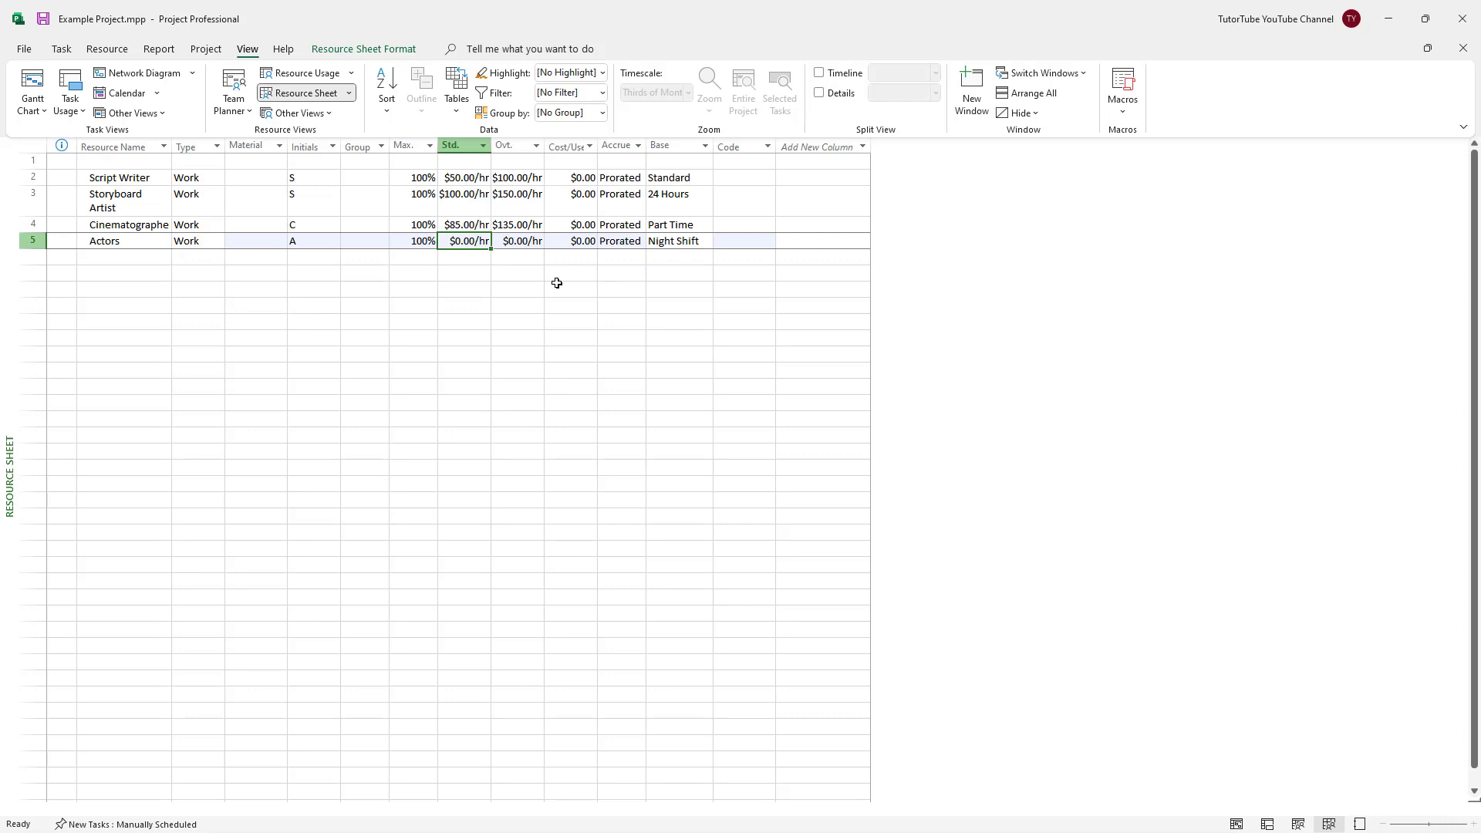
{"action": "type", "text": "95"}
{"action": "key", "text": "Return"}
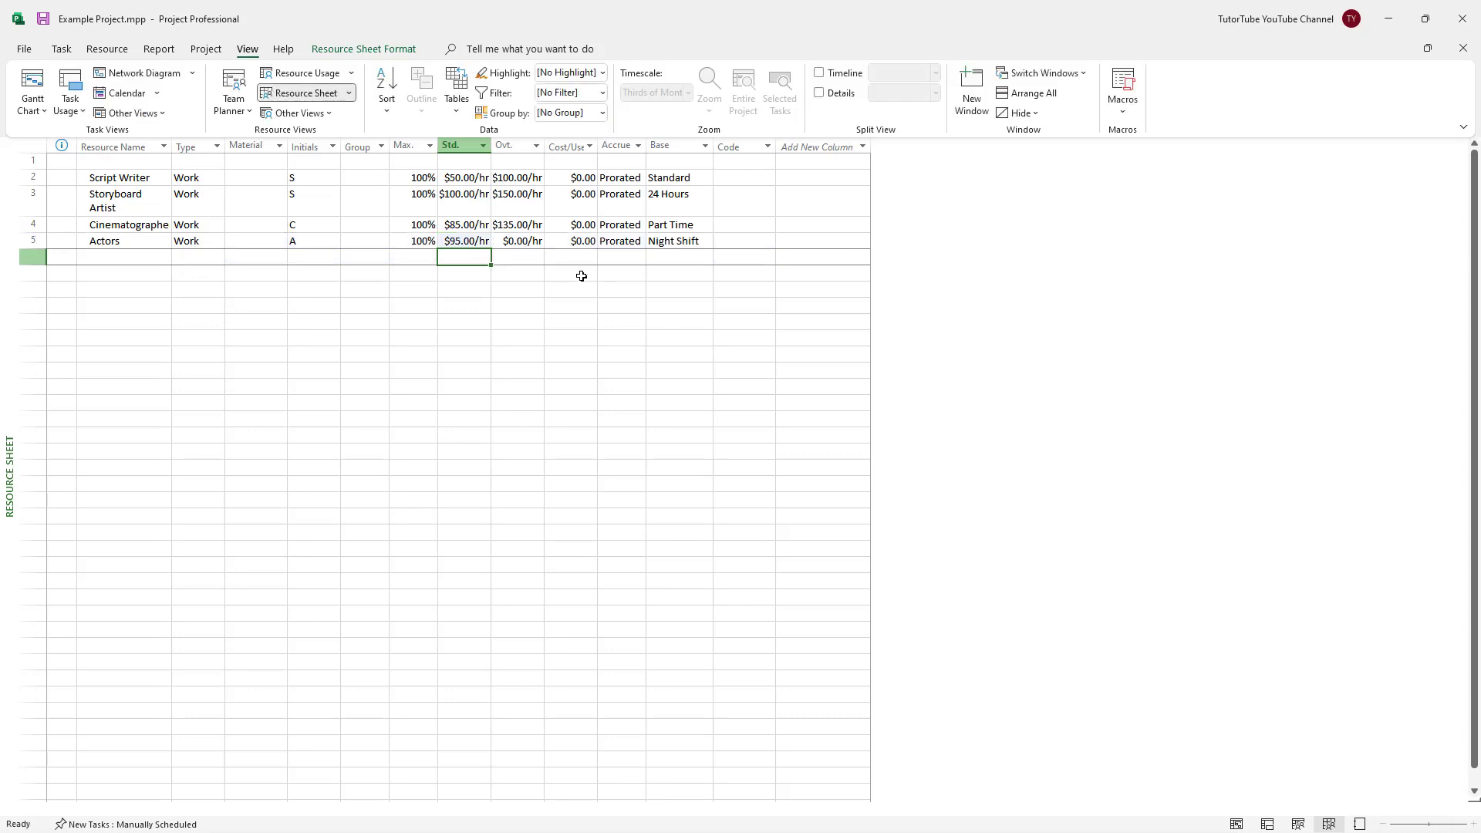
{"action": "left_click", "coordinate": [526, 241]}
{"action": "type", "text": "110"}
{"action": "key", "text": "Return"}
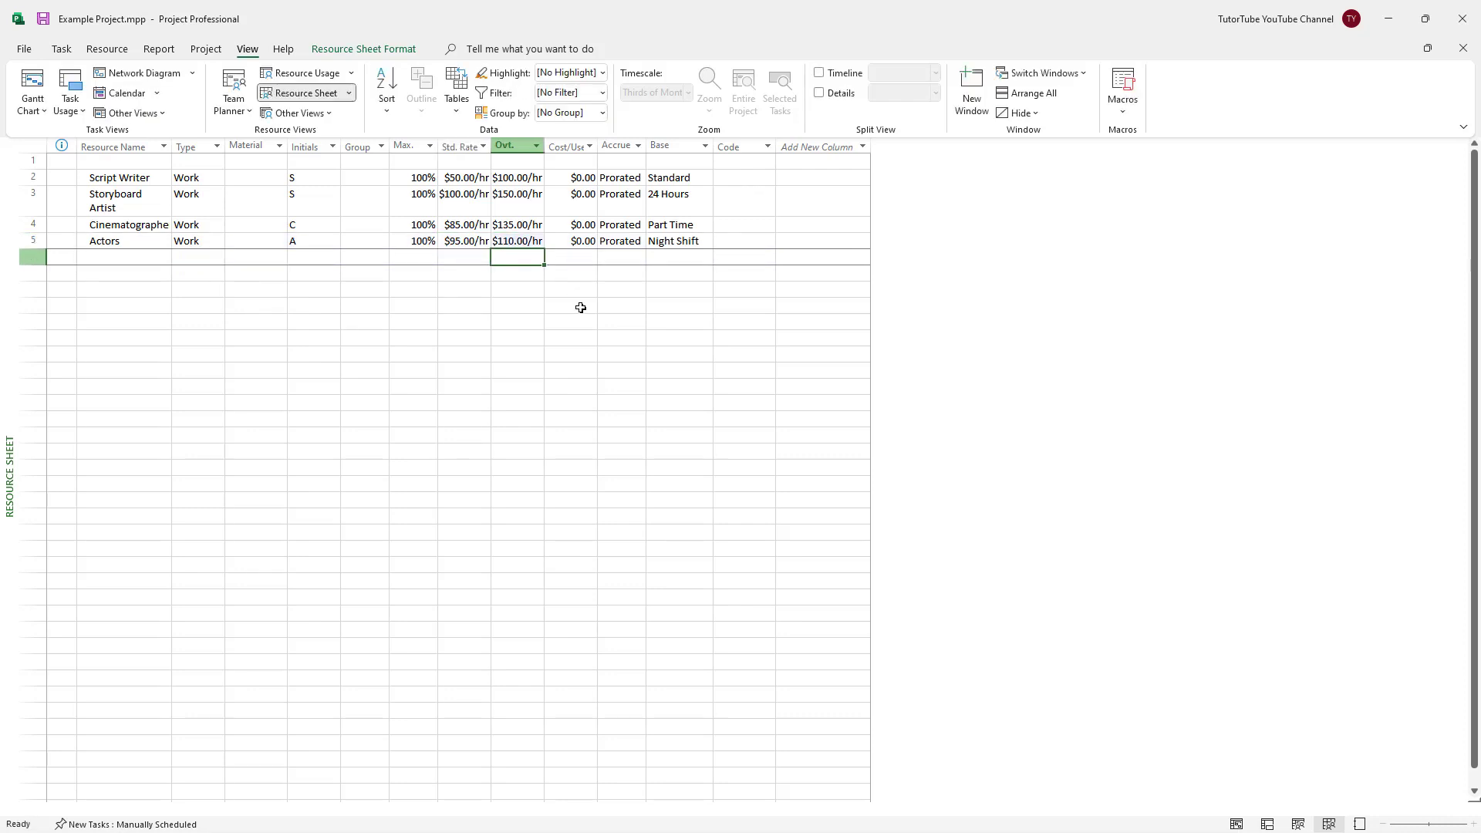
Set the Actors' base calendar to Part Time.
{"action": "left_click", "coordinate": [705, 240]}
{"action": "left_click", "coordinate": [705, 241]}
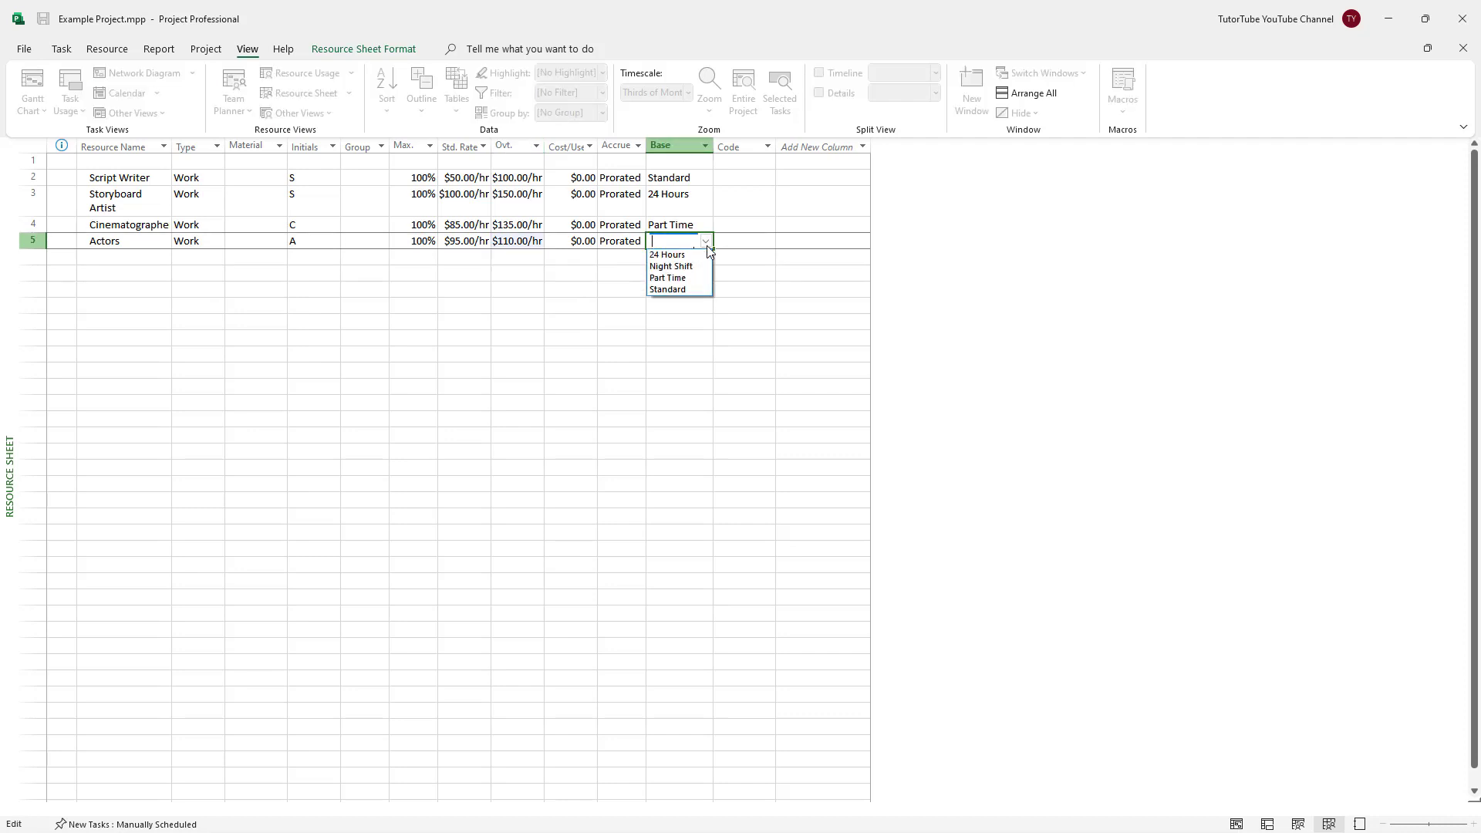
{"action": "left_click", "coordinate": [677, 279]}
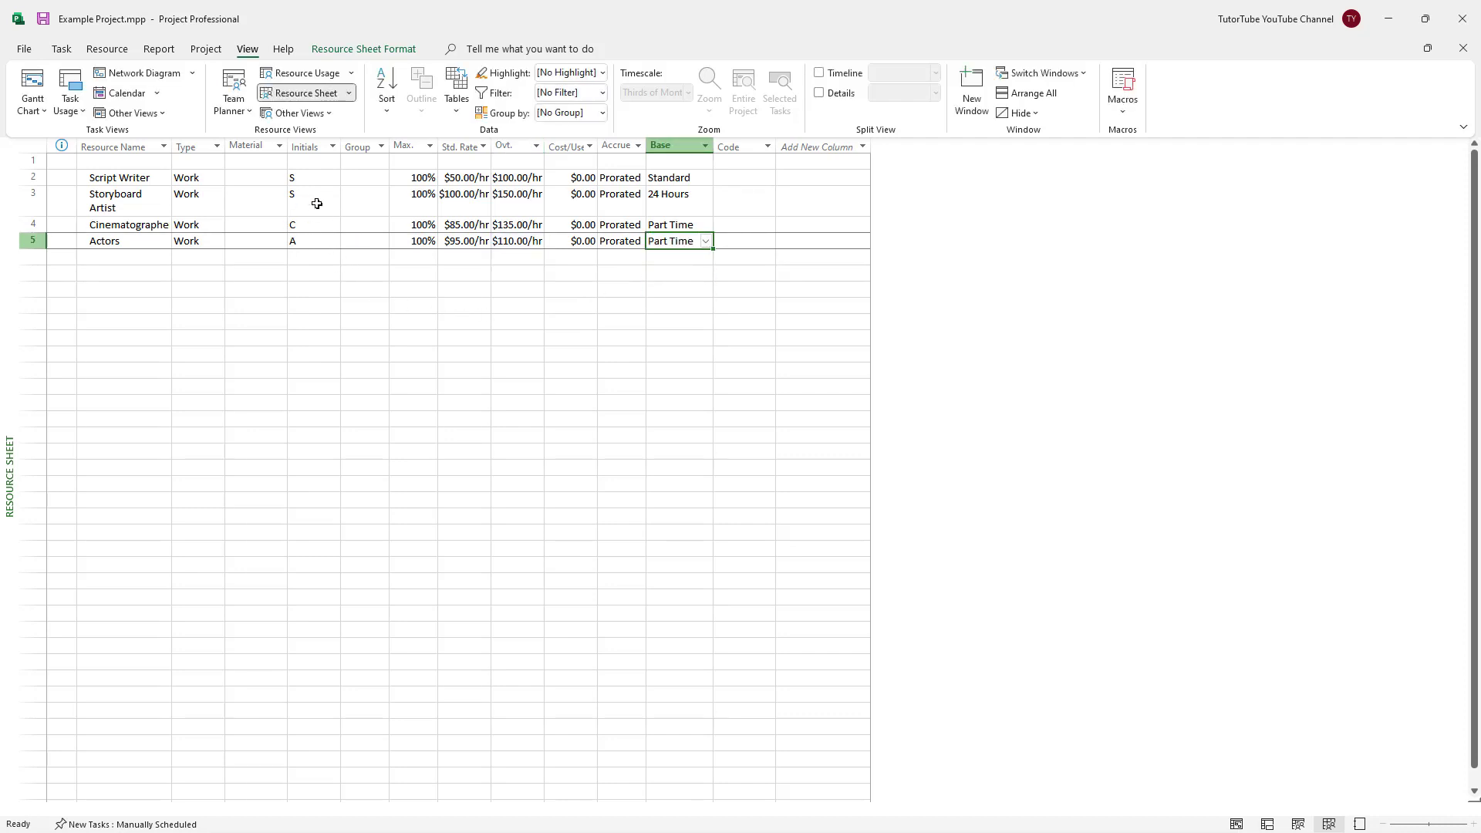
Review the Script Writer's type and compare the initials of the Script Writer and the Storyboard Artist.
{"action": "left_click", "coordinate": [184, 183]}
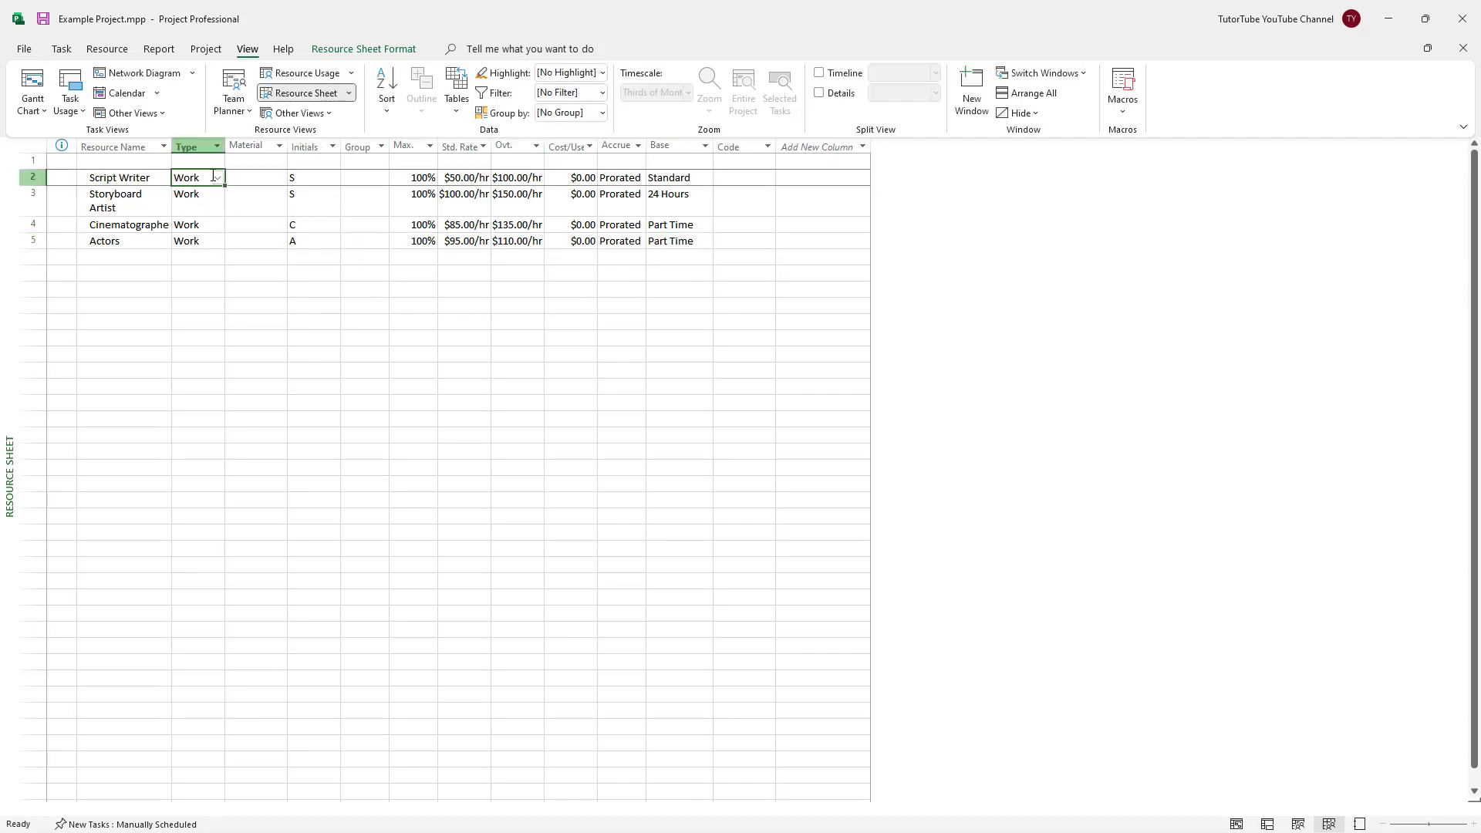
{"action": "left_click", "coordinate": [276, 173]}
{"action": "left_click", "coordinate": [308, 177]}
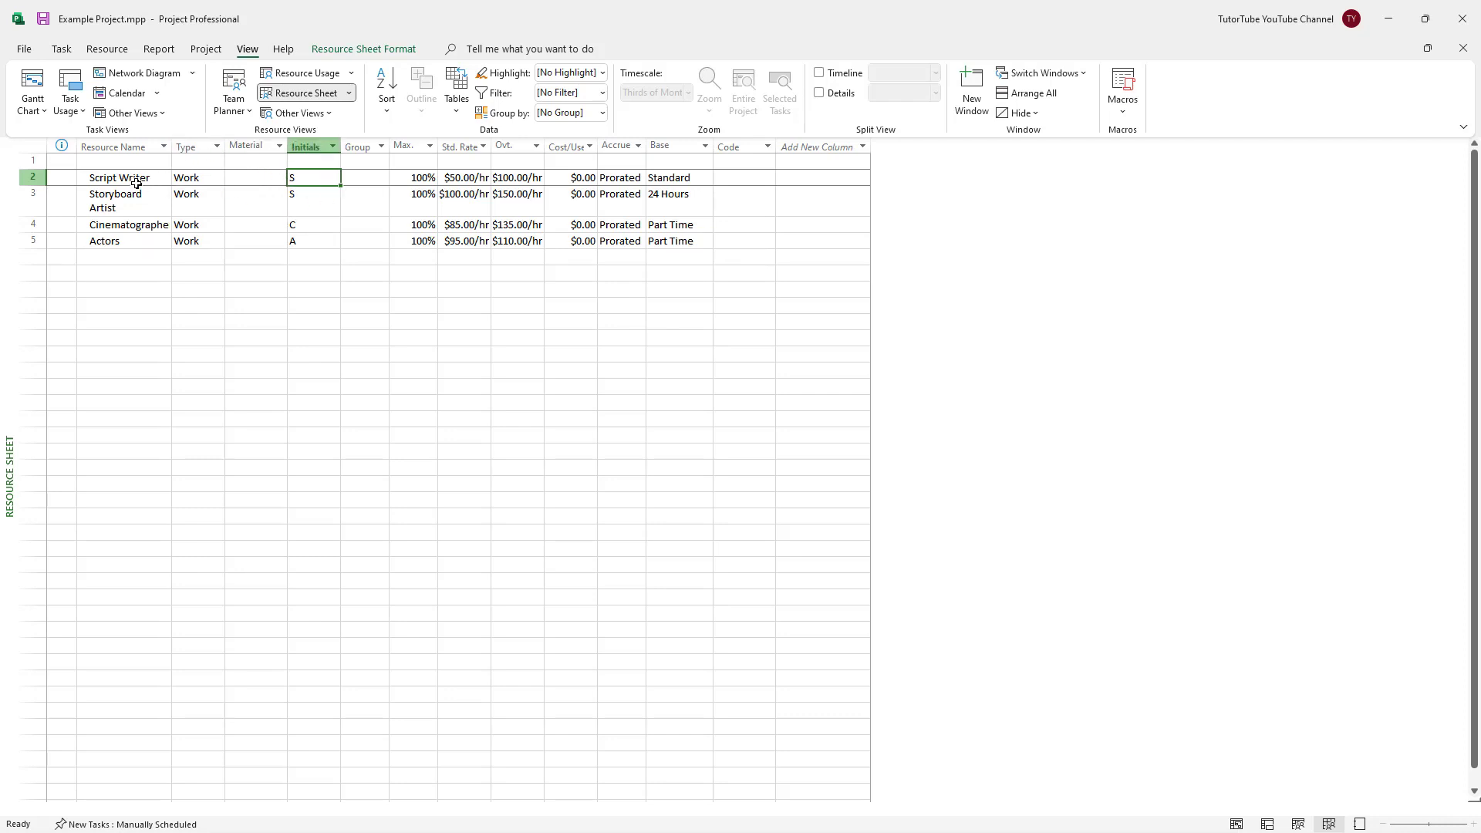
{"action": "left_click", "coordinate": [294, 273]}
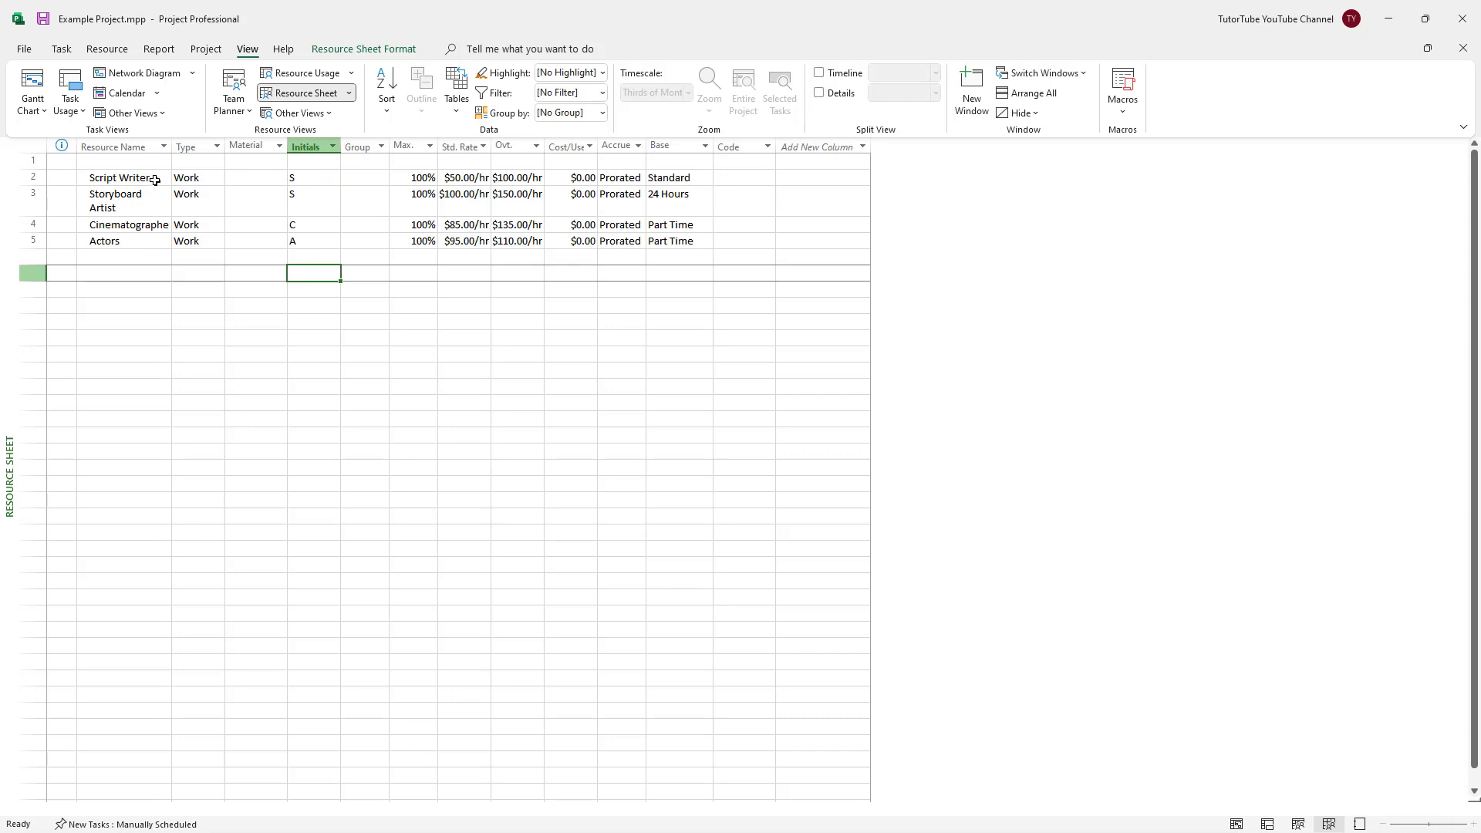
{"action": "left_click", "coordinate": [120, 179]}
{"action": "left_click", "coordinate": [128, 203]}
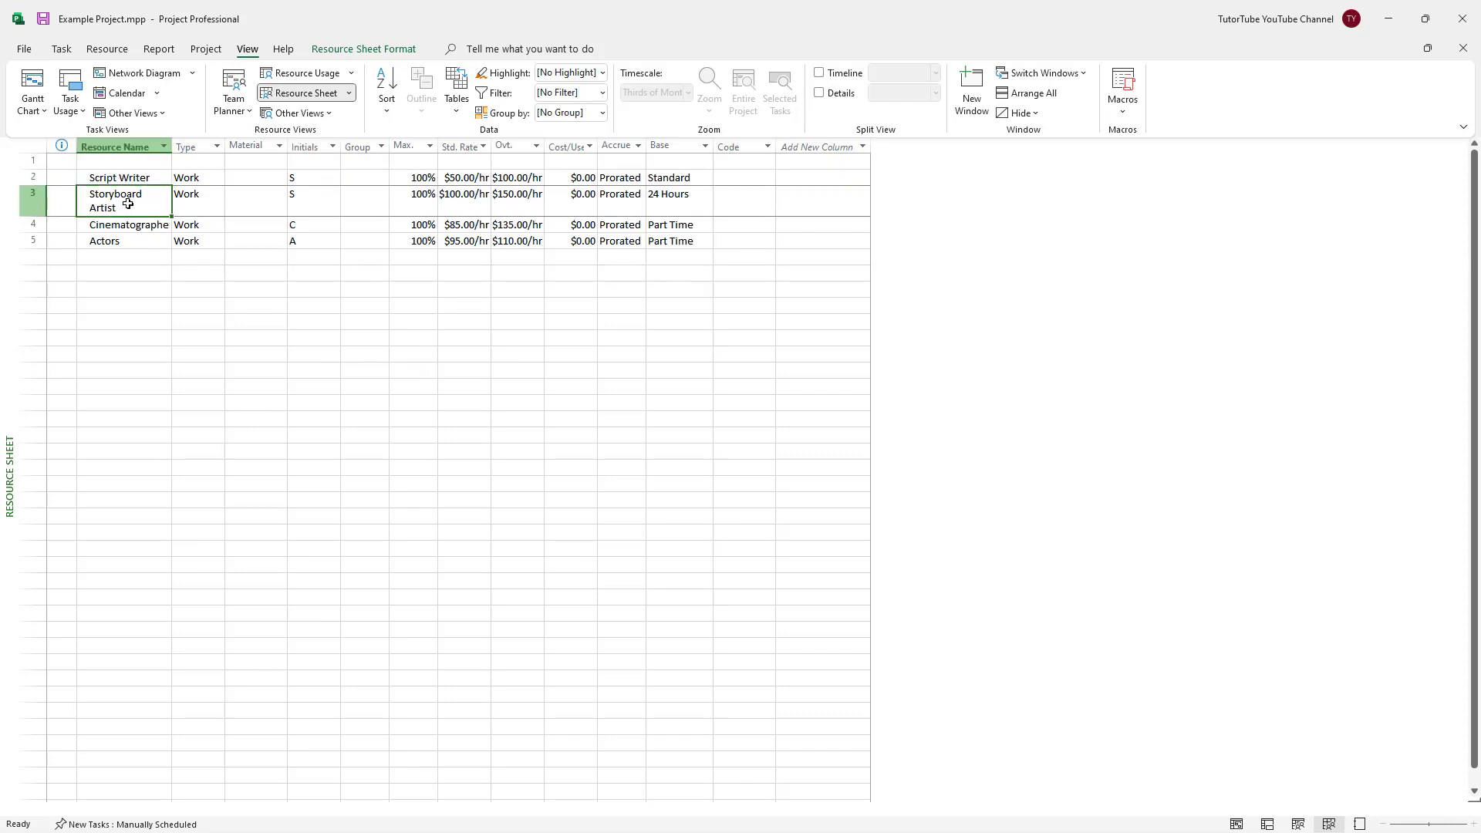
{"action": "left_click", "coordinate": [314, 177]}
{"action": "left_click", "coordinate": [312, 205]}
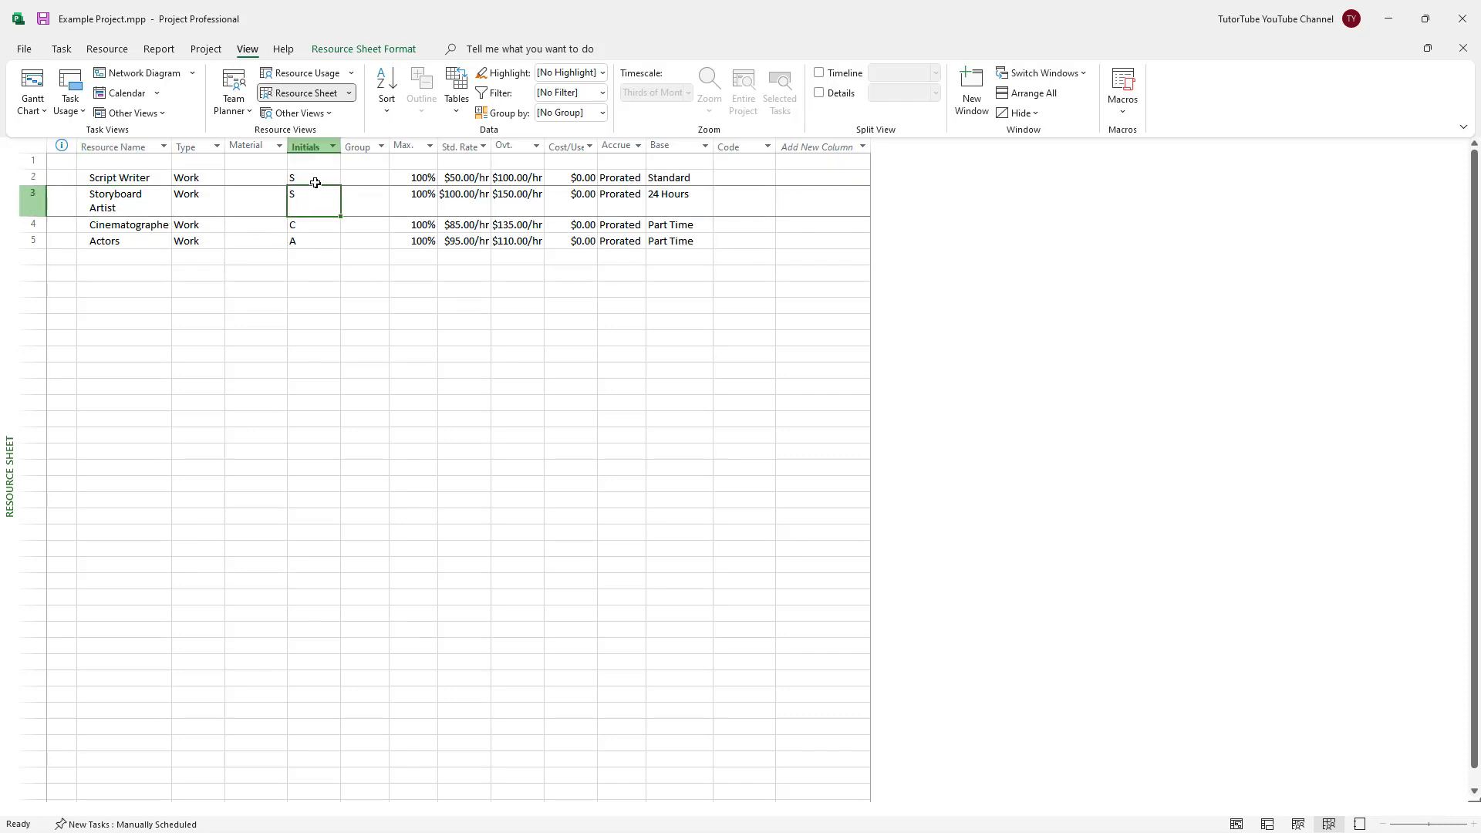
Set the initials to SW for the Script Writer and SA for the Storyboard Artist.
{"action": "left_click", "coordinate": [315, 179]}
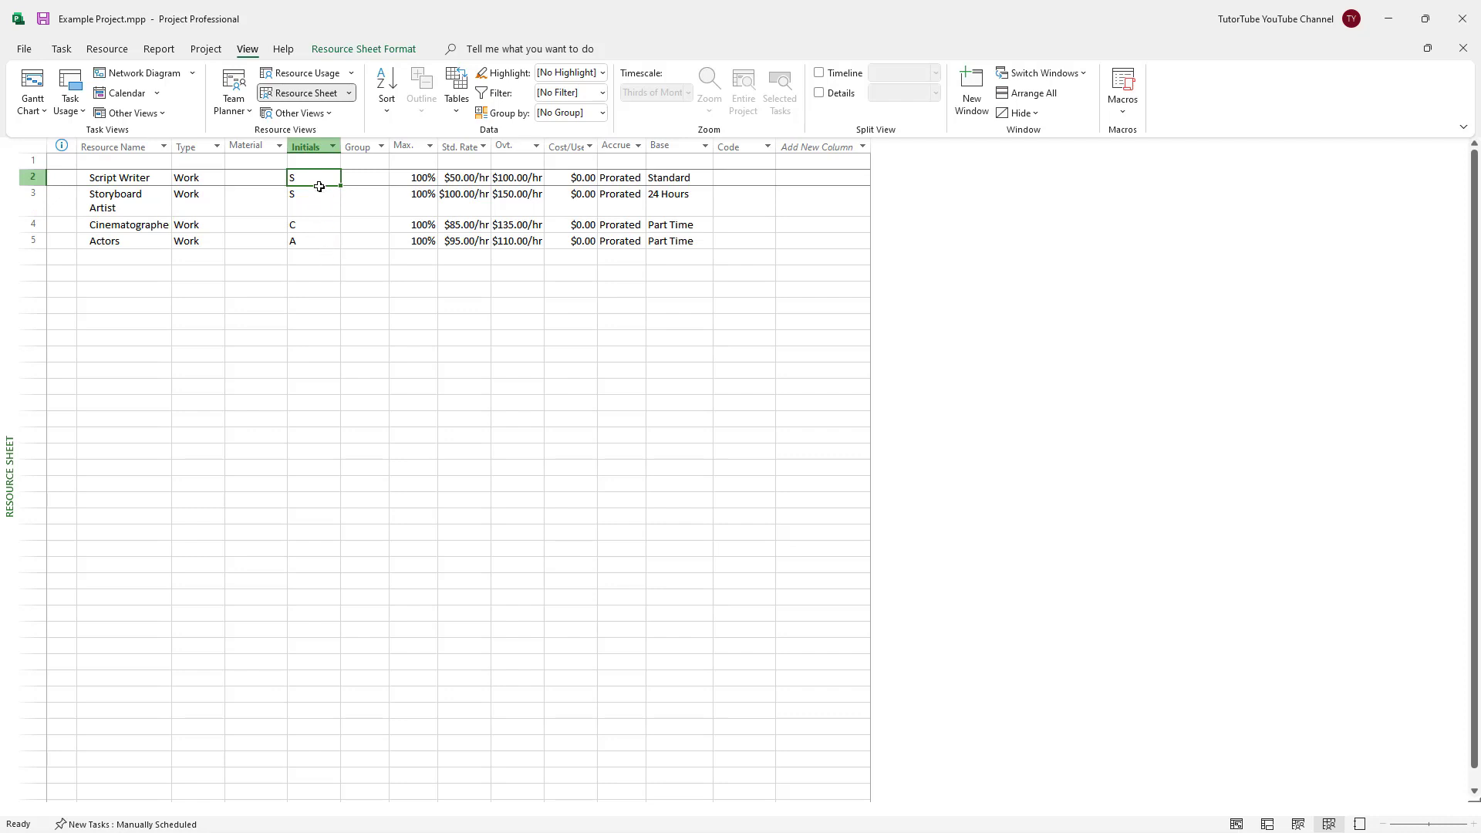
{"action": "type", "text": "SW"}
{"action": "key", "text": "Return"}
{"action": "type", "text": "SA"}
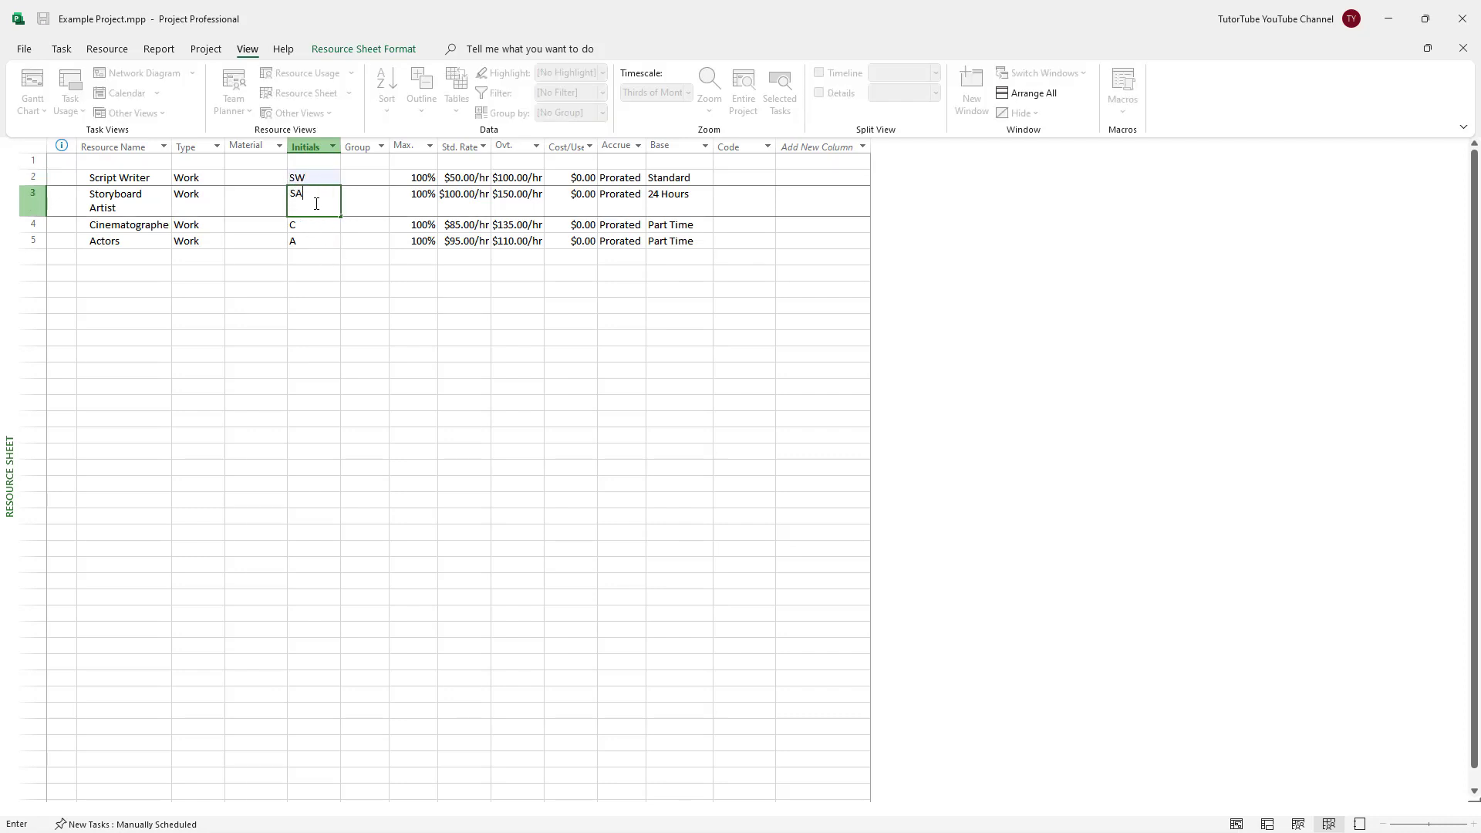
{"action": "left_click", "coordinate": [324, 290]}
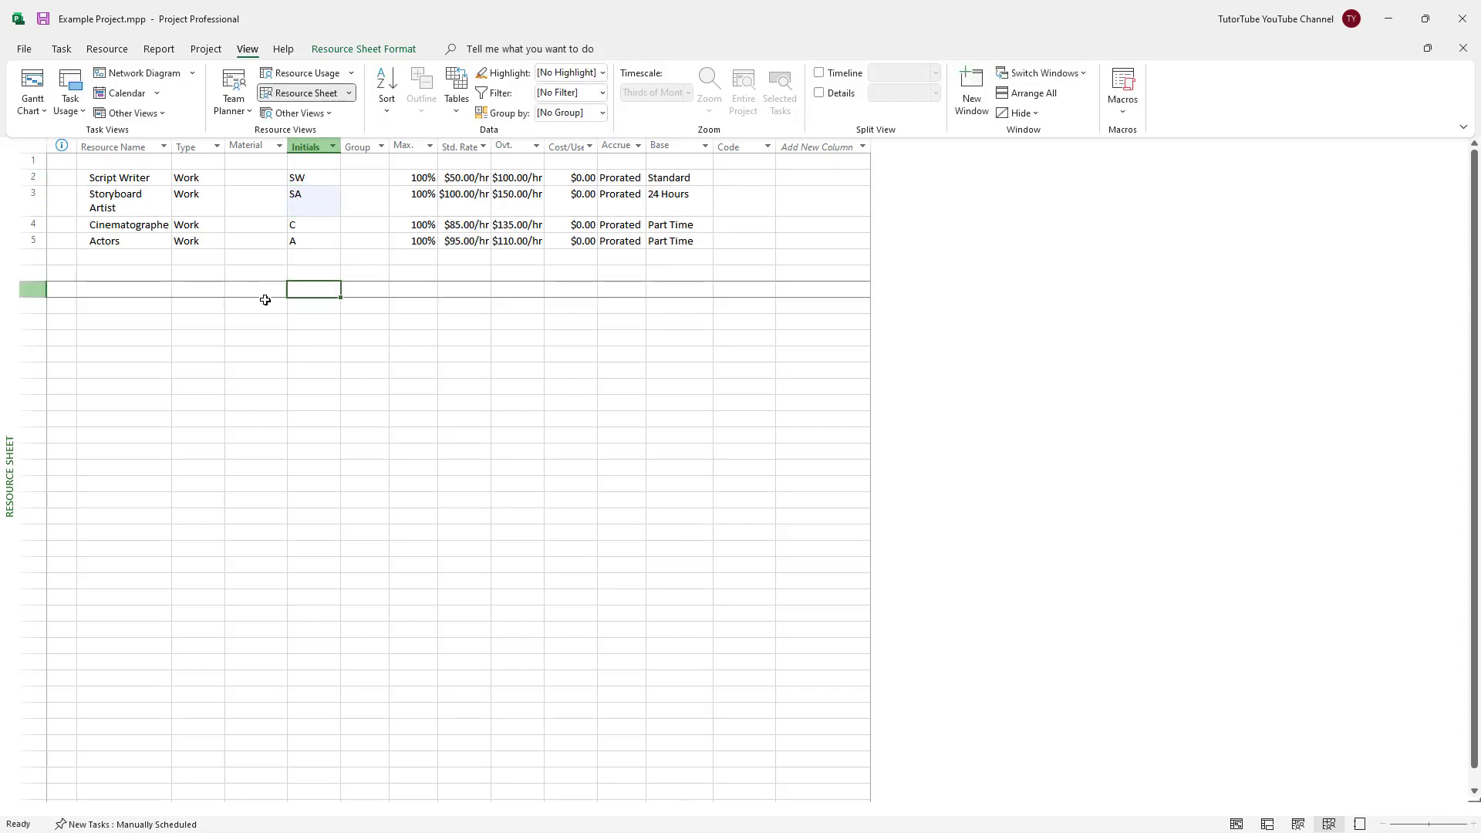
Add a resource named Crew Member directly below the Actors.
{"action": "left_click", "coordinate": [165, 259]}
{"action": "left_click", "coordinate": [147, 221]}
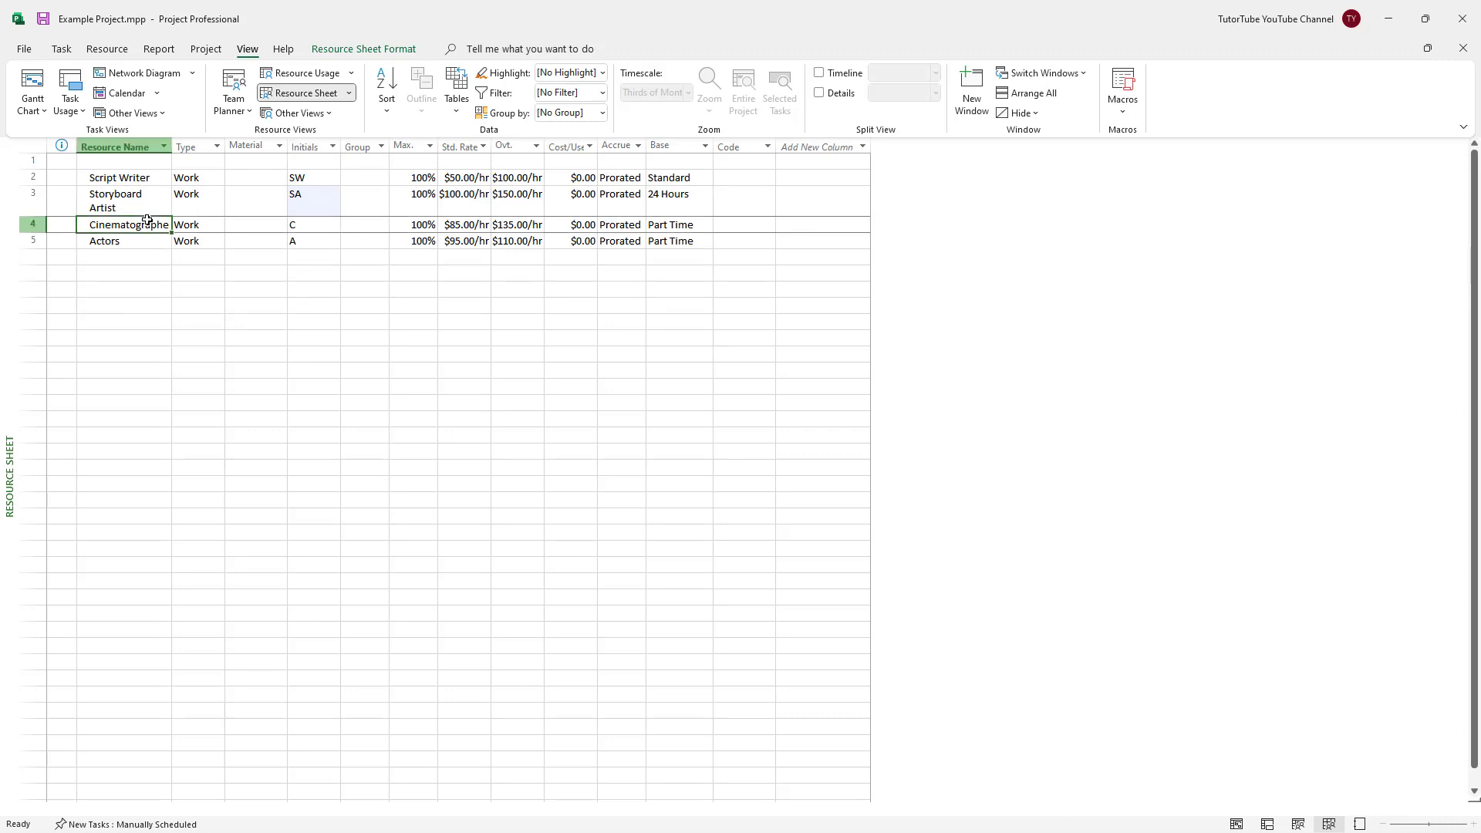
{"action": "left_click", "coordinate": [152, 244]}
{"action": "left_click", "coordinate": [153, 259]}
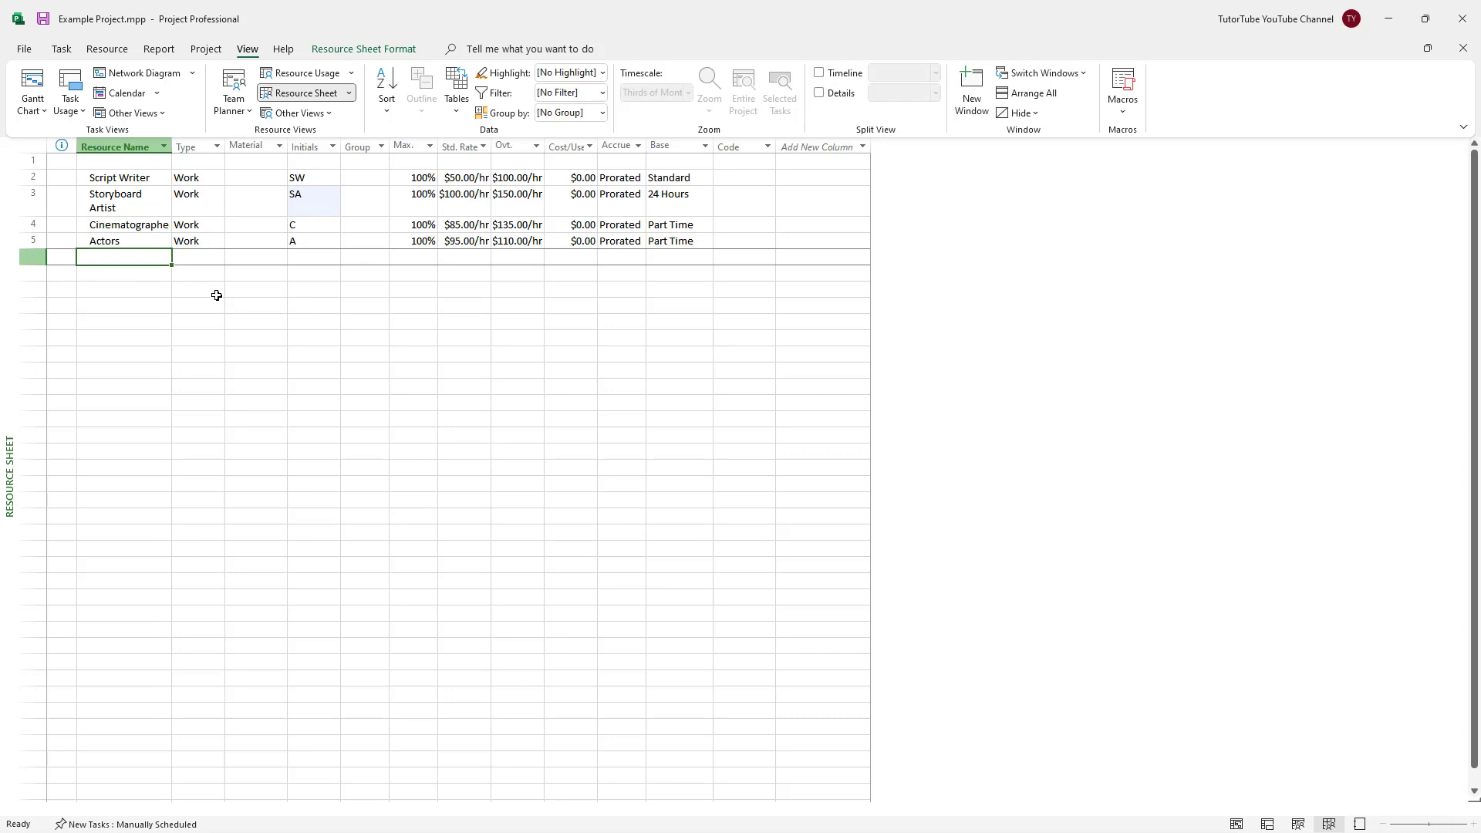
{"action": "type", "text": "Crew Member"}
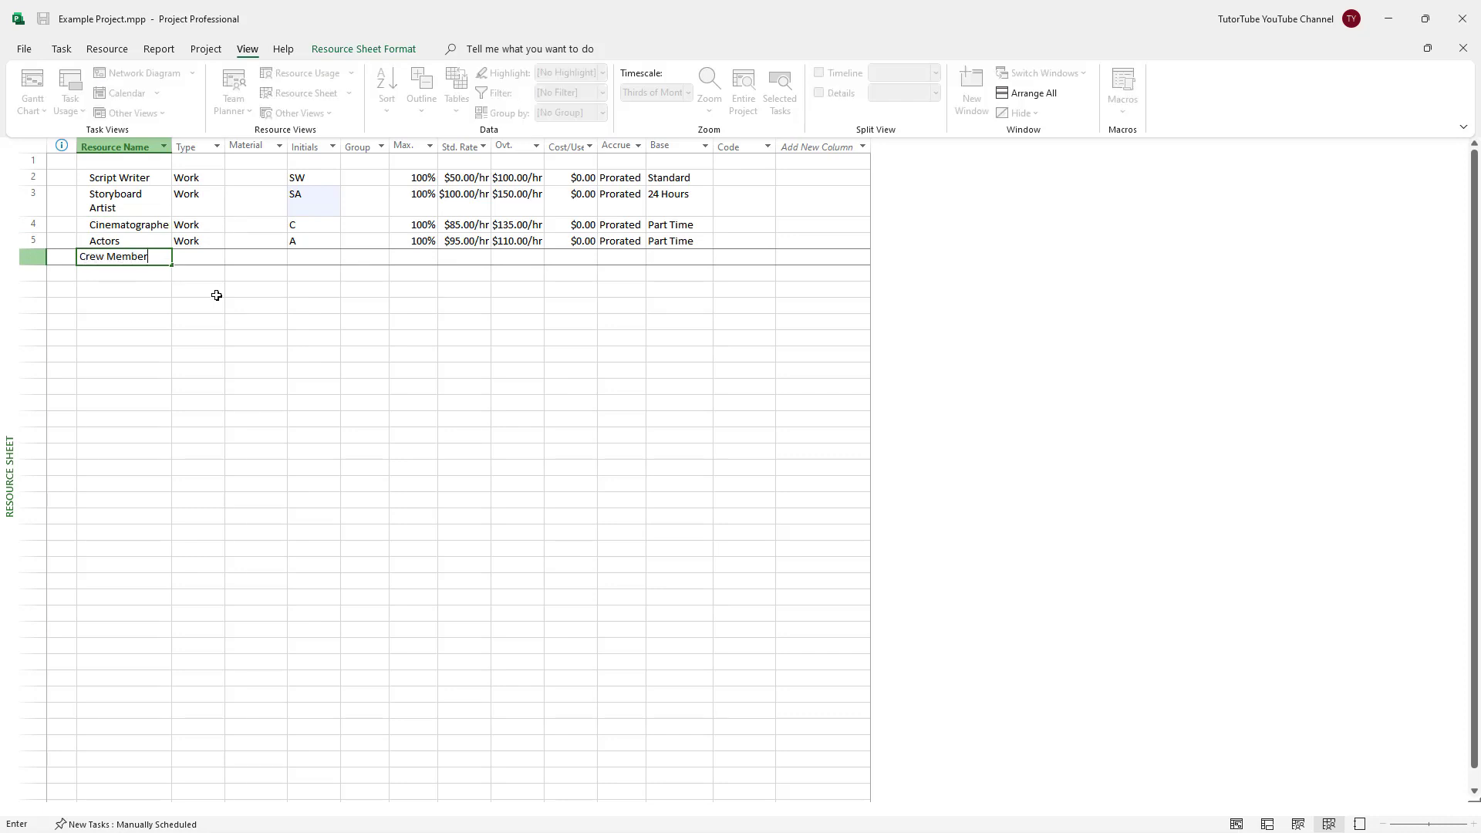
{"action": "key", "text": "Return"}
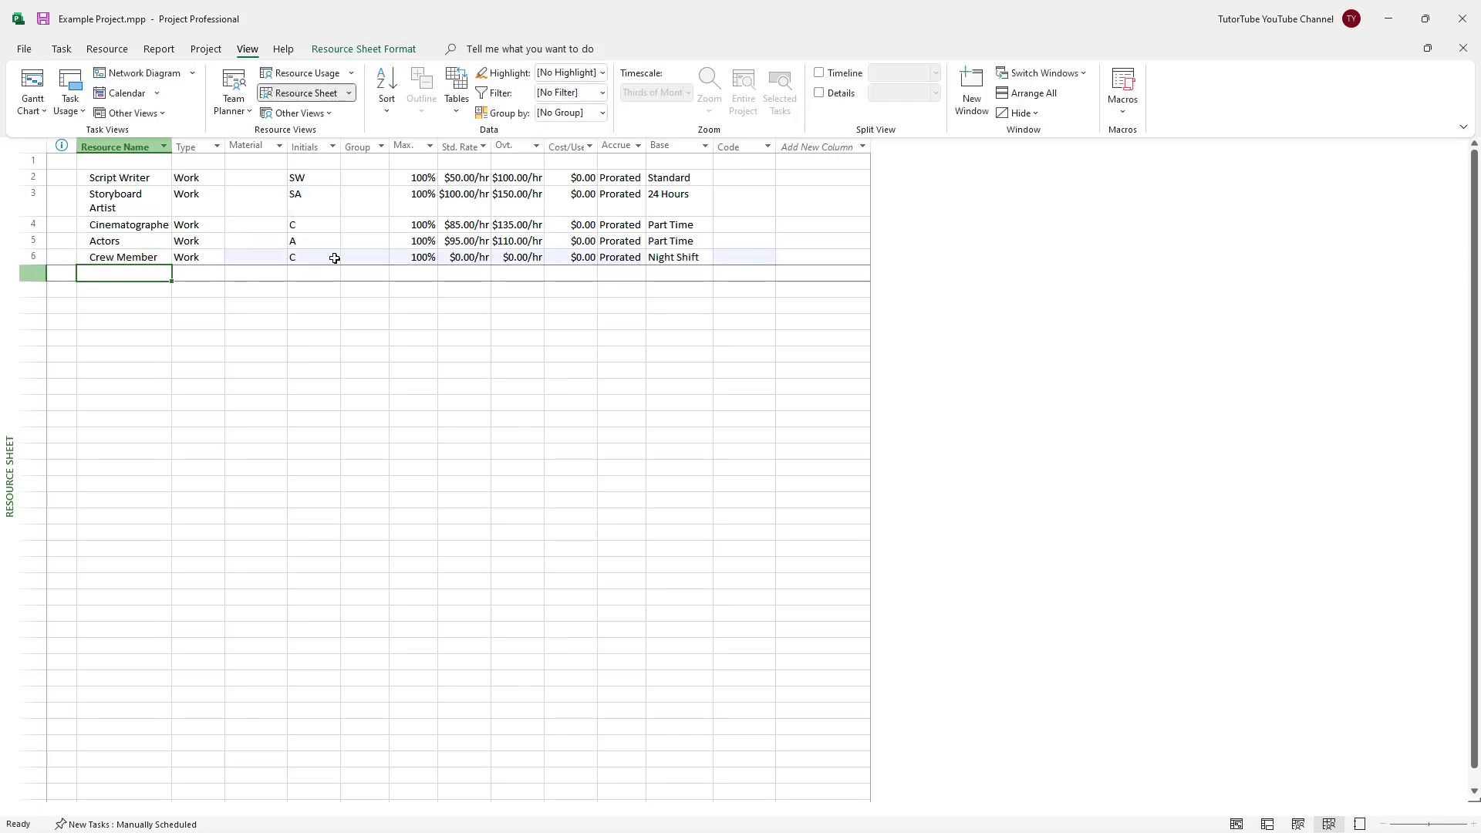
Set the initials to CM for the Crew Member and CI for the Cinematographe.
{"action": "left_click", "coordinate": [324, 256]}
{"action": "type", "text": "M"}
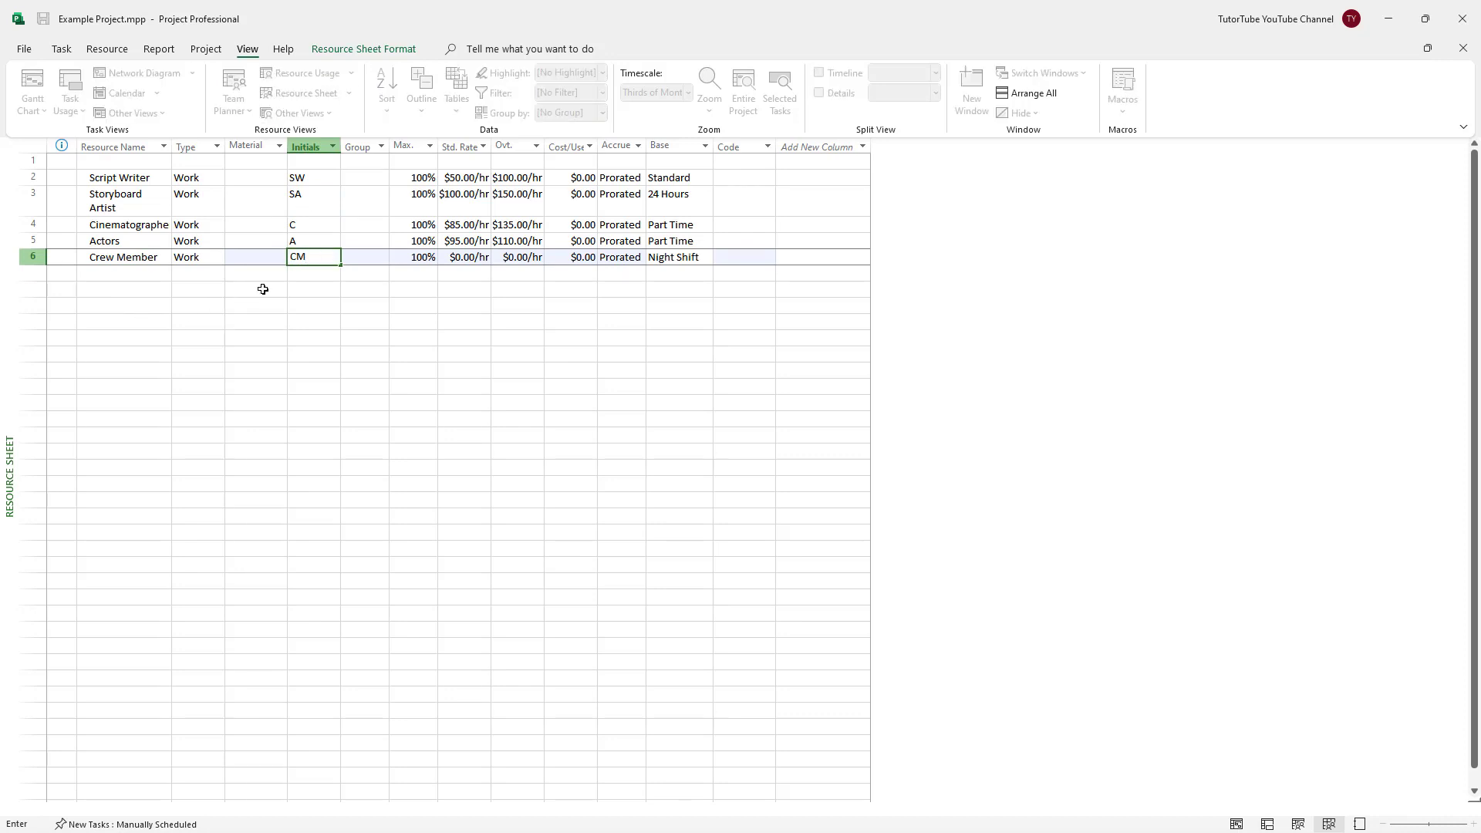
{"action": "left_click", "coordinate": [319, 225]}
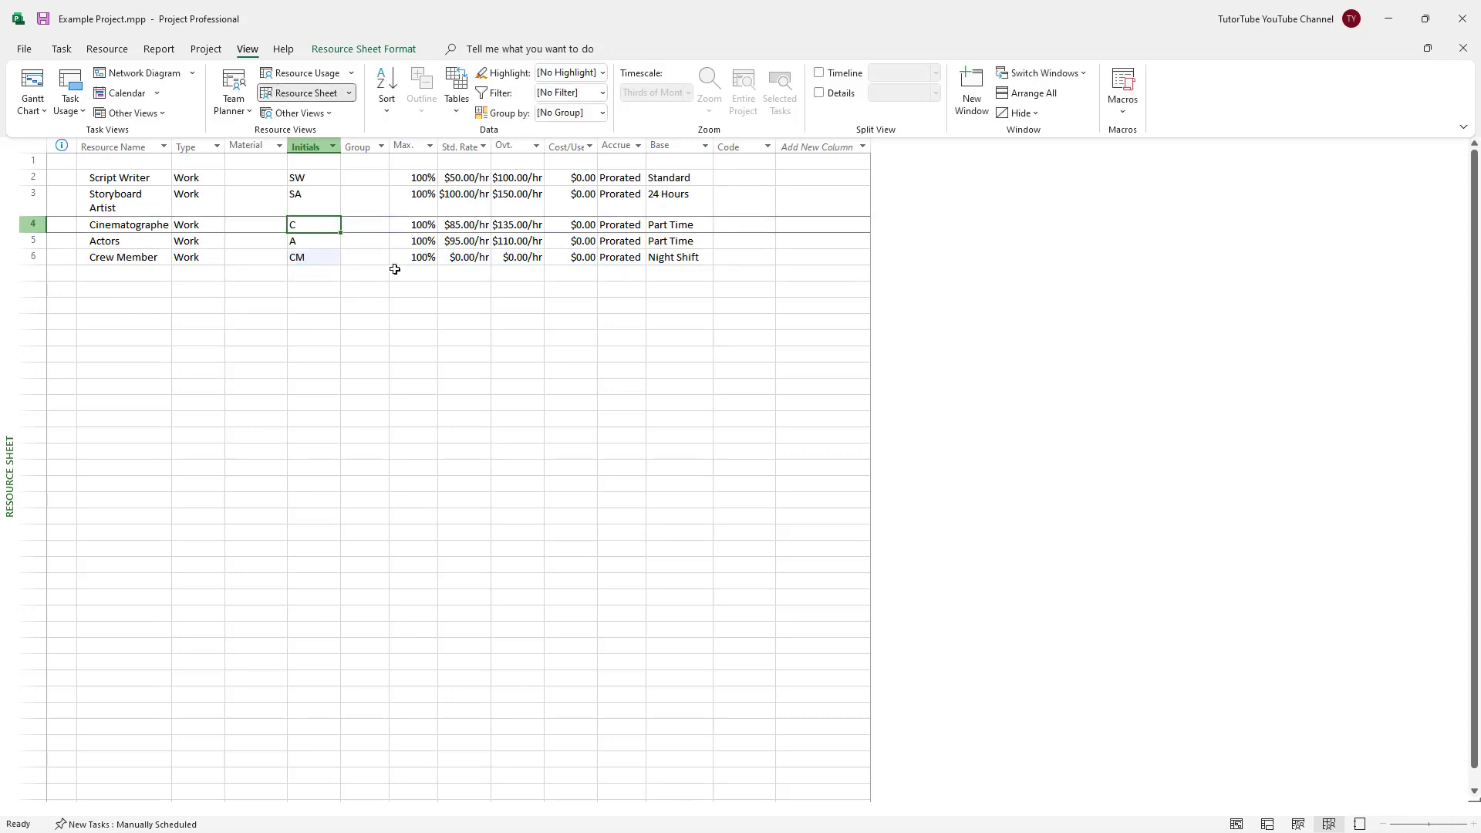
{"action": "key", "text": "F2"}
{"action": "left_click", "coordinate": [495, 305]}
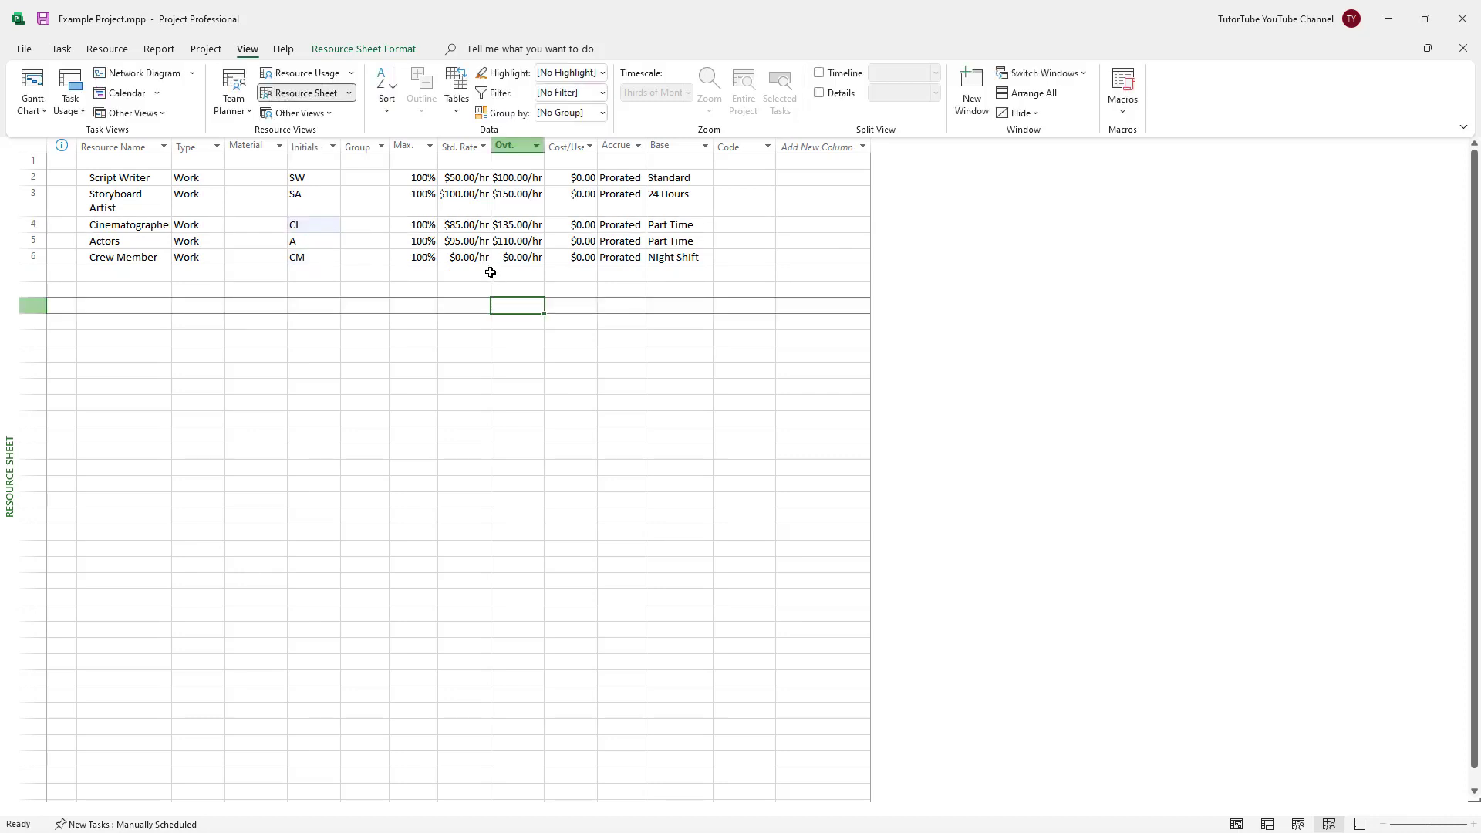
Set the Crew Member's standard rate to $45 per hour and overtime rate to $65 per hour.
{"action": "left_click", "coordinate": [484, 260]}
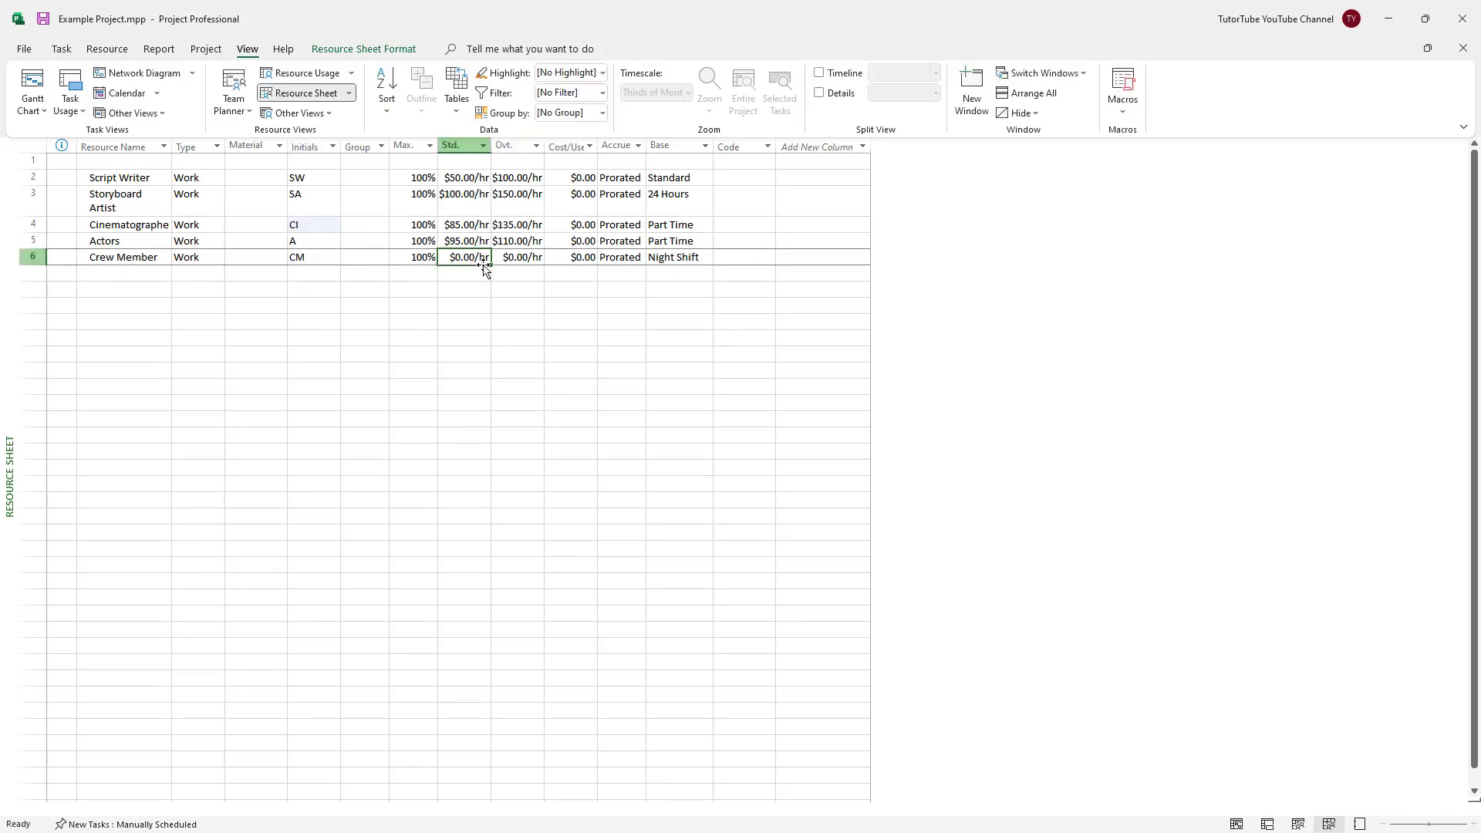
{"action": "type", "text": "45"}
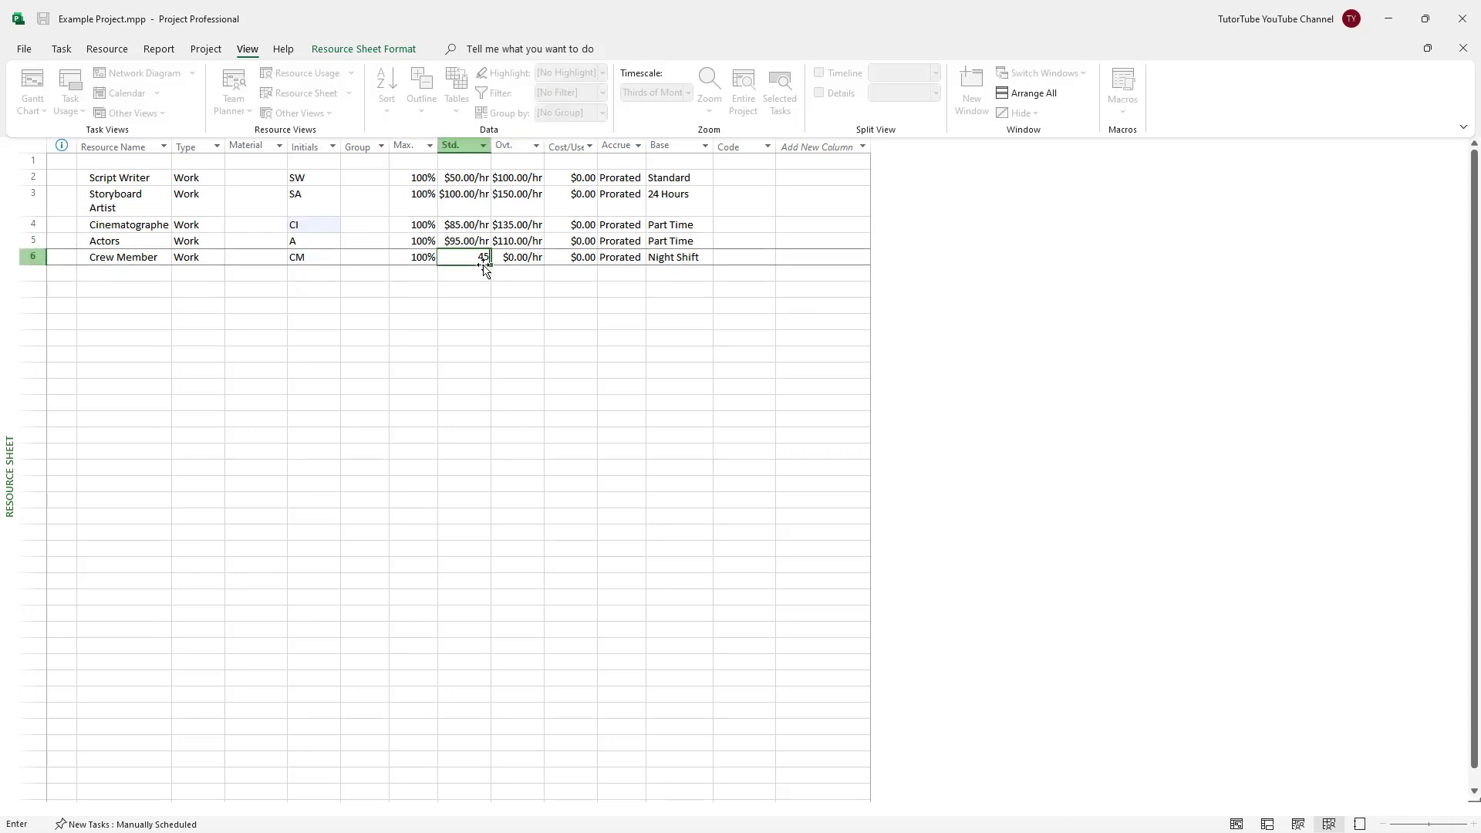
{"action": "left_click", "coordinate": [523, 260]}
{"action": "type", "text": "65"}
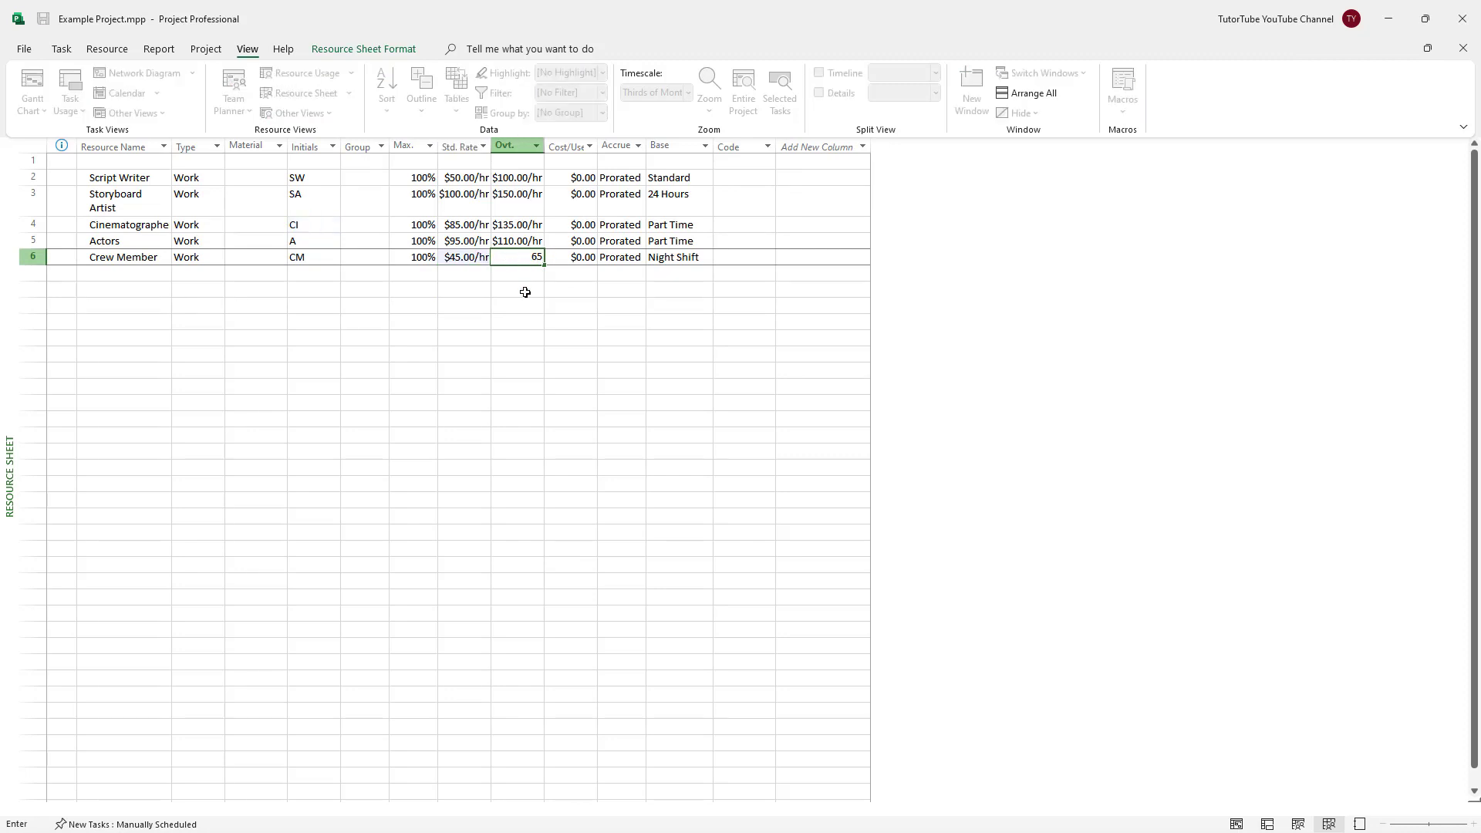
{"action": "left_click", "coordinate": [525, 292]}
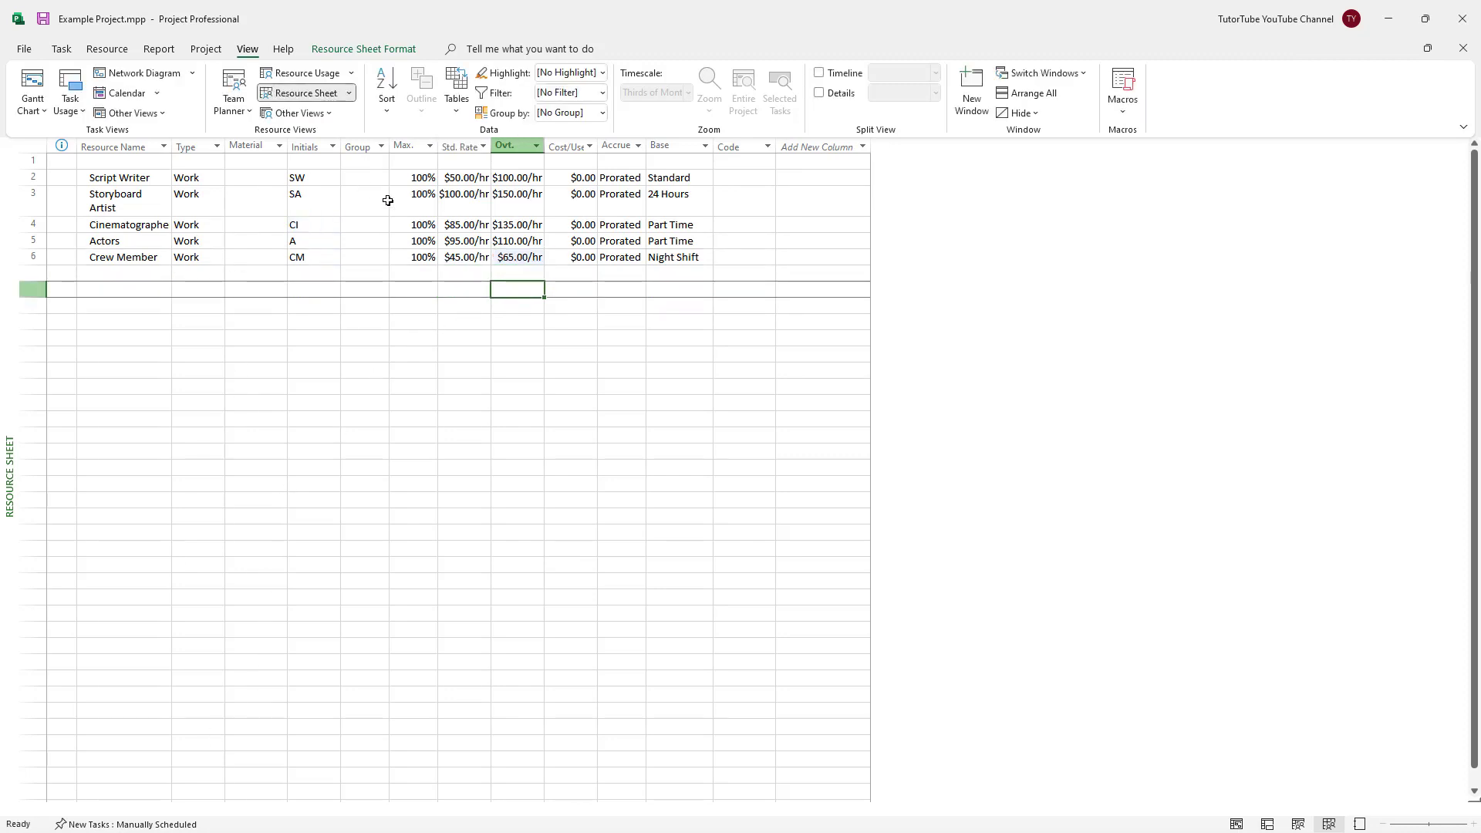
Add a resource named Editor directly below the Crew Member.
{"action": "left_click", "coordinate": [146, 273]}
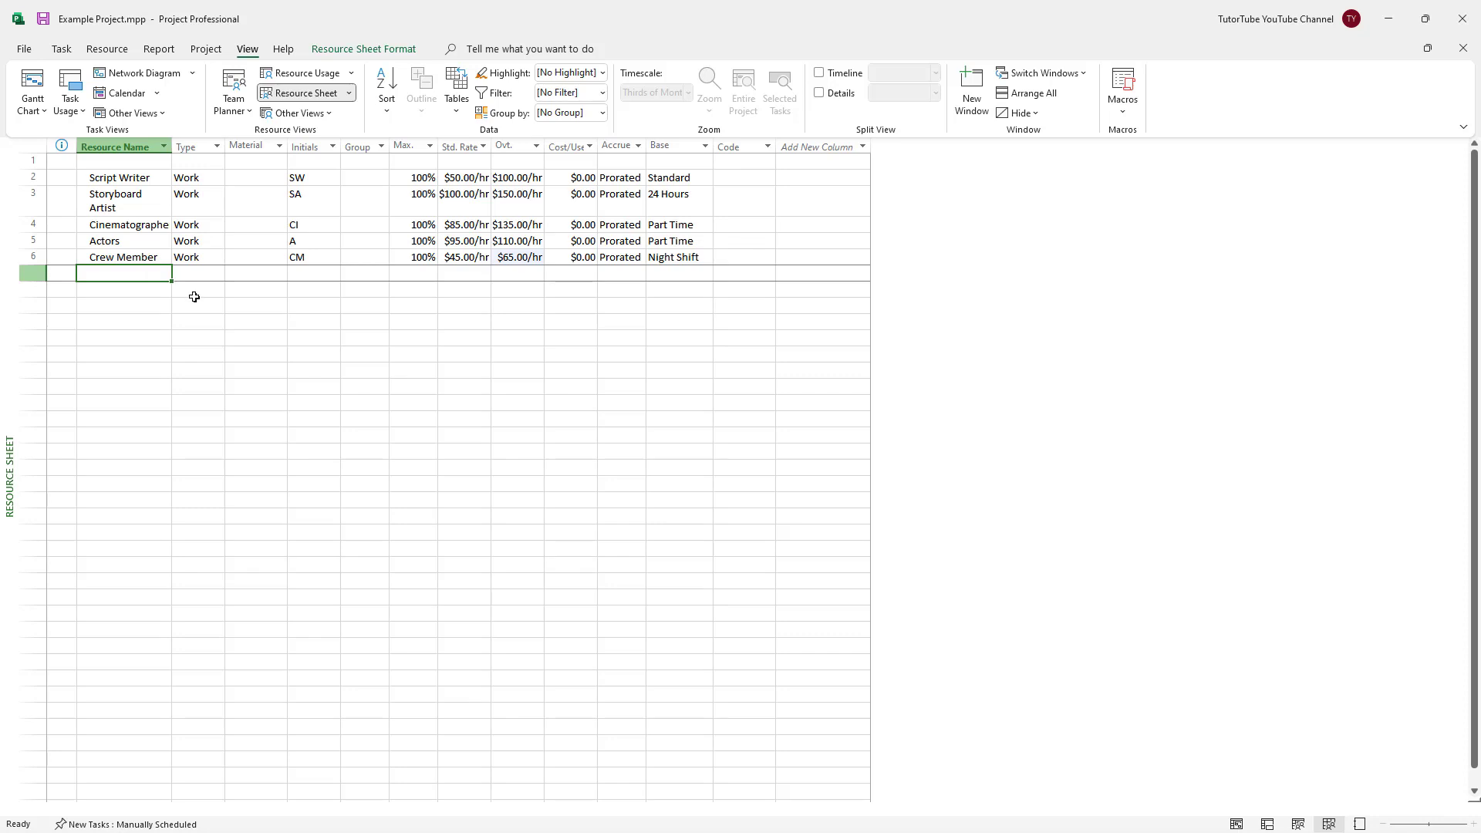
{"action": "type", "text": "Ed"}
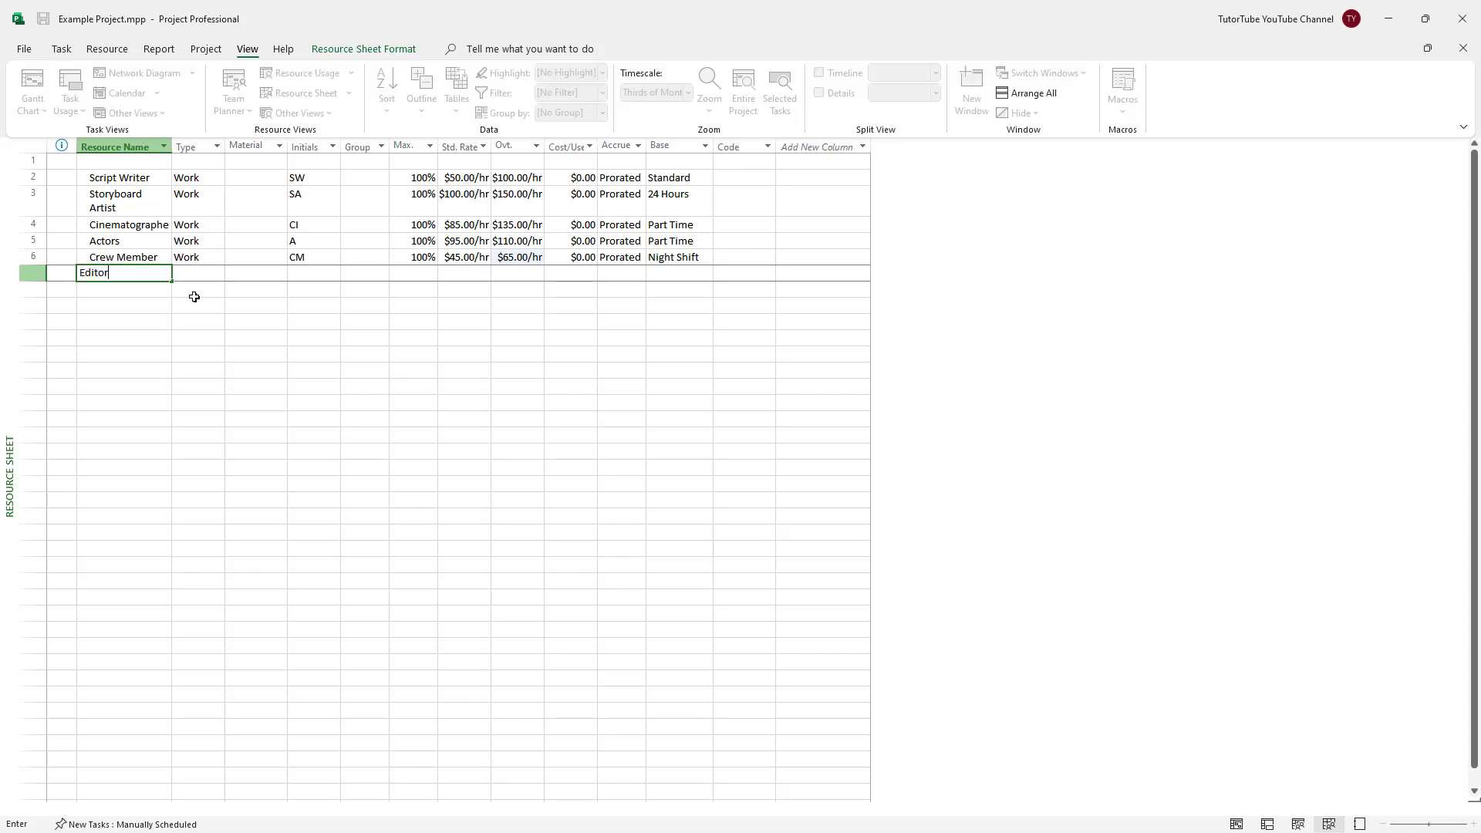
{"action": "type", "text": "itor"}
{"action": "key", "text": "Return"}
Set the Editor's standard rate to $105 per hour and overtime rate to $195 per hour, and fit the overtime rate column to its contents.
{"action": "left_click", "coordinate": [491, 271]}
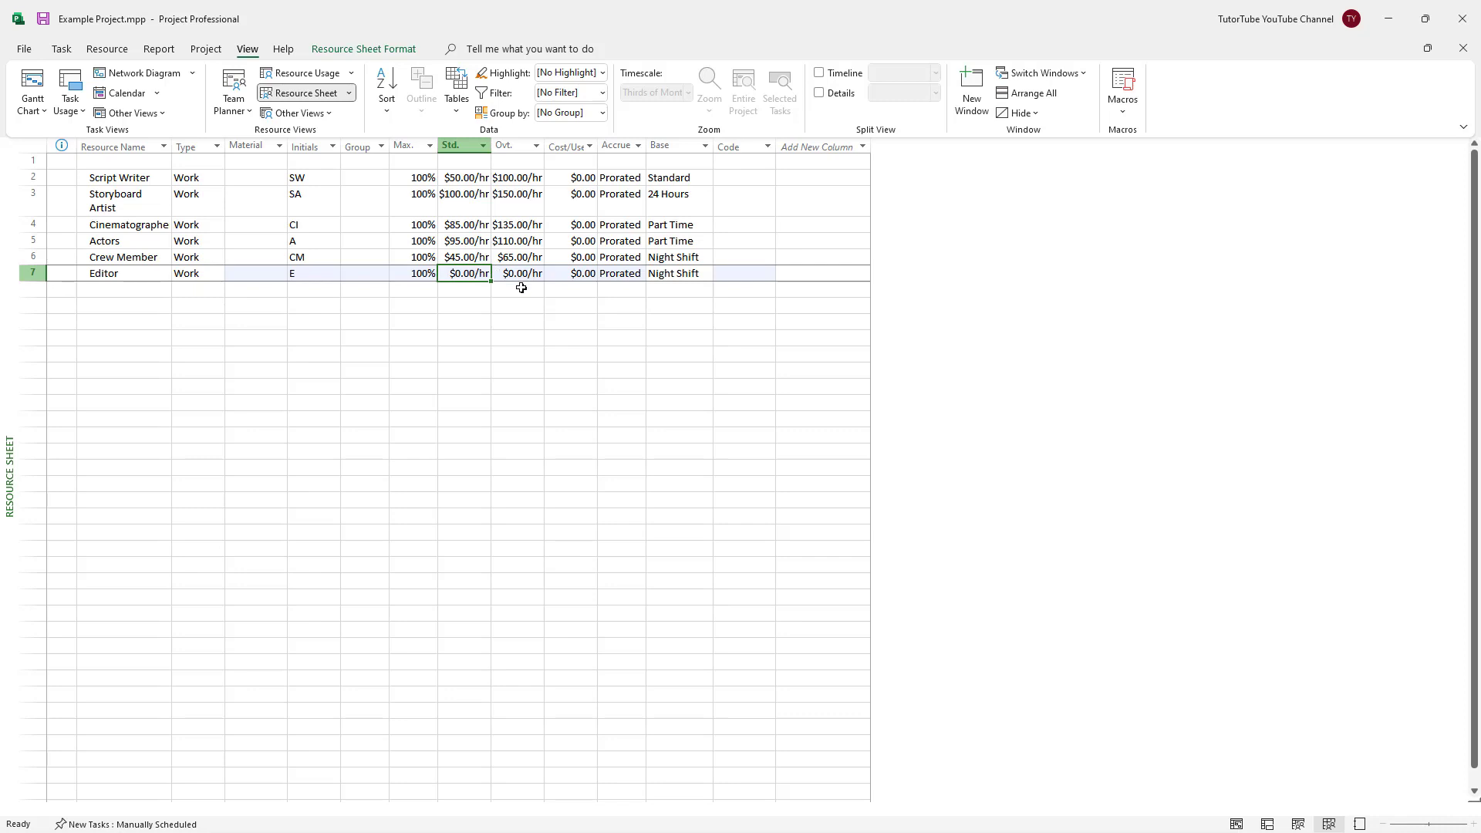
{"action": "type", "text": "105"}
{"action": "key", "text": "Return"}
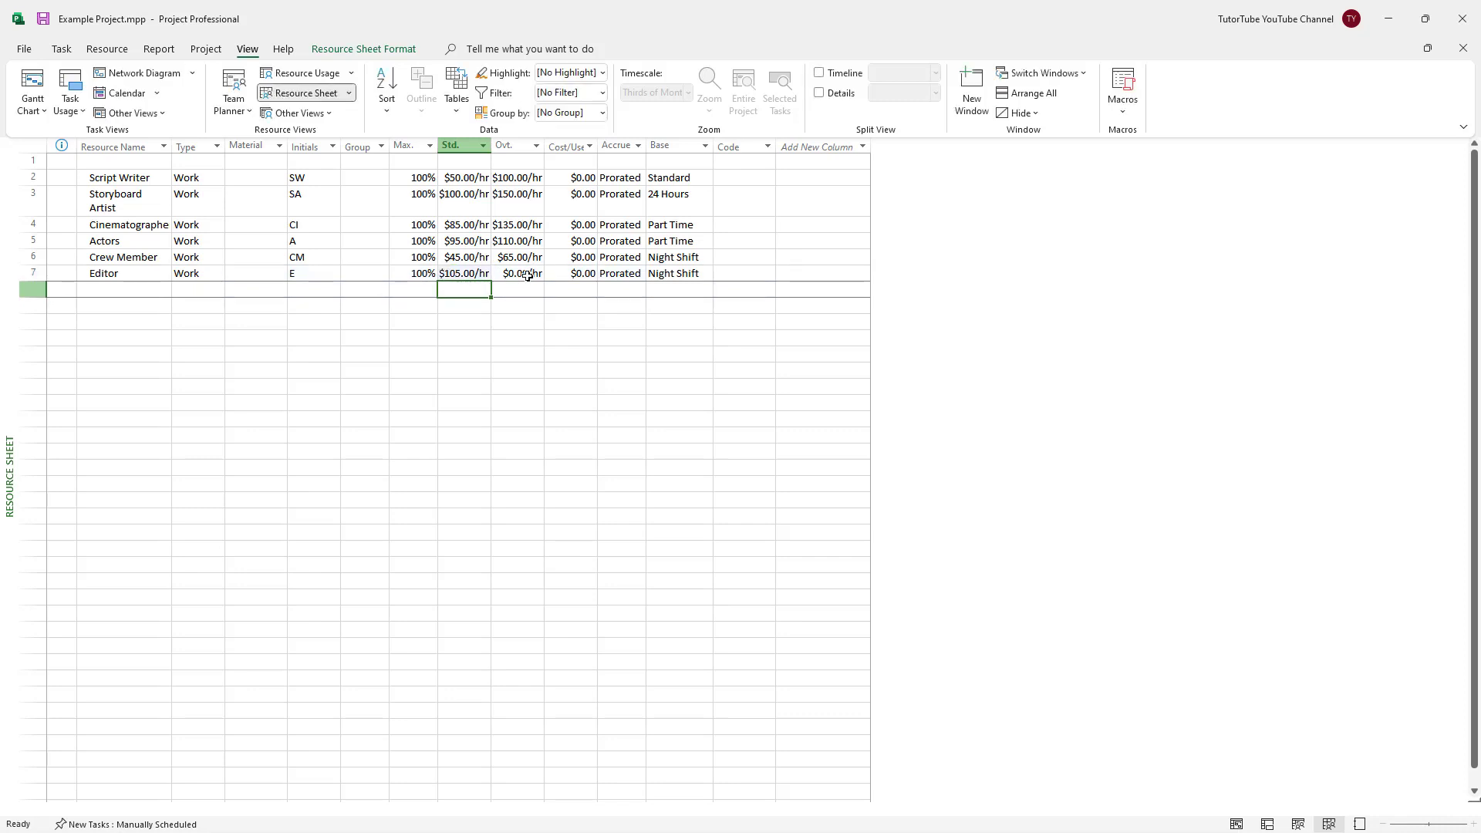
{"action": "left_click", "coordinate": [528, 275]}
{"action": "type", "text": "195"}
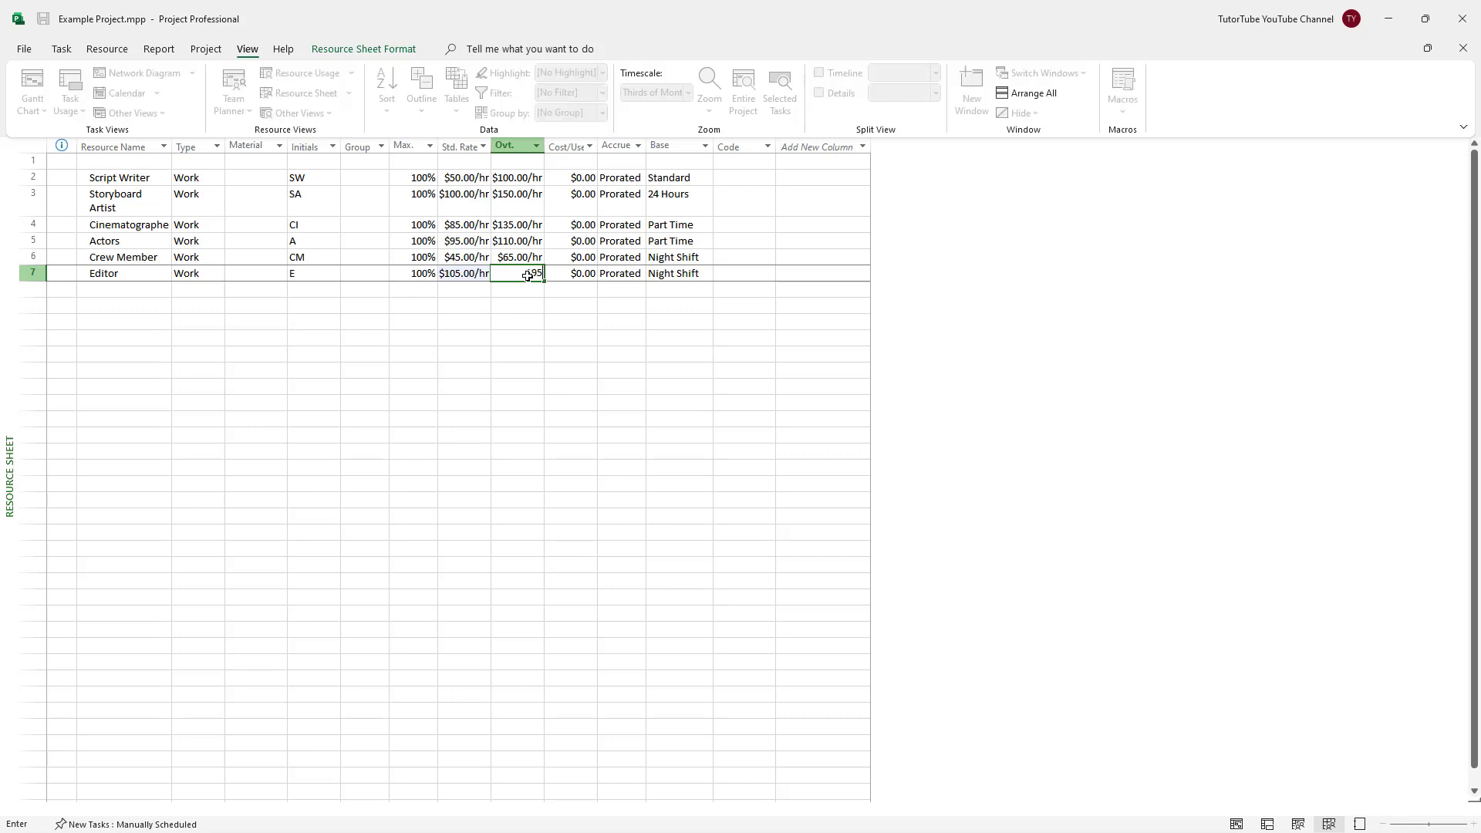
{"action": "key", "text": "Return"}
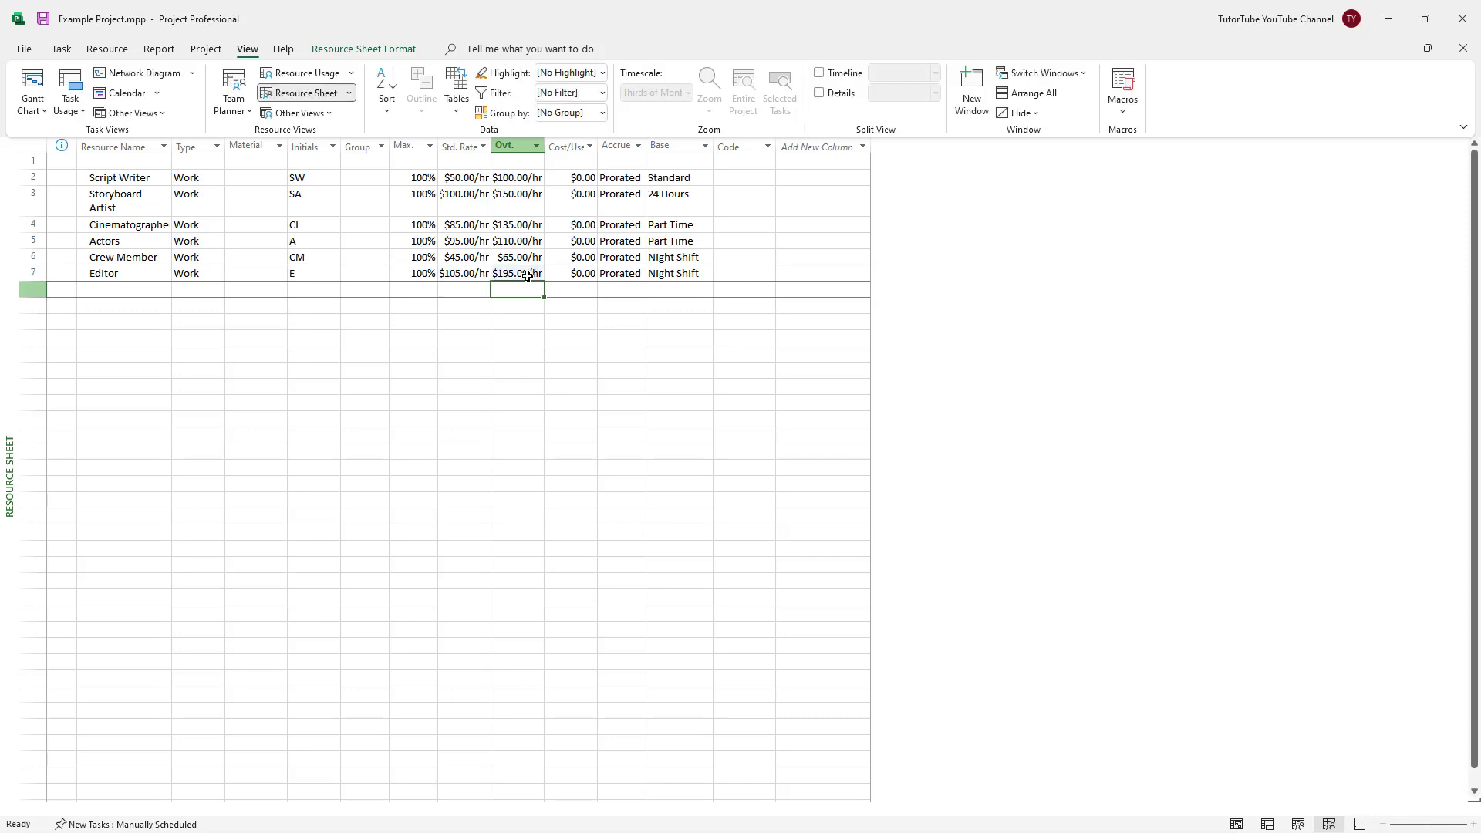
{"action": "double_click", "coordinate": [544, 146]}
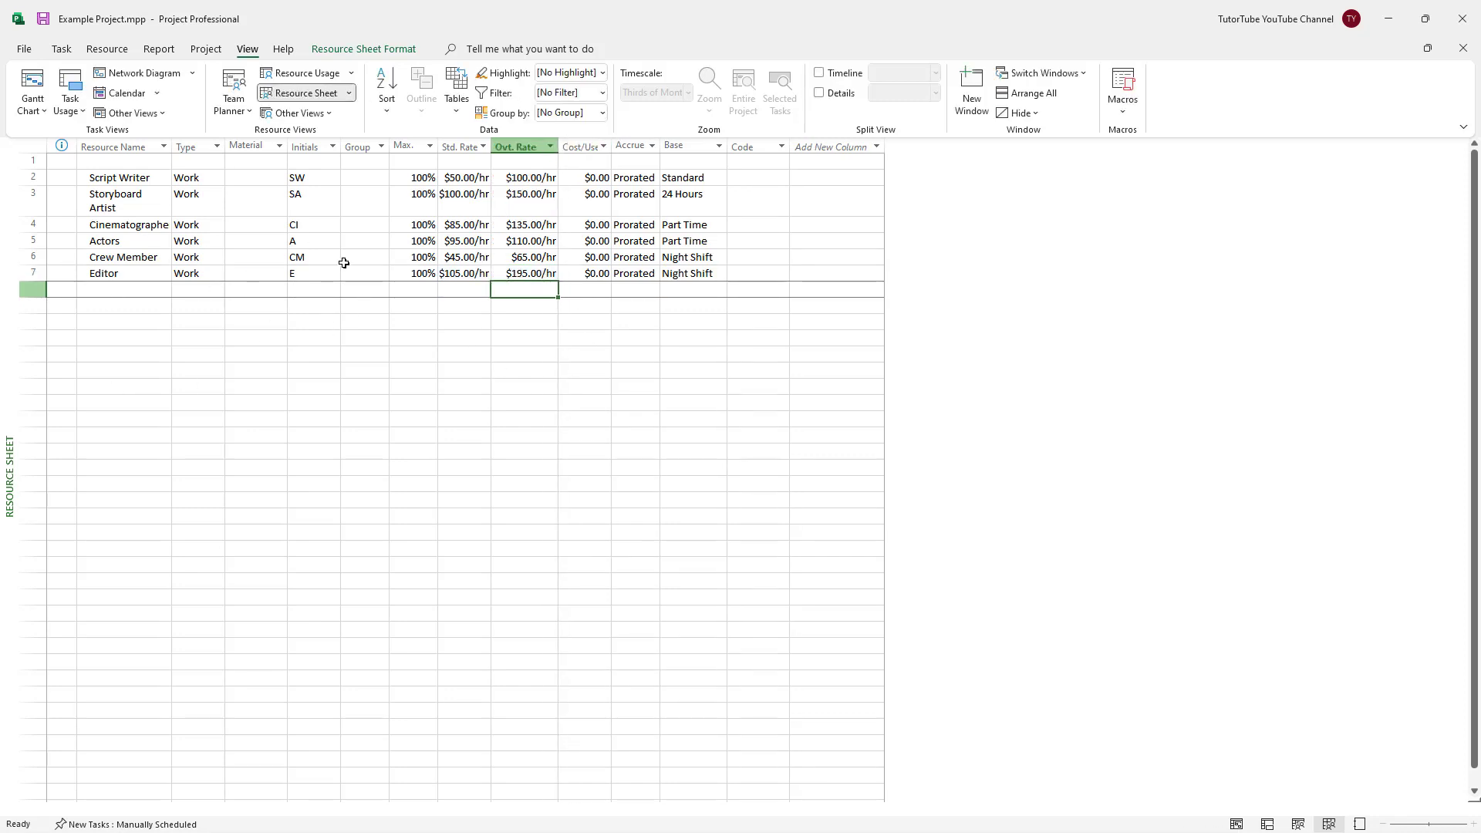
Review the project's tasks in the Gantt Chart view and return to the Resource Sheet.
{"action": "left_click", "coordinate": [33, 87]}
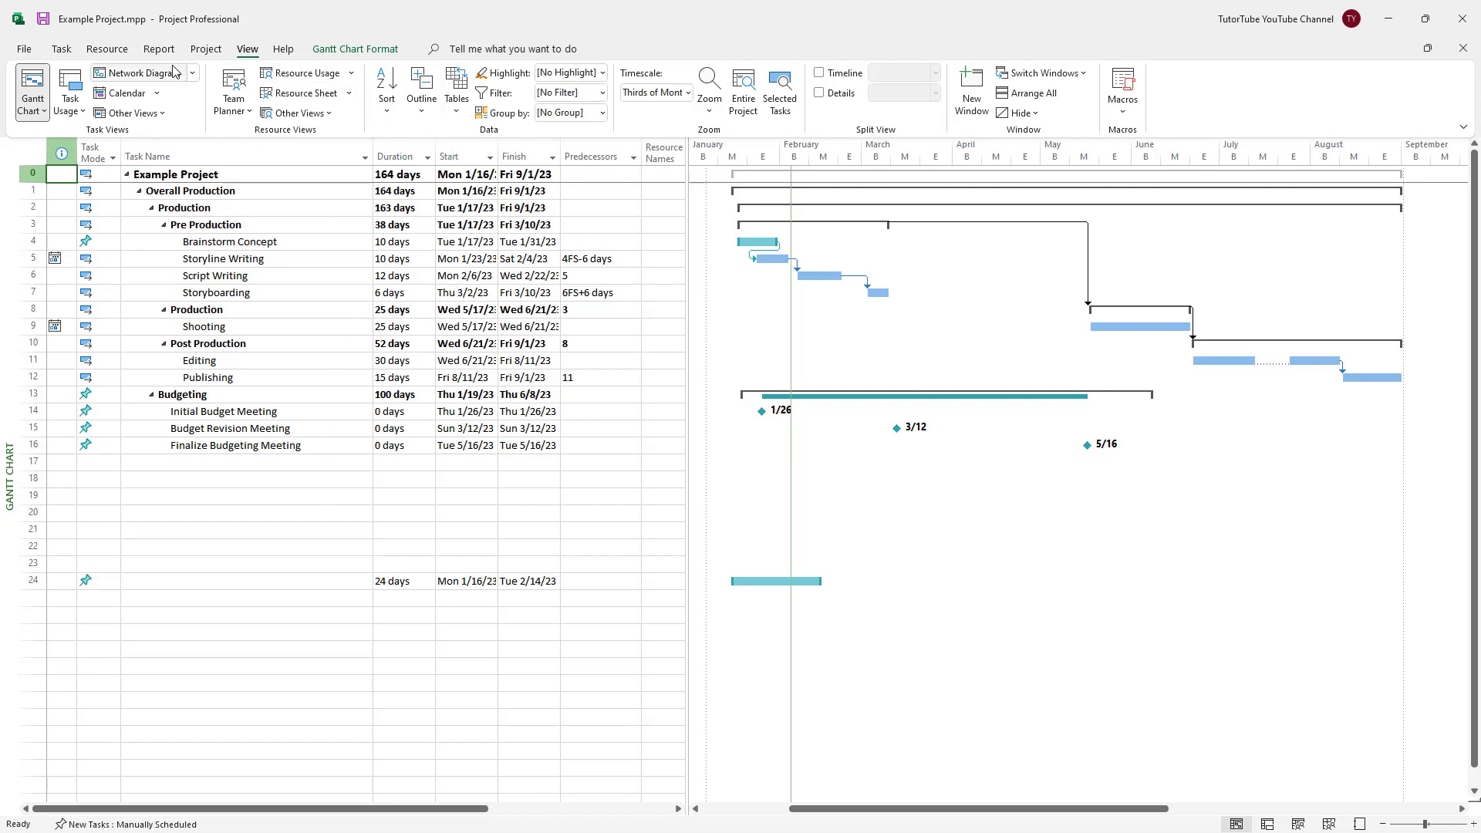
{"action": "left_click", "coordinate": [205, 51]}
{"action": "left_click", "coordinate": [158, 50]}
{"action": "left_click", "coordinate": [112, 51]}
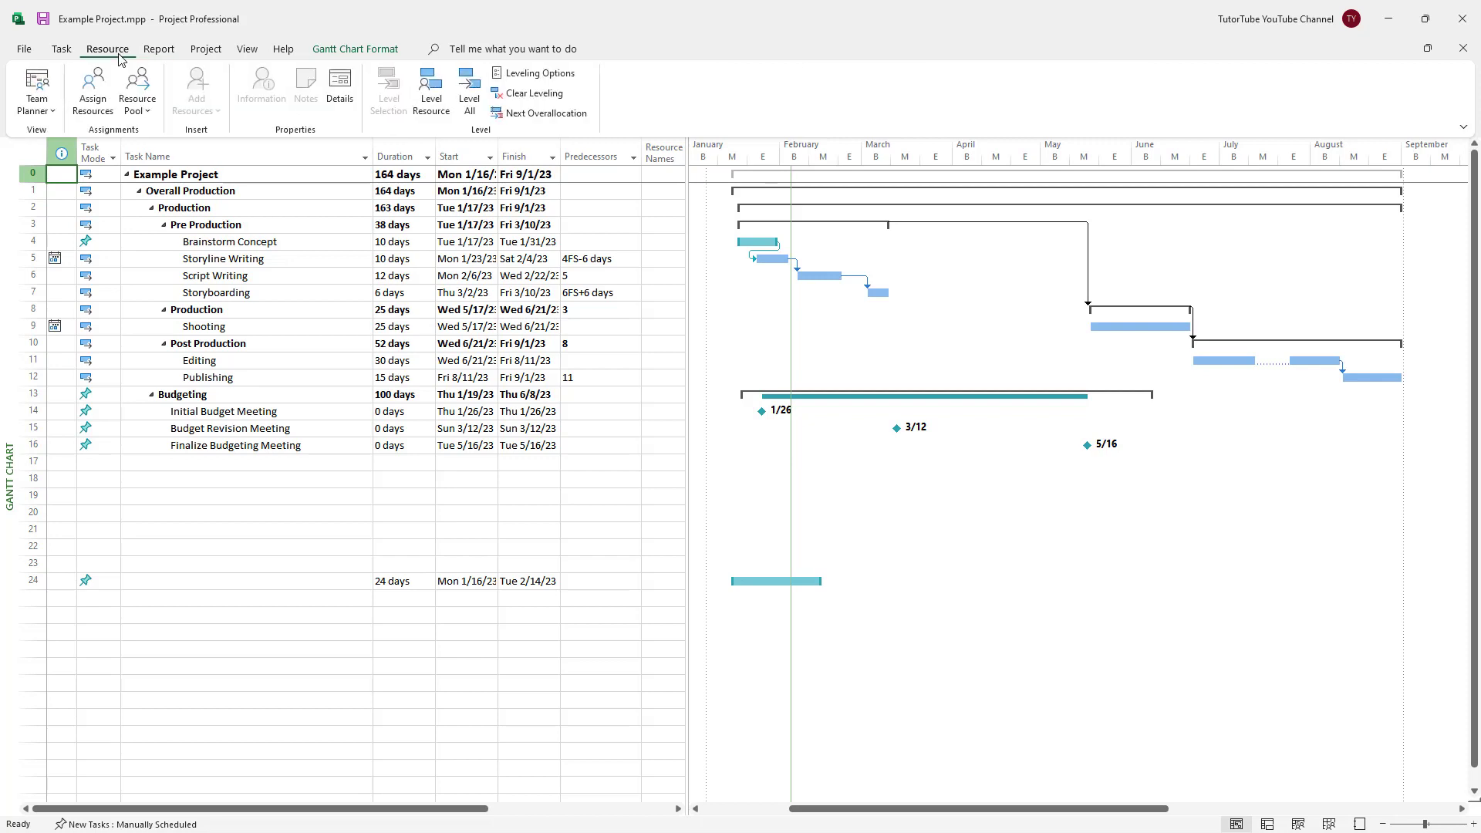
{"action": "left_click", "coordinate": [245, 50]}
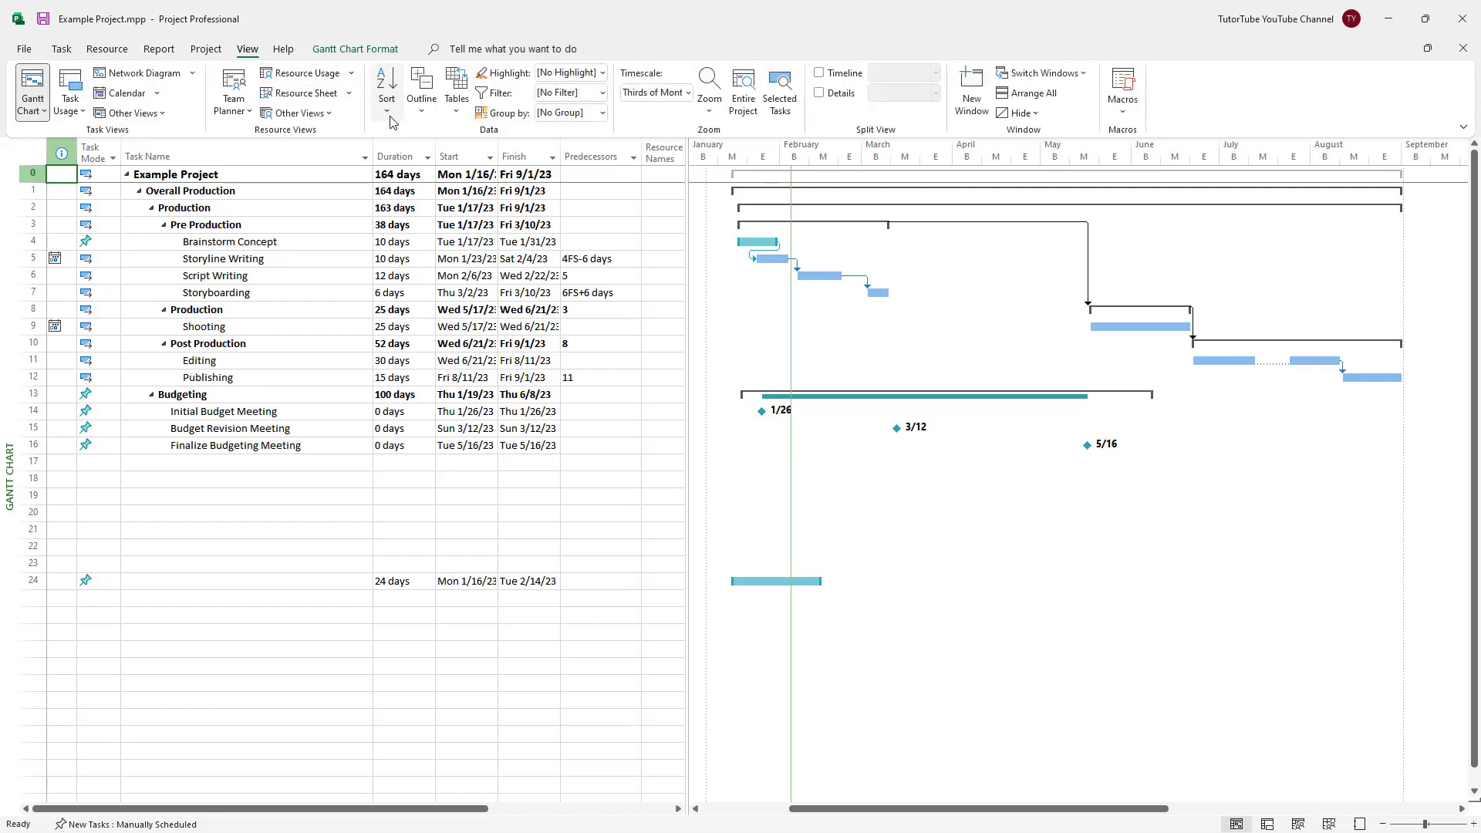
{"action": "left_click", "coordinate": [298, 93]}
Add a resource named Accountant directly below the Editor and set its initials to AC.
{"action": "left_click", "coordinate": [167, 308]}
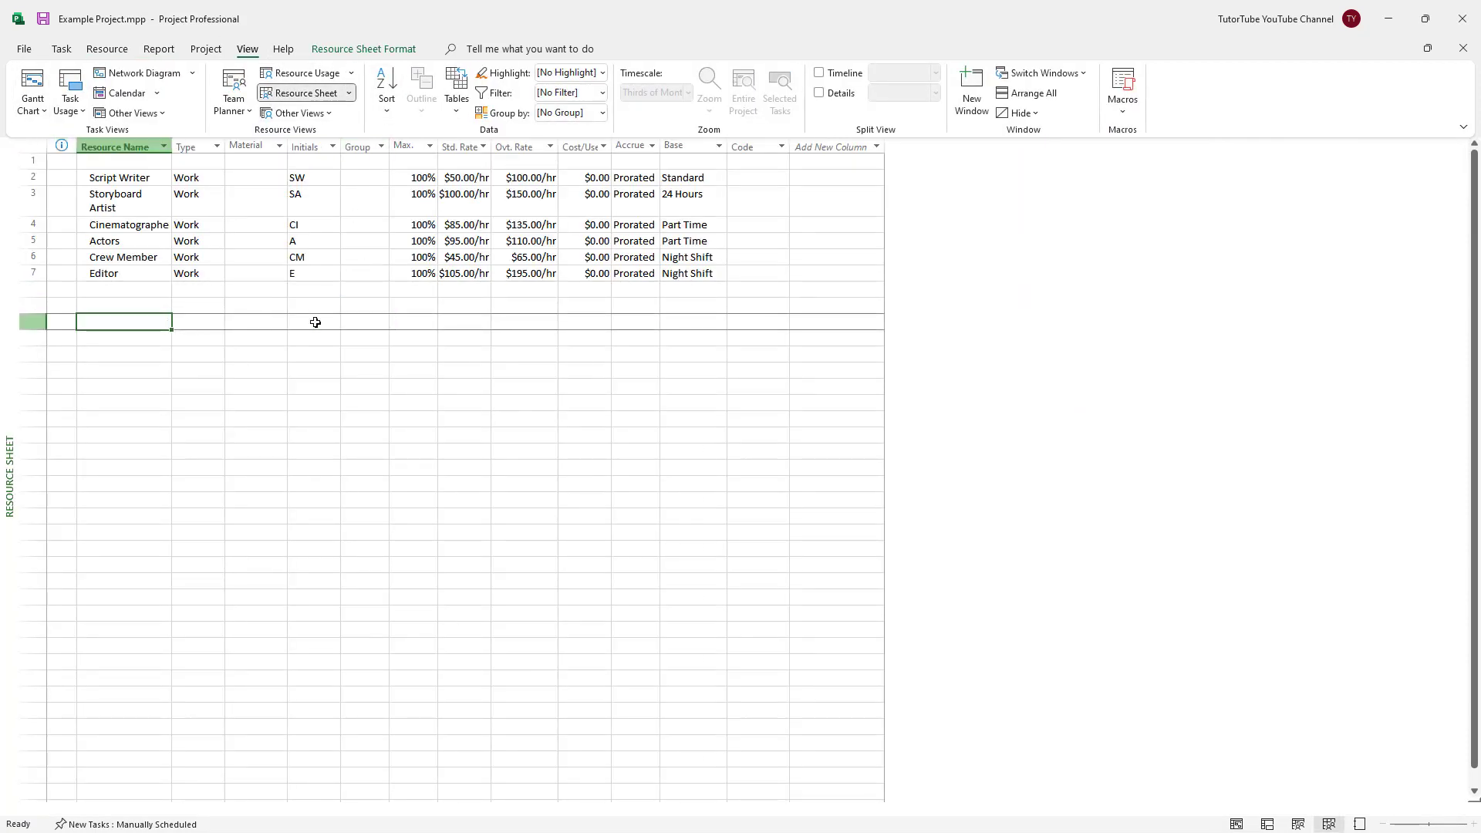
{"action": "left_click", "coordinate": [153, 291]}
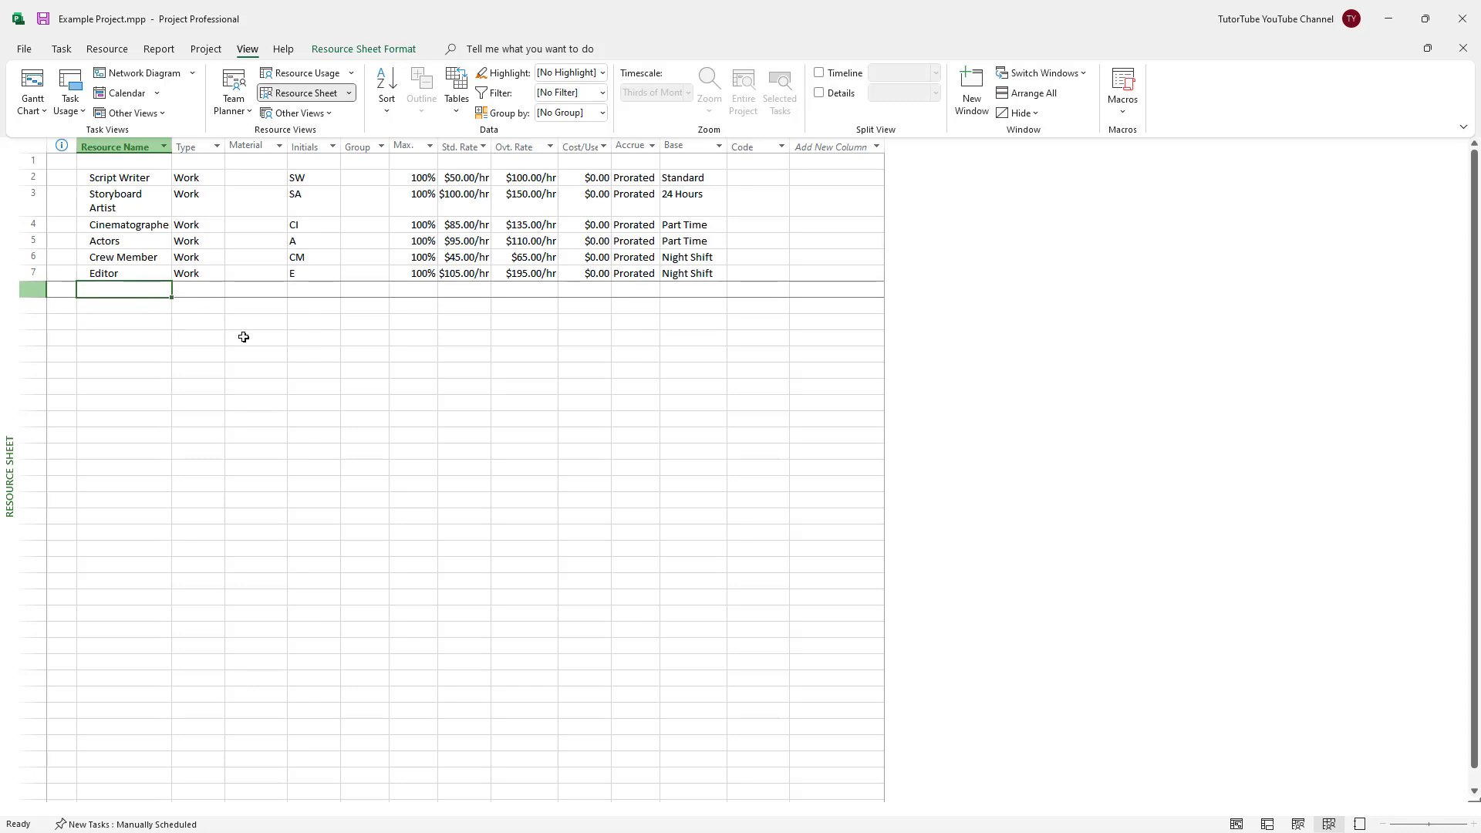
{"action": "type", "text": "Accountant"}
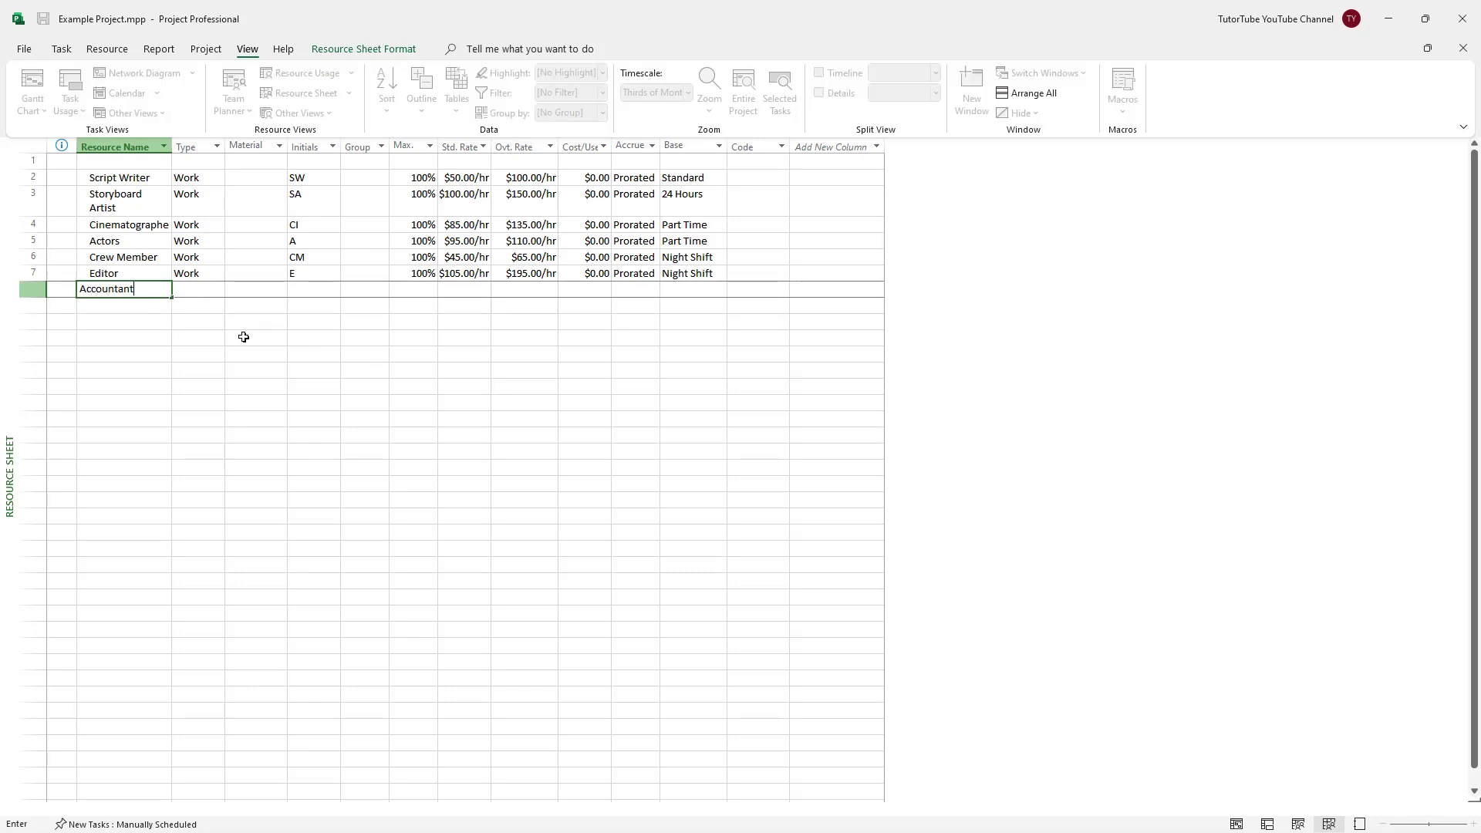
{"action": "key", "text": "Return"}
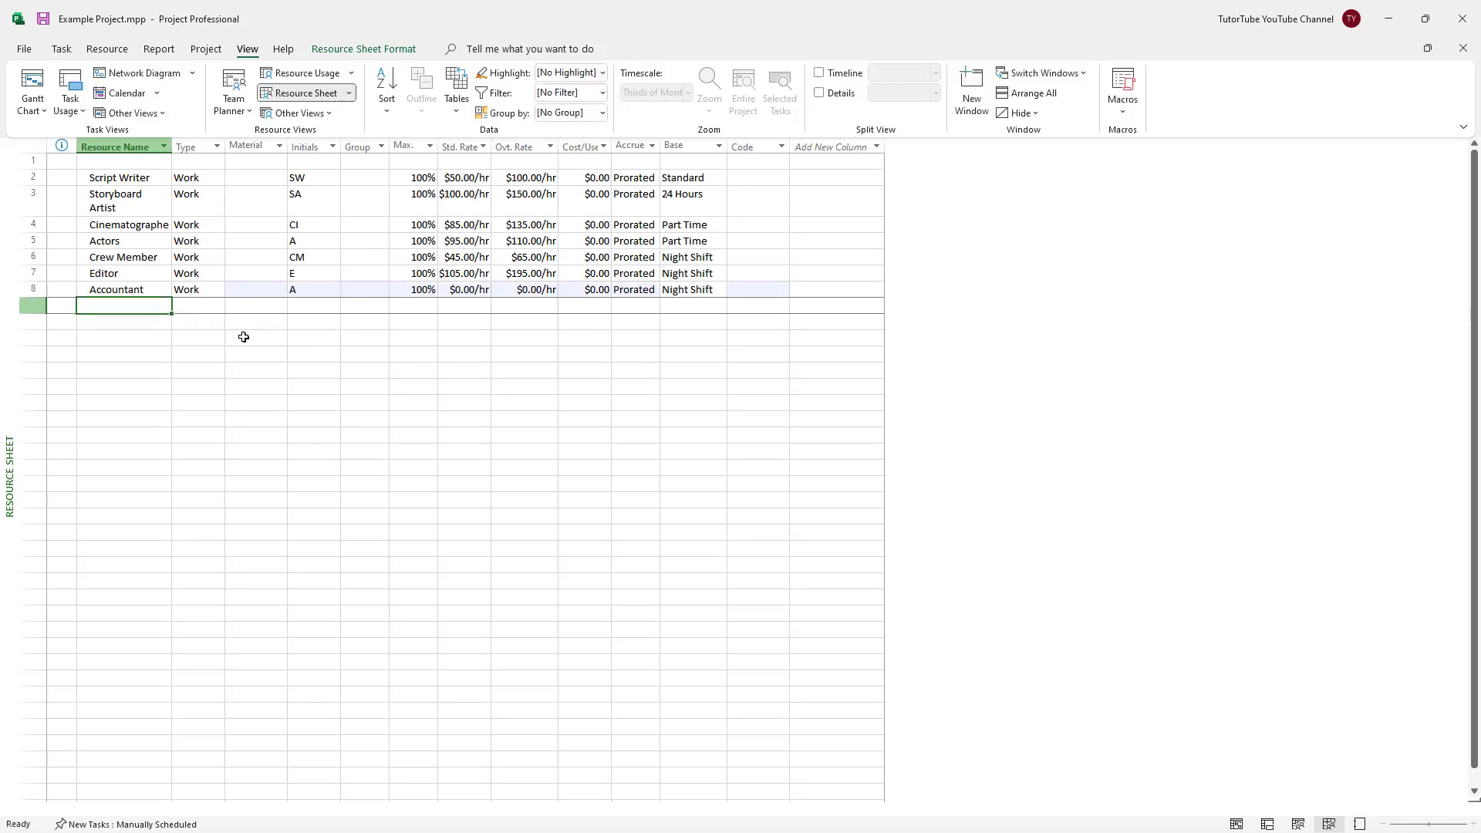
{"action": "left_click", "coordinate": [321, 290]}
{"action": "type", "text": "Ac"}
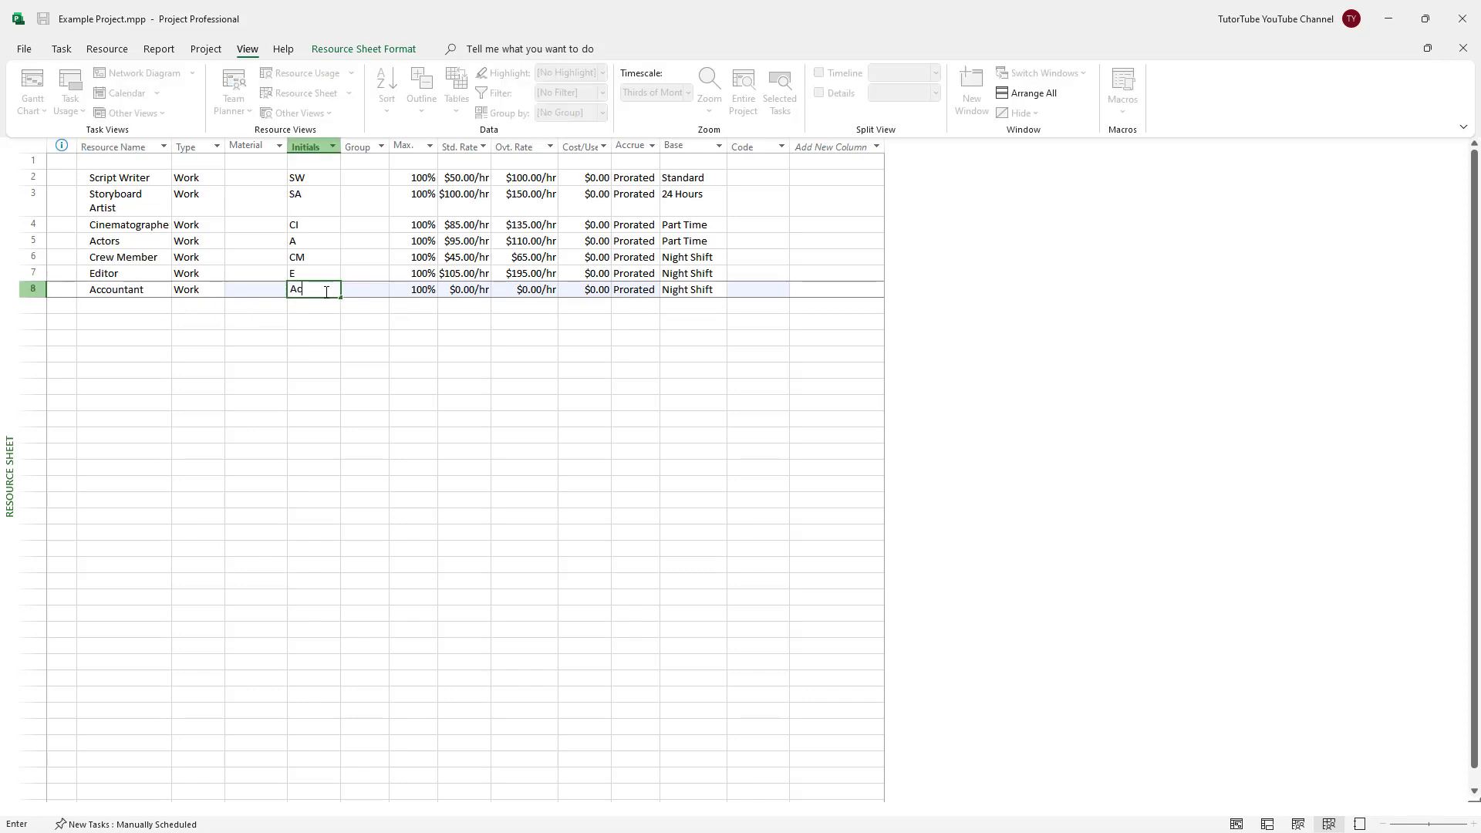
{"action": "key", "text": "BackSpace"}
{"action": "type", "text": "C"}
{"action": "key", "text": "Return"}
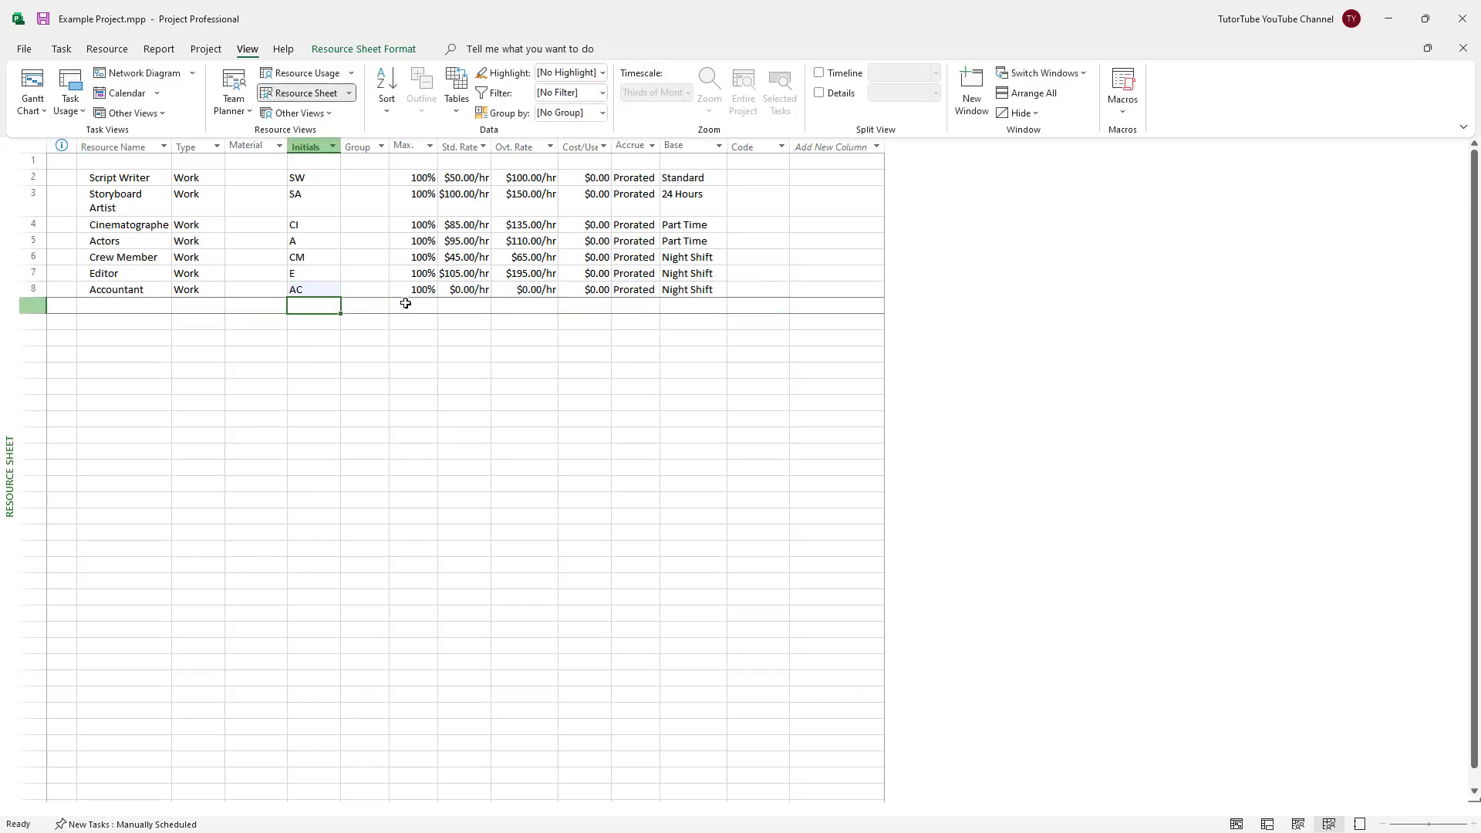
Set the Accountant's standard rate to $55 per hour and overtime rate to $65 per hour.
{"action": "left_click", "coordinate": [453, 288]}
{"action": "type", "text": "5"}
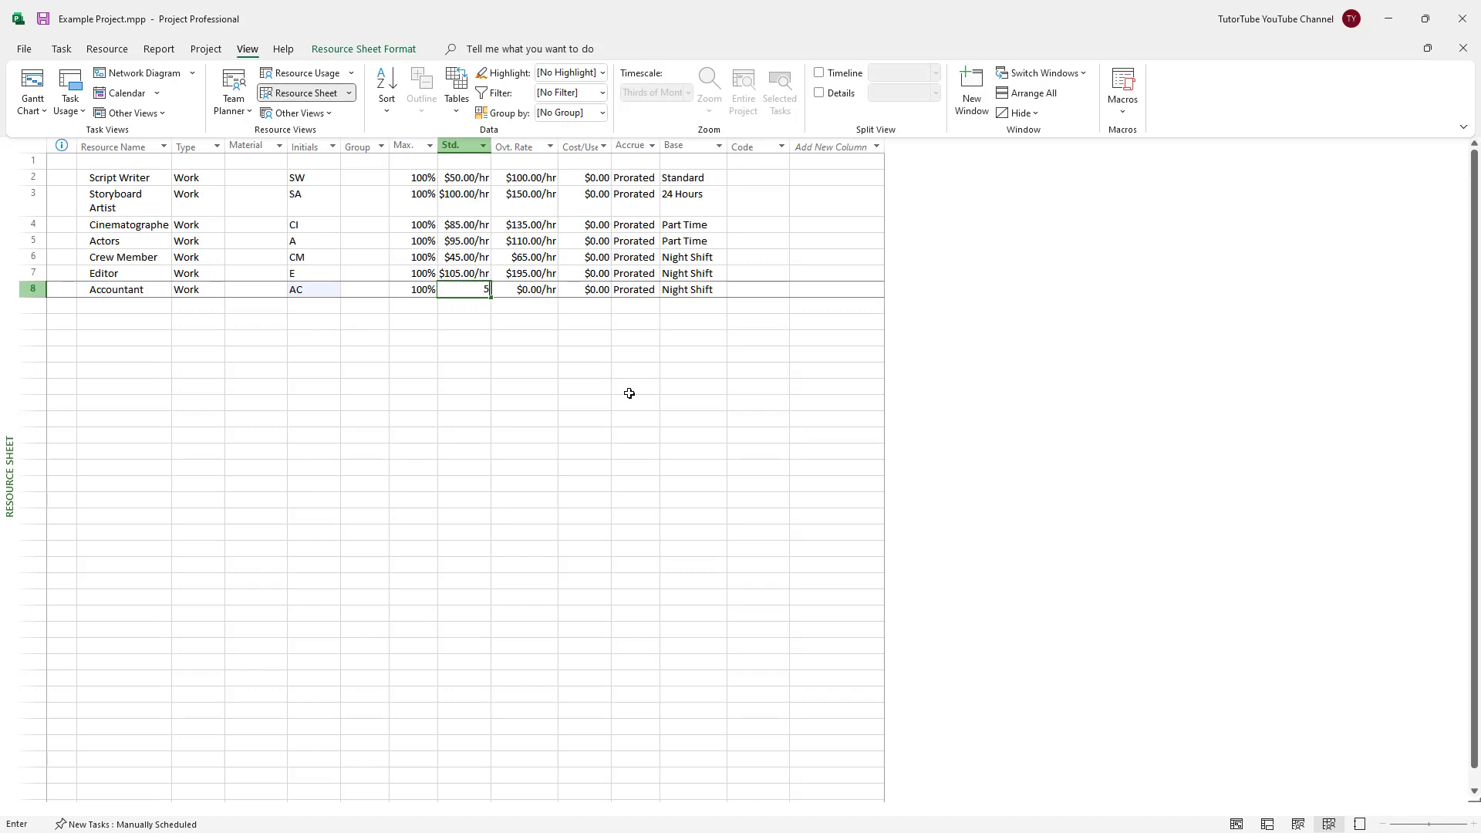
{"action": "type", "text": "5"}
{"action": "key", "text": "Return"}
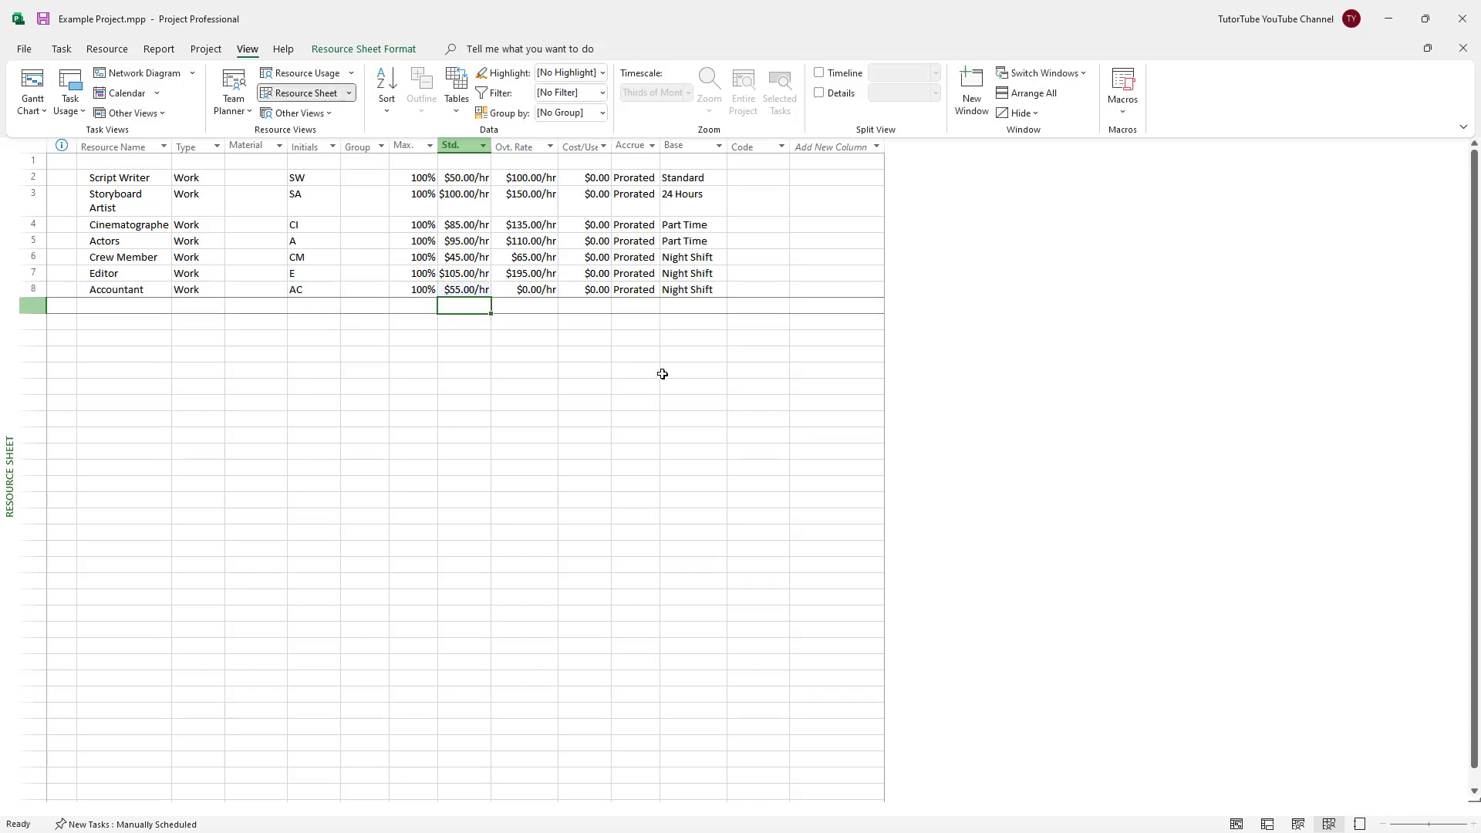
{"action": "left_click", "coordinate": [539, 295]}
{"action": "type", "text": "65"}
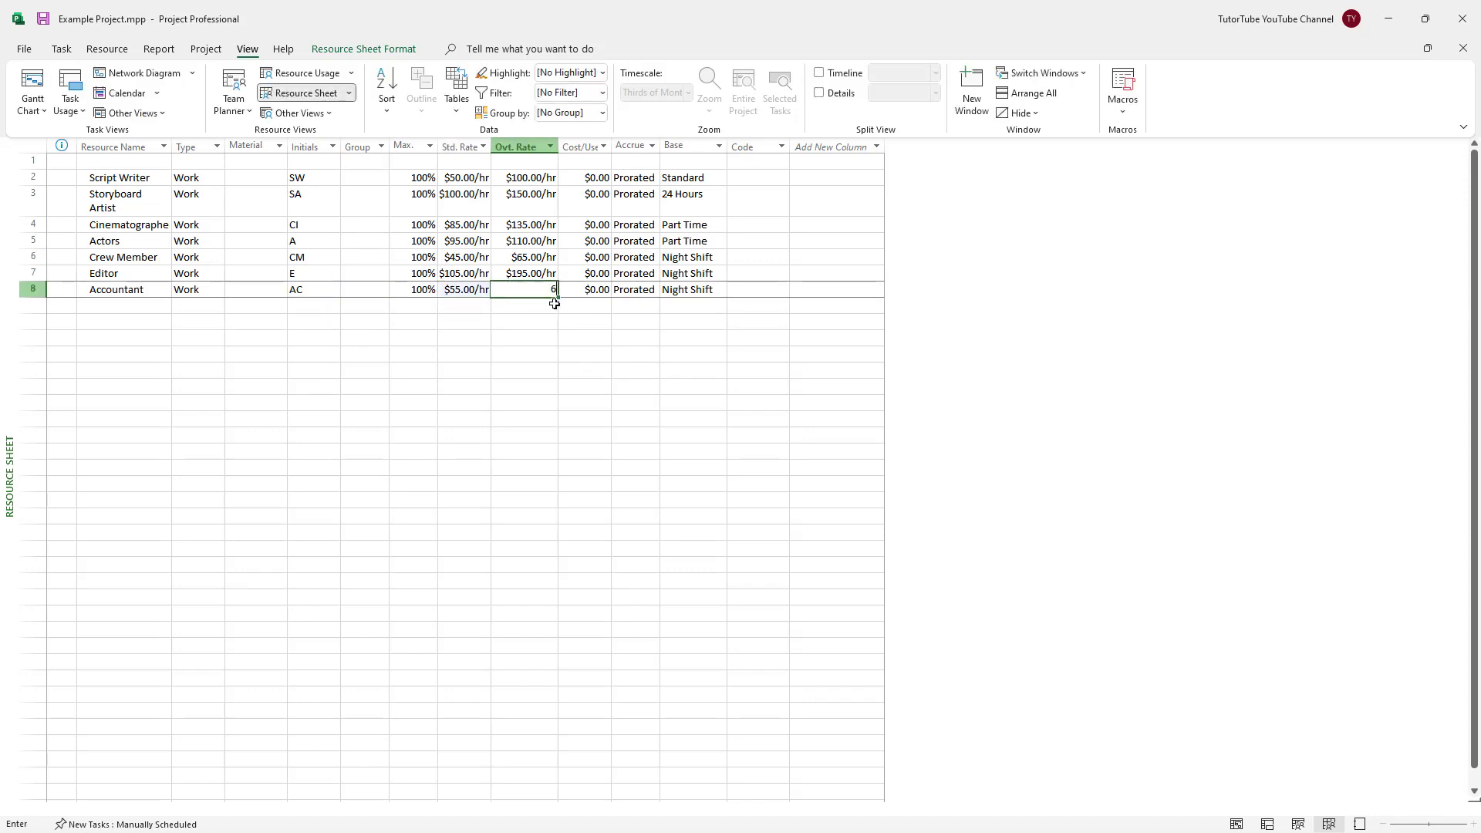
{"action": "key", "text": "Return"}
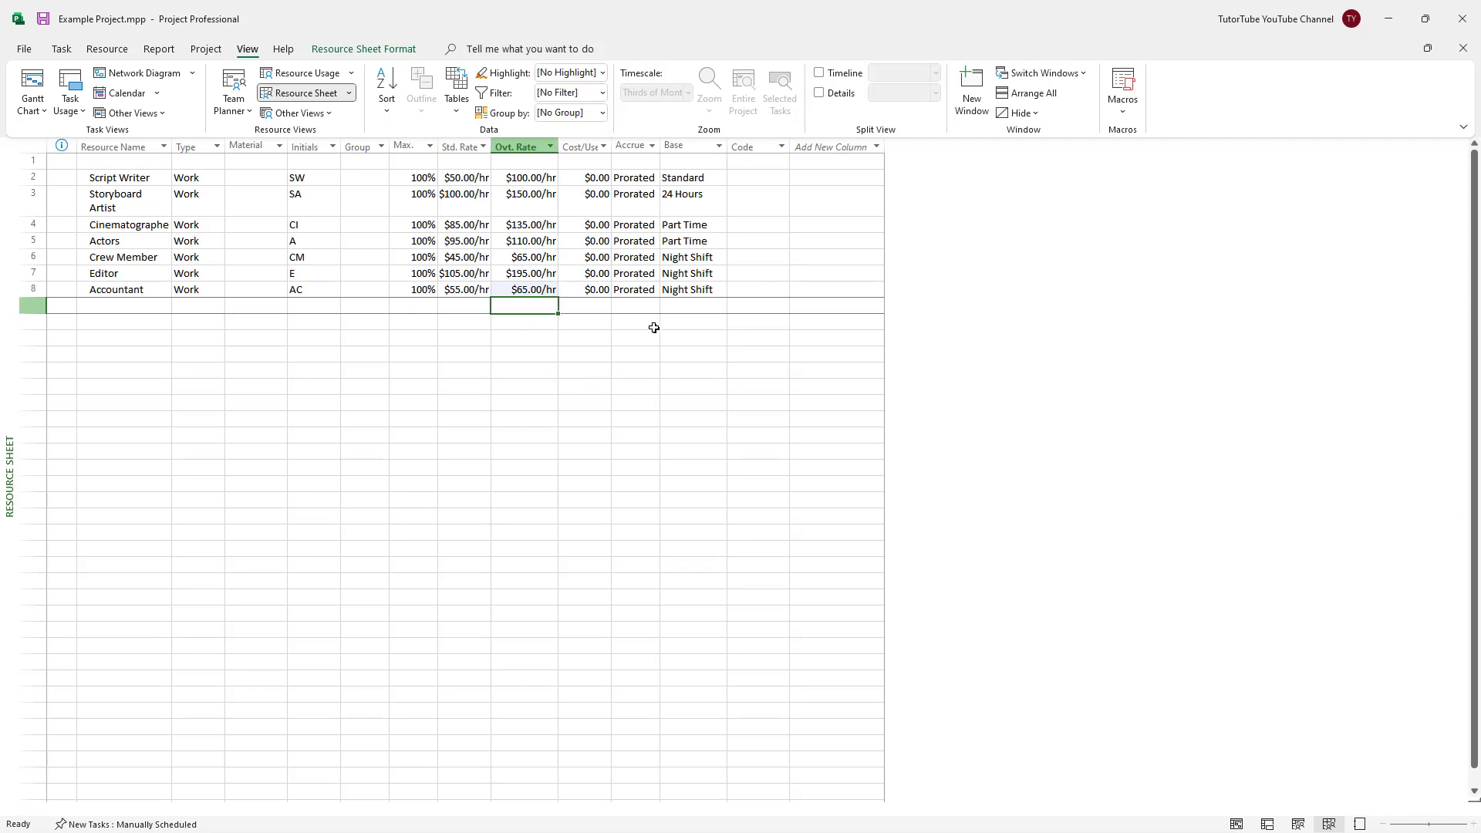
Set the base calendar of both the Editor and the Accountant to Standard.
{"action": "left_click", "coordinate": [708, 277]}
{"action": "left_click", "coordinate": [720, 275]}
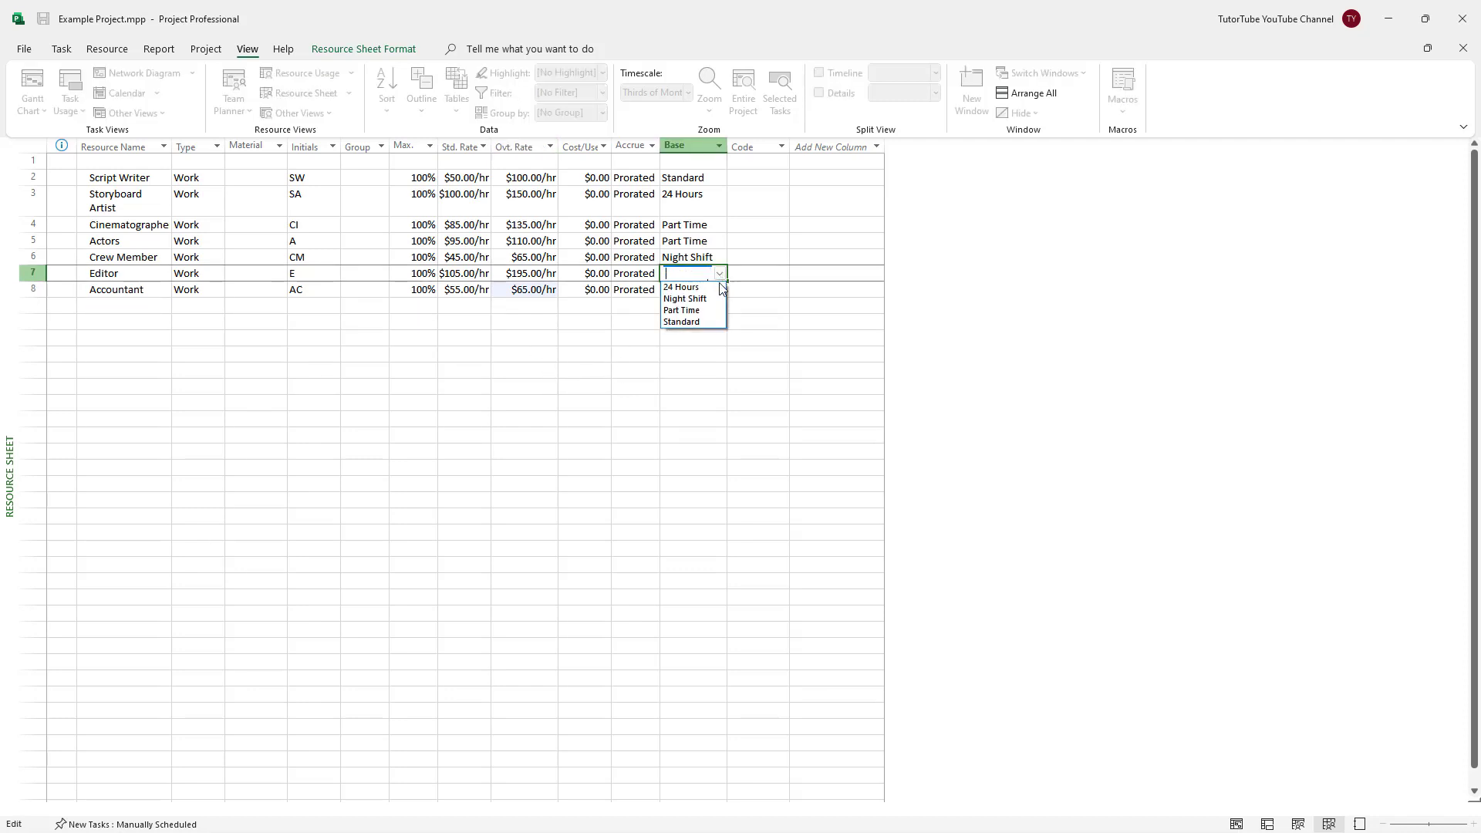
{"action": "left_click", "coordinate": [707, 321]}
{"action": "left_click", "coordinate": [711, 290]}
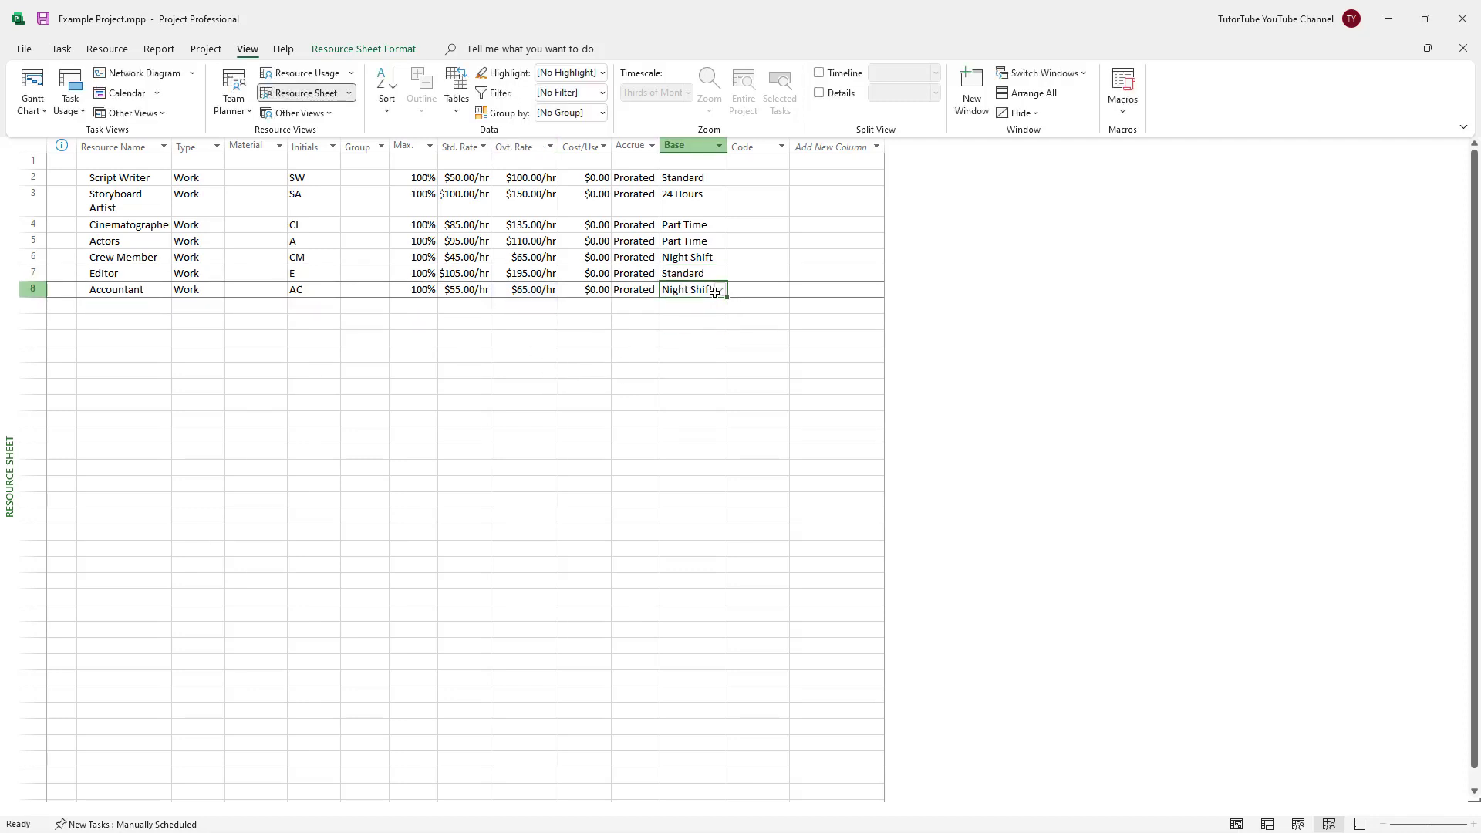
{"action": "left_click", "coordinate": [720, 290]}
{"action": "left_click", "coordinate": [707, 320]}
Change the Crew Member's base calendar to Part Time.
{"action": "left_click", "coordinate": [710, 258]}
{"action": "left_click", "coordinate": [719, 257]}
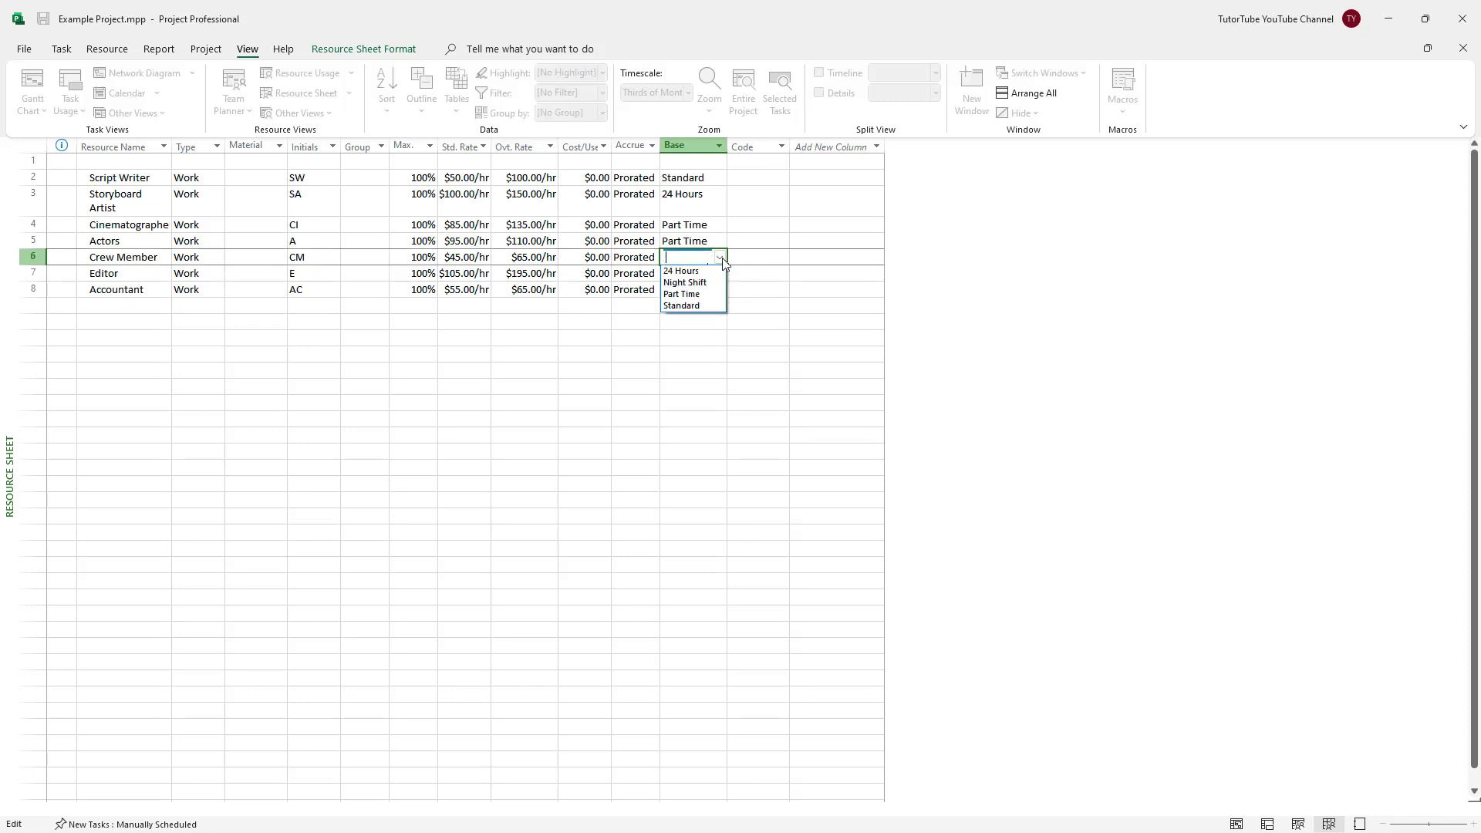
{"action": "left_click", "coordinate": [685, 294]}
{"action": "left_click", "coordinate": [687, 348]}
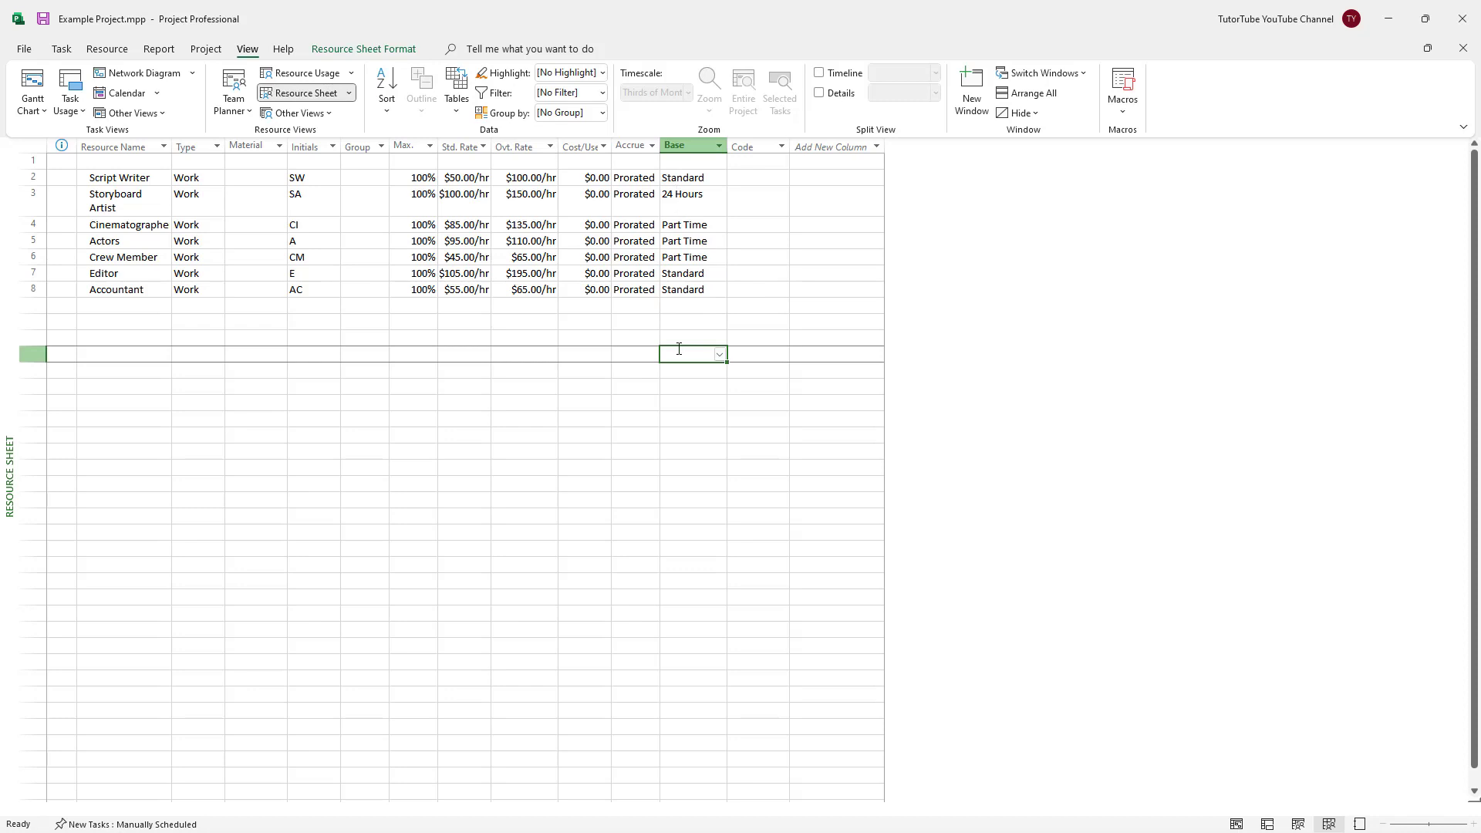
Change the Storyboard Artist's base calendar to Night Shift.
{"action": "left_click", "coordinate": [686, 202]}
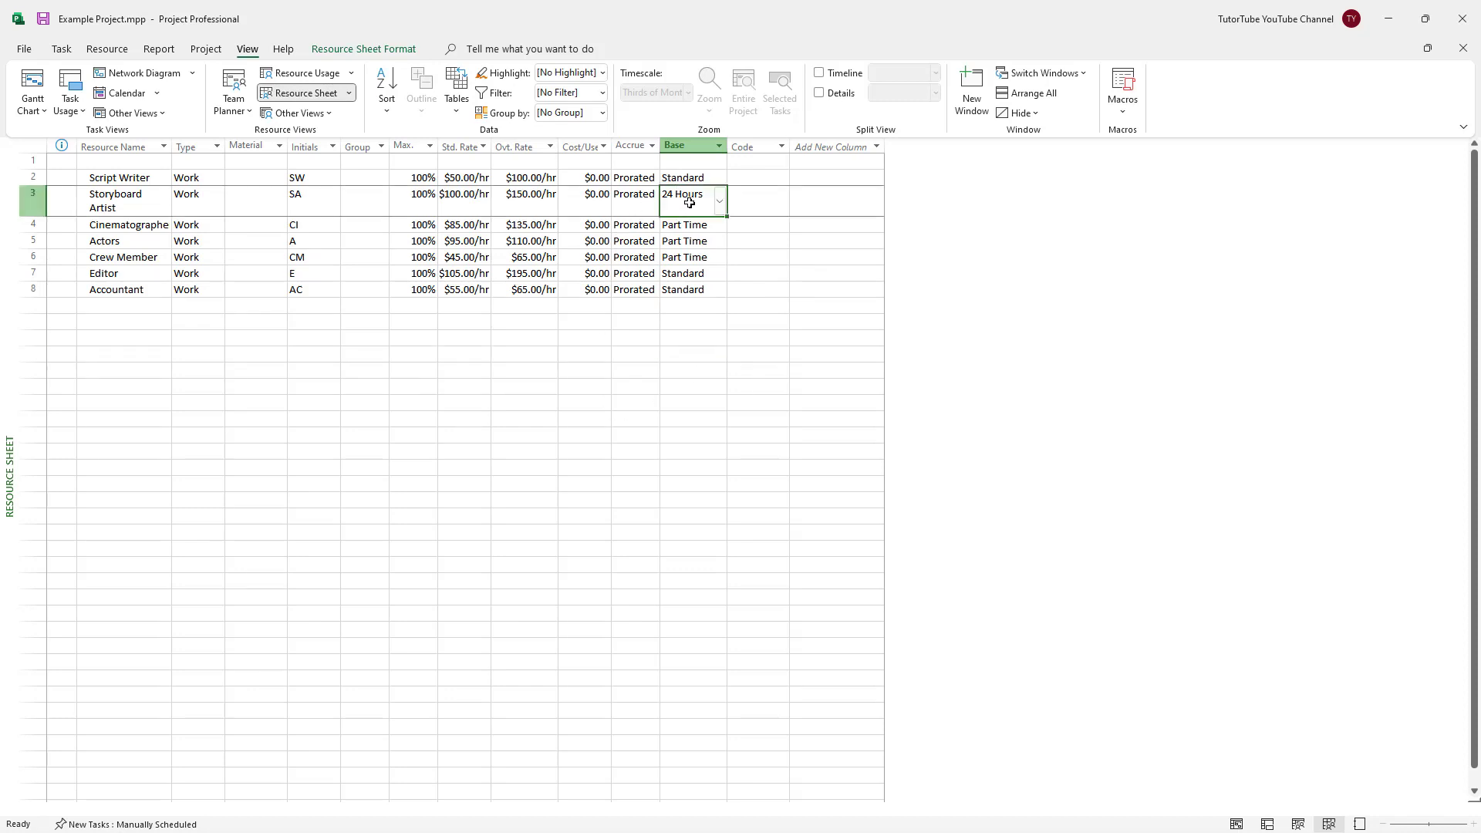
{"action": "left_click", "coordinate": [721, 202]}
{"action": "left_click", "coordinate": [724, 202]}
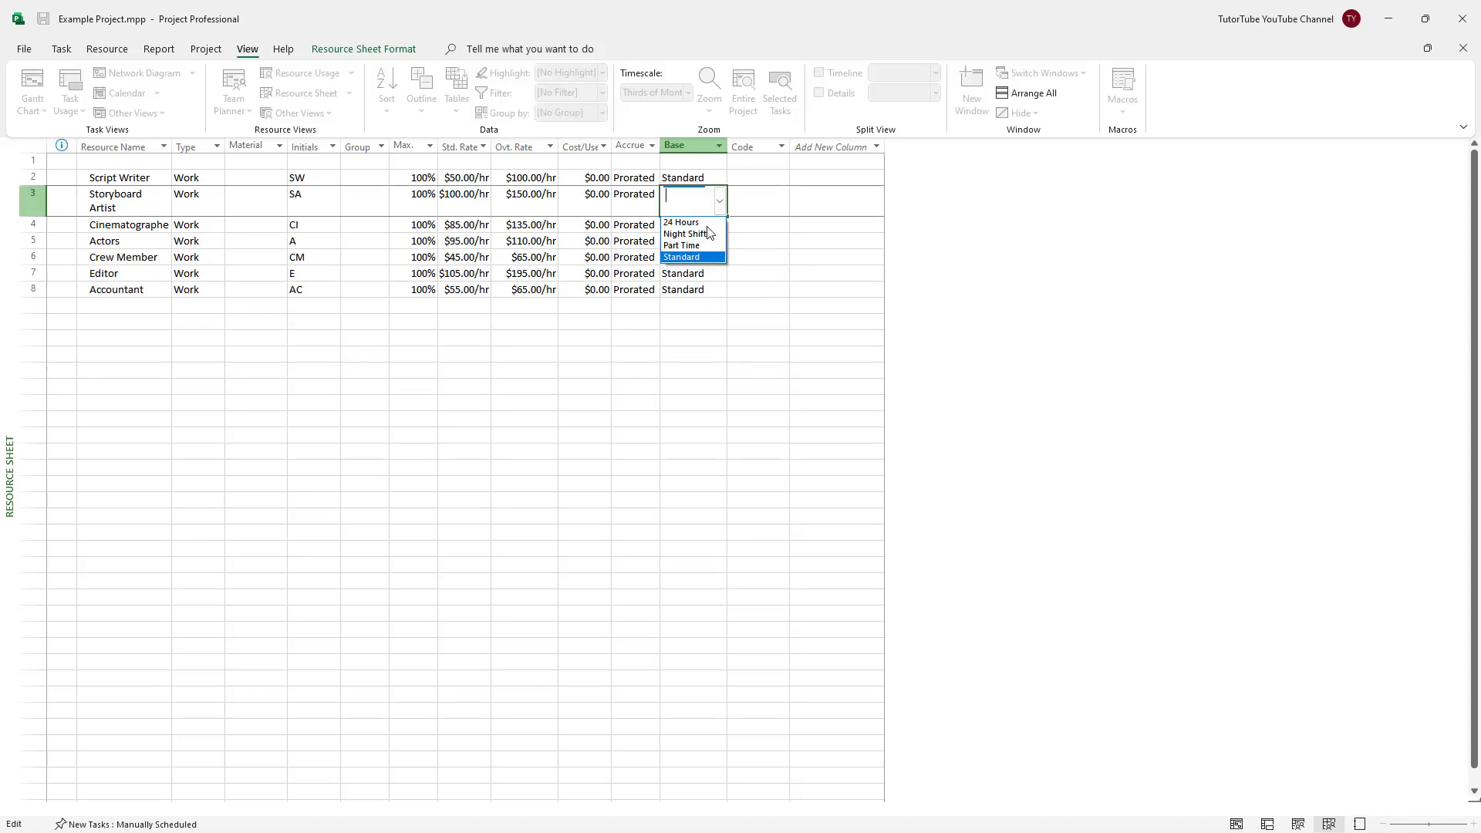
{"action": "key", "text": "Escape"}
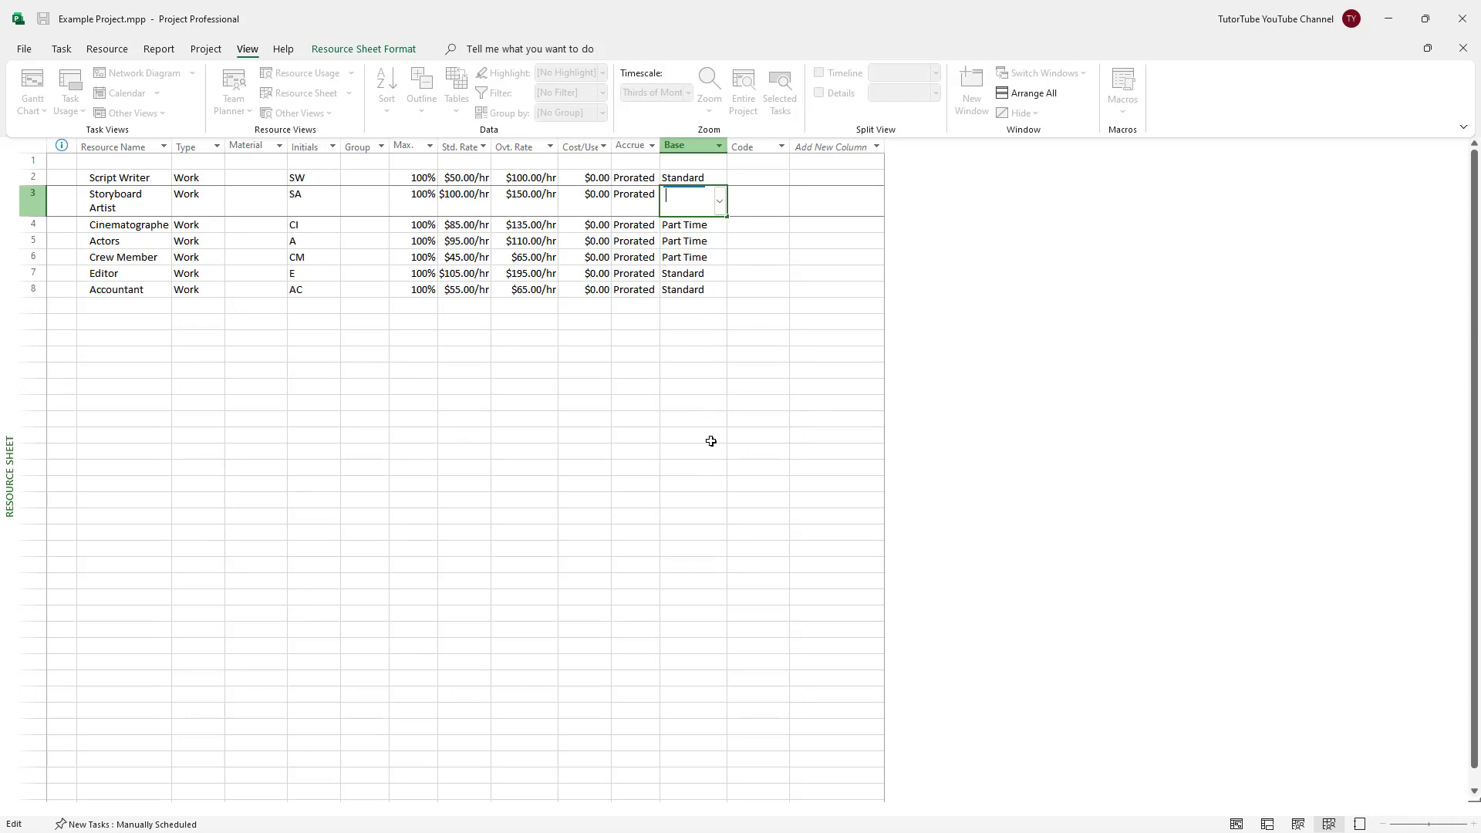
{"action": "left_click", "coordinate": [691, 391]}
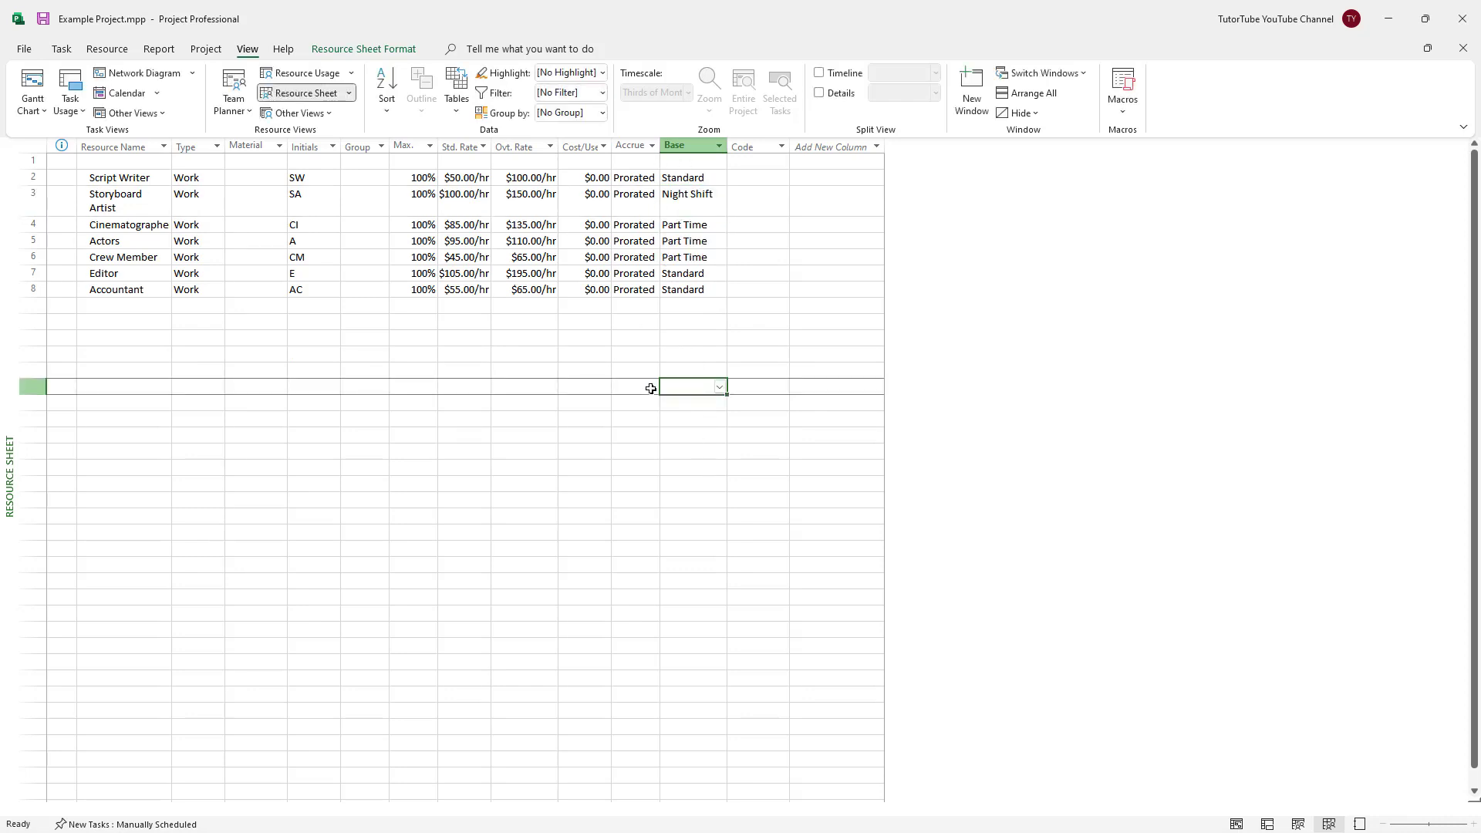